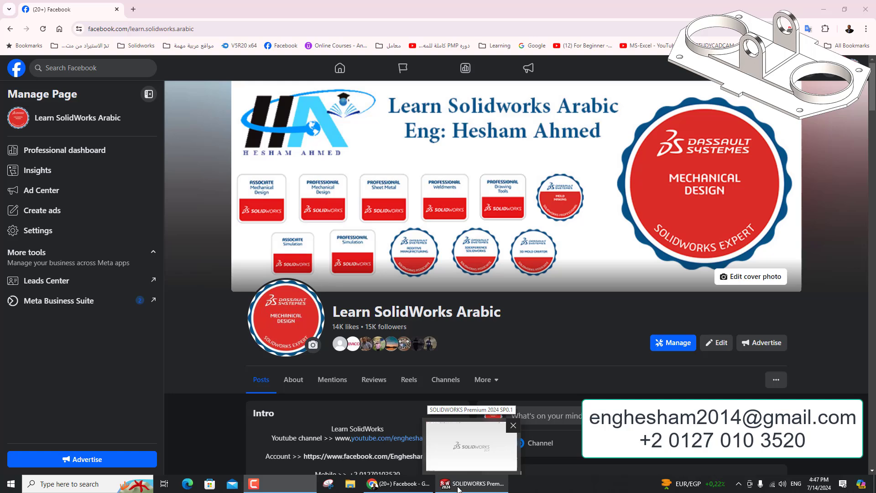
Switch from the browser to the SOLIDWORKS window.
click(459, 489)
Start a new part and sketch a centre rectangle at the origin on the Top Plane.
key(ctrl+n)
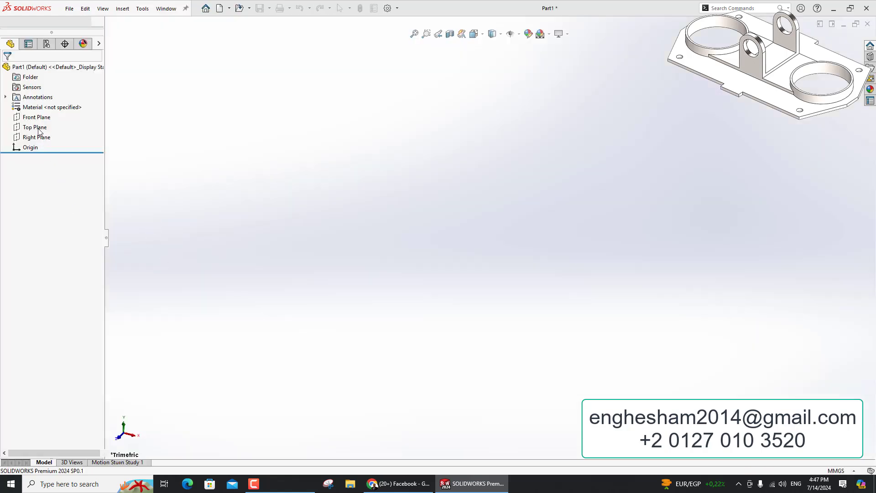
click(49, 163)
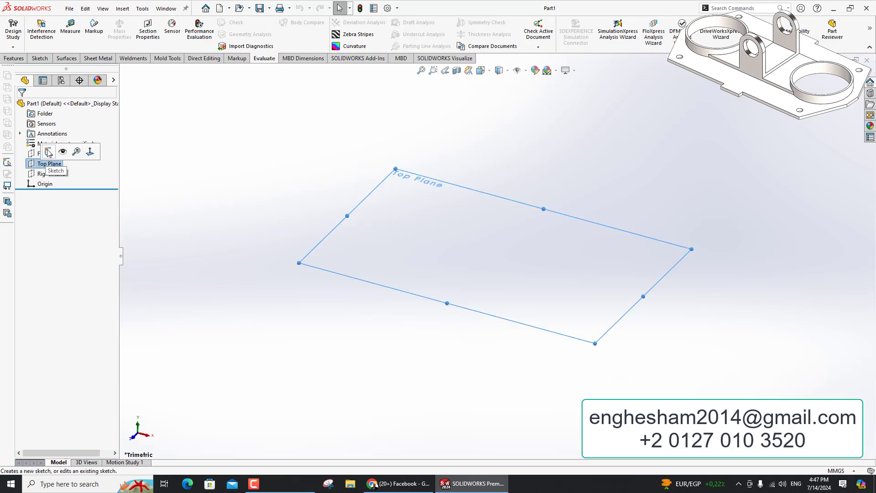
click(48, 153)
click(60, 35)
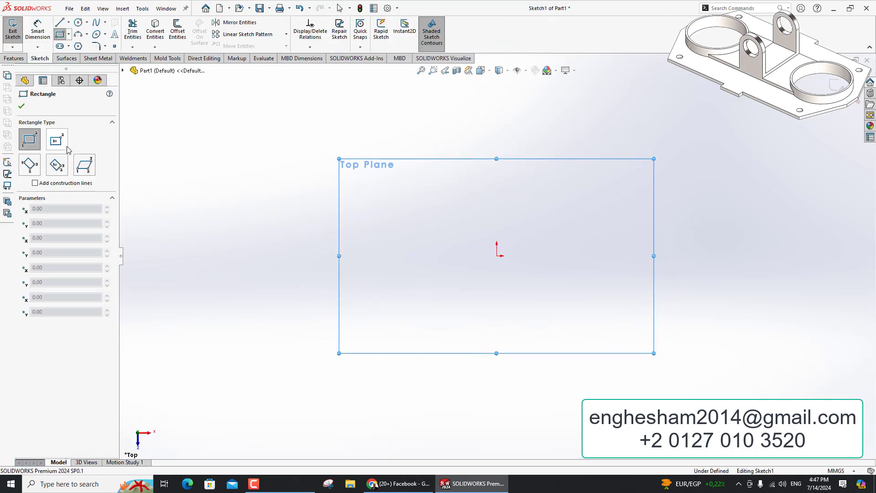
click(61, 140)
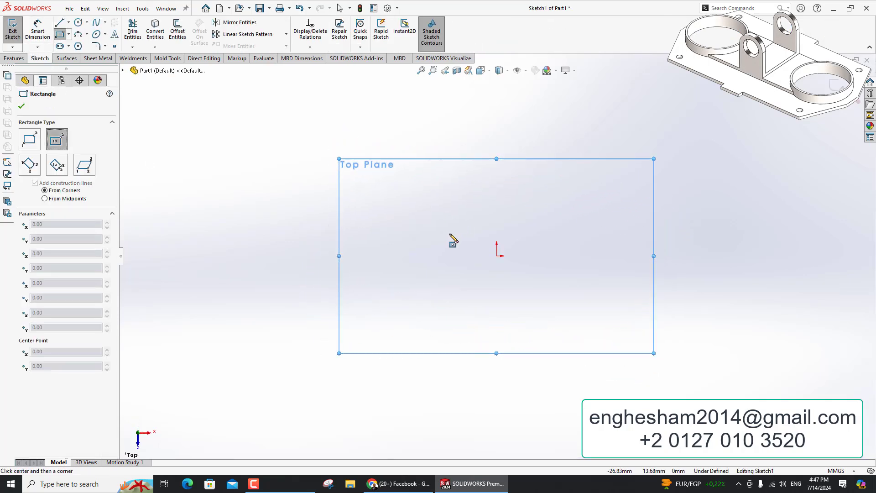
click(497, 255)
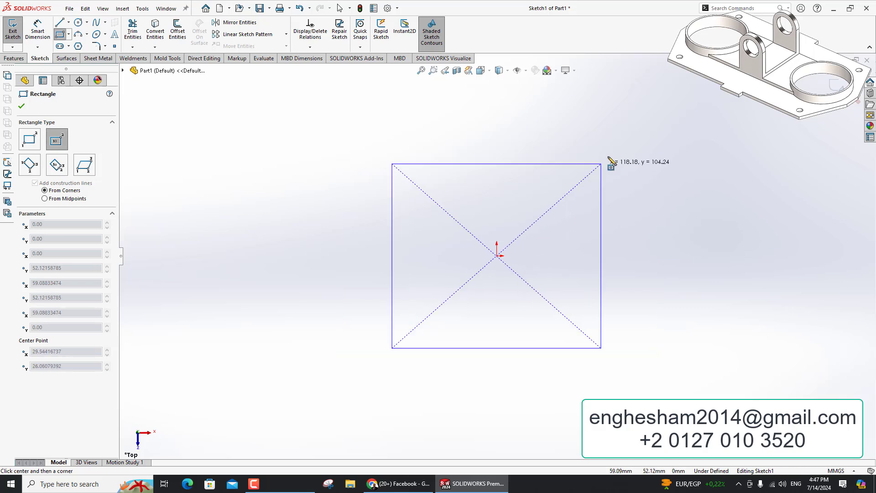
click(635, 144)
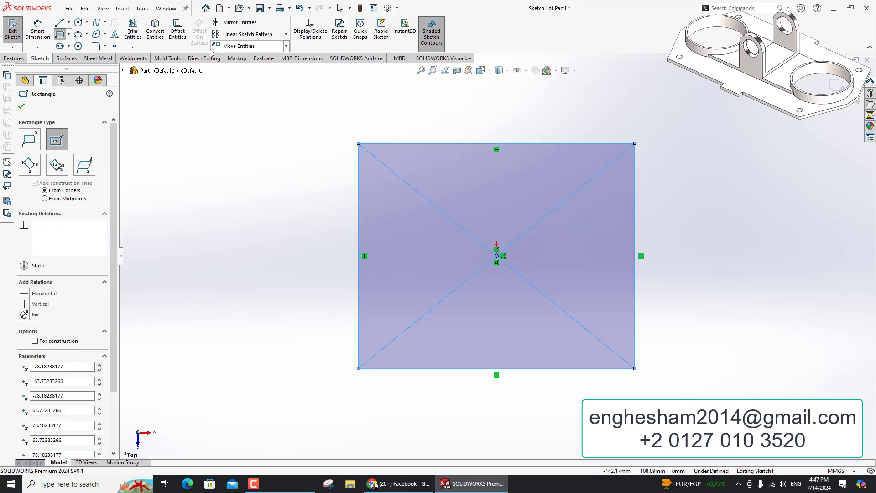
Dimension the rectangle 256.2 mm wide by 172 mm tall.
click(38, 34)
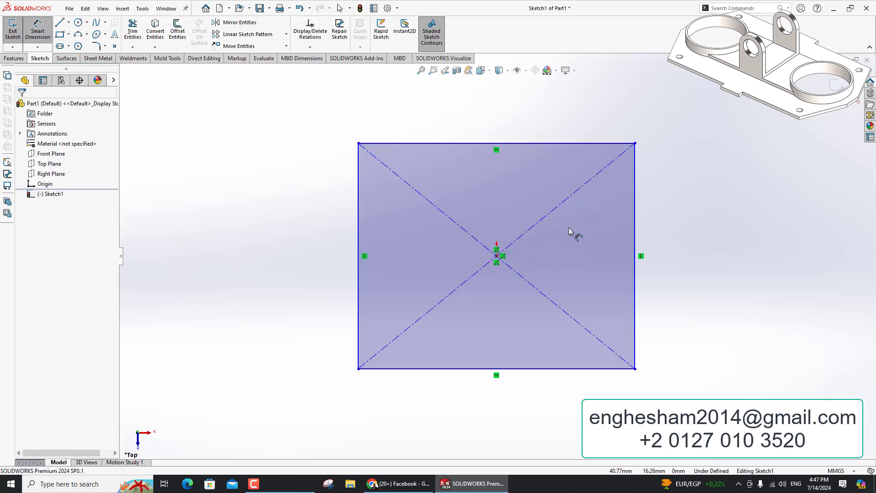
click(519, 144)
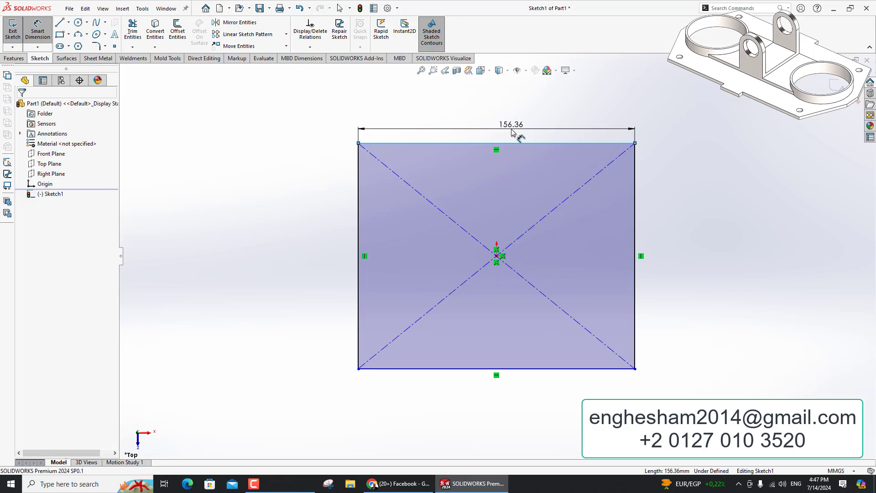
click(512, 131)
text(256.2)
key(Return)
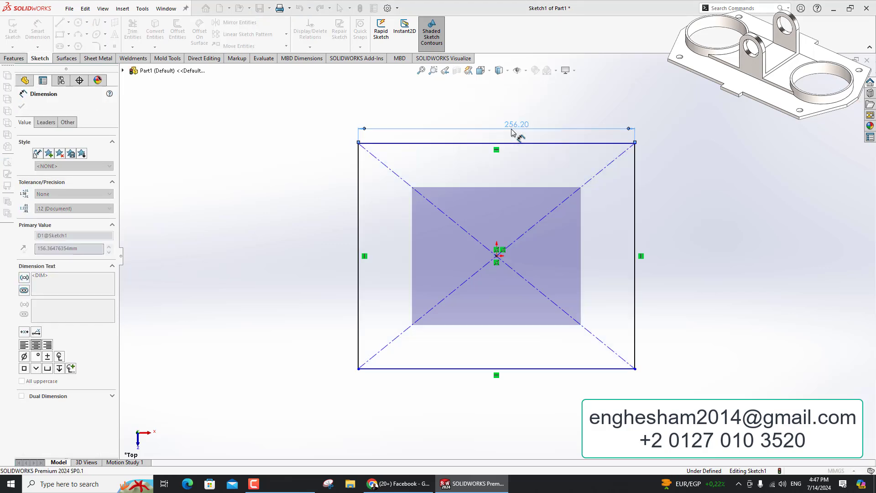
click(359, 190)
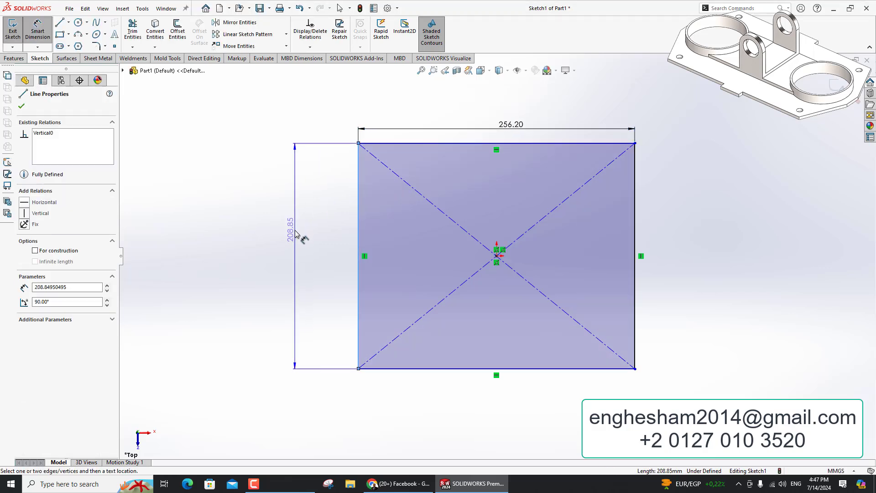
click(296, 233)
text(172)
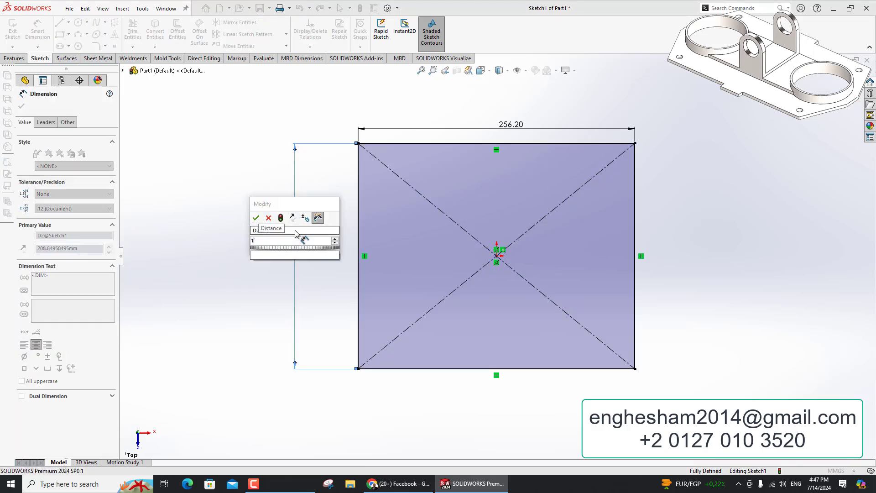
key(Return)
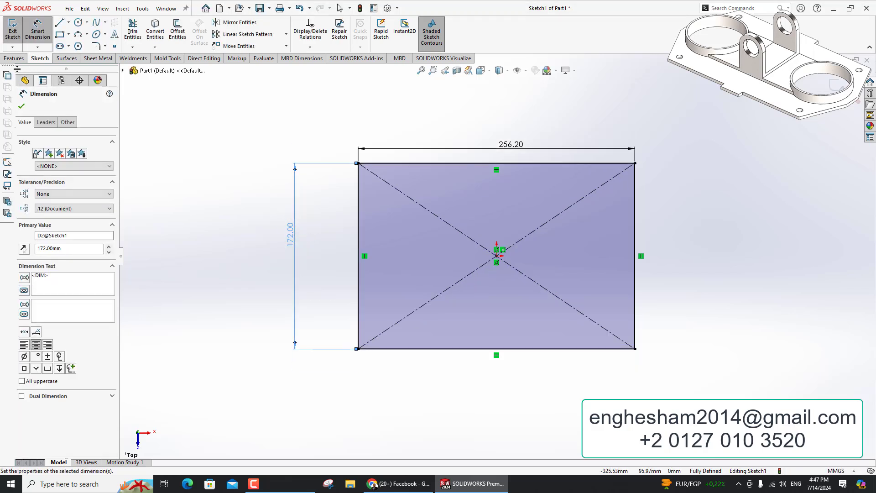
Extrude the rectangle 5 mm into the base plate.
click(14, 58)
click(14, 43)
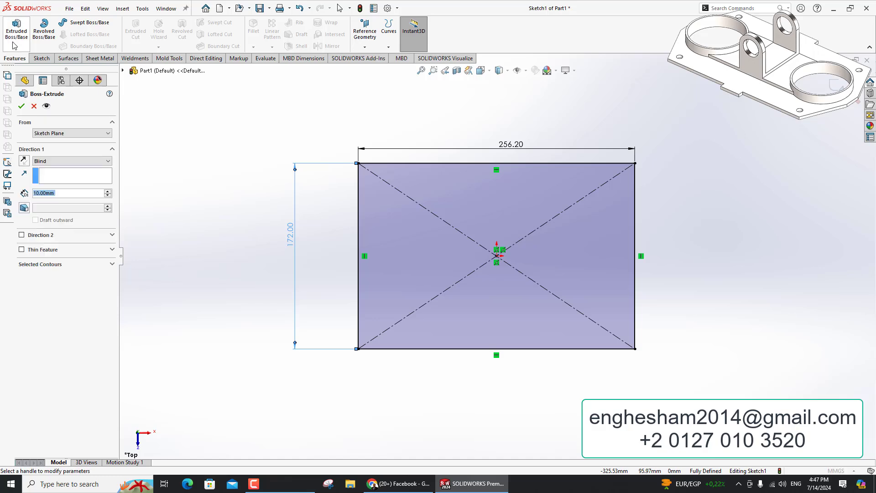
text(5)
key(Return)
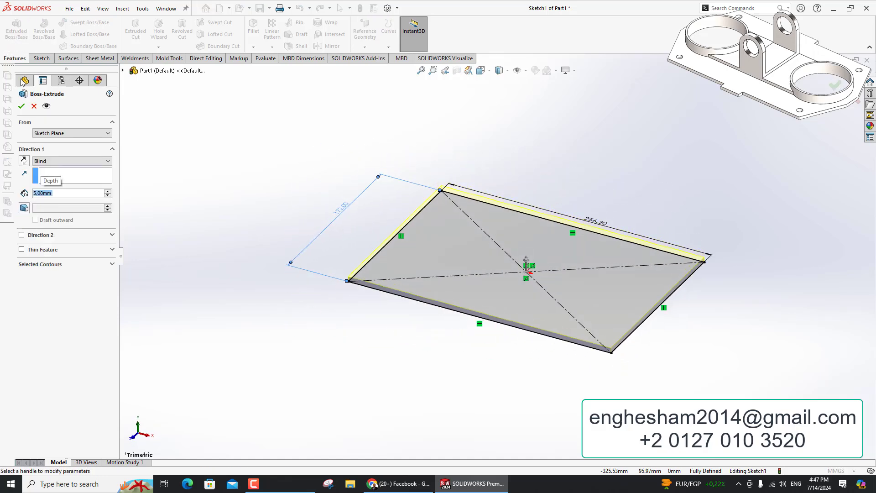
key(Return)
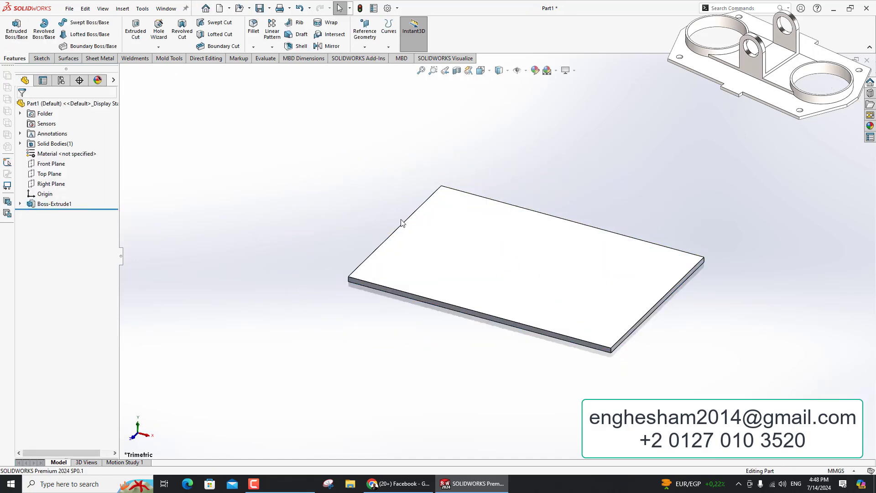
click(491, 243)
On the plate's top face, sketch a tapered tab off the right end with lines.
click(507, 217)
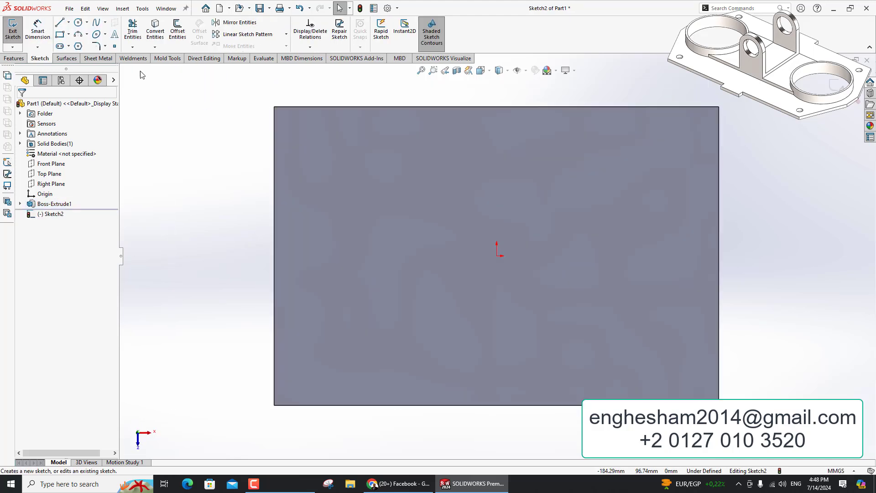
click(59, 23)
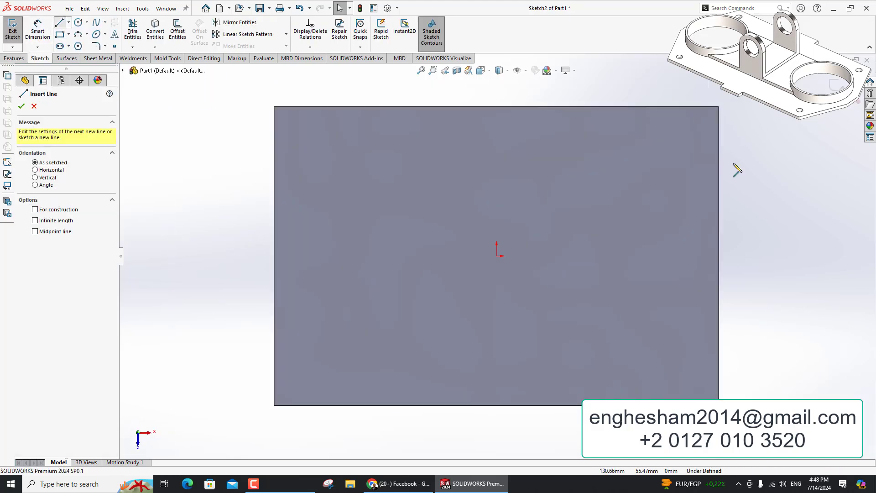
click(720, 107)
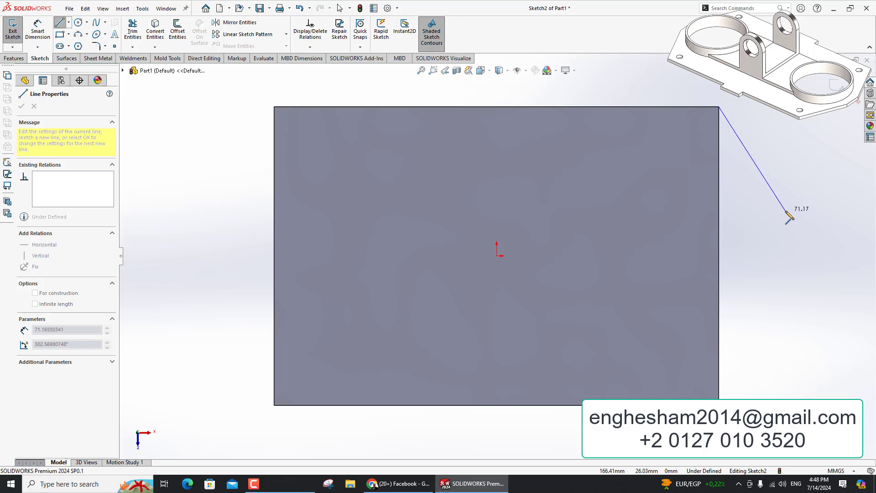
click(785, 211)
click(786, 301)
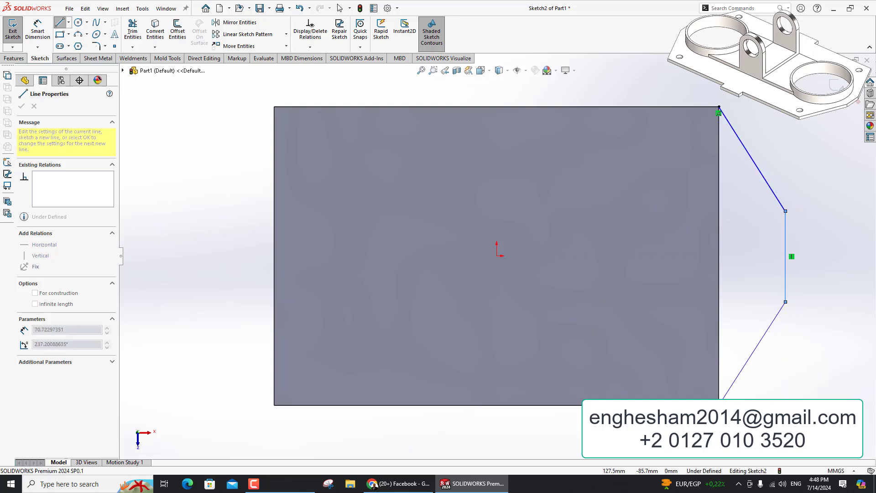
click(719, 405)
click(720, 107)
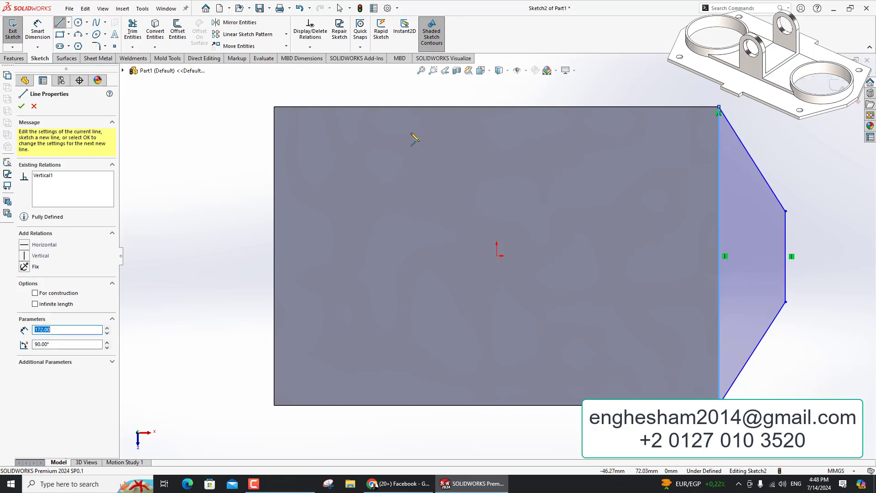
Draw a matching tapered tab off the plate's left end.
click(274, 107)
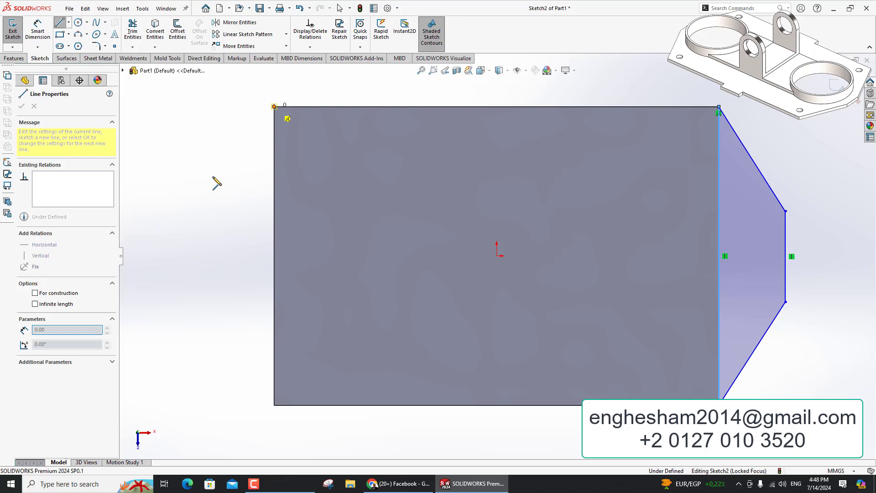
click(184, 216)
click(185, 290)
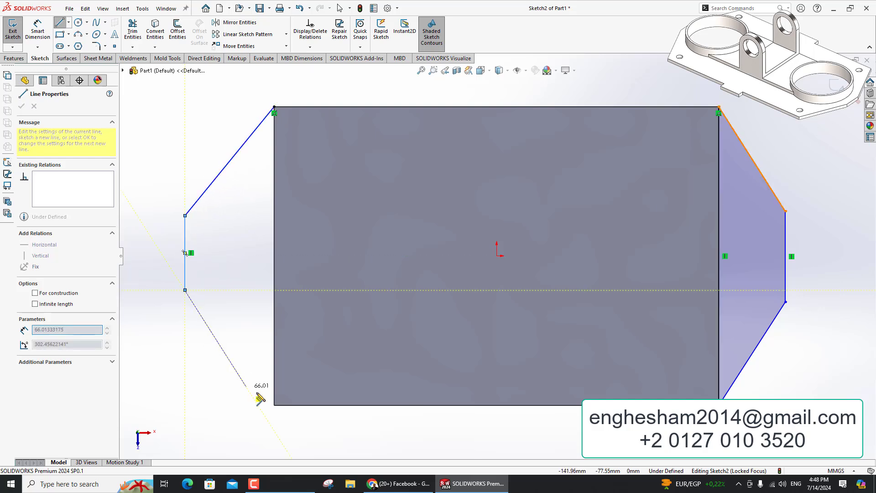
click(273, 405)
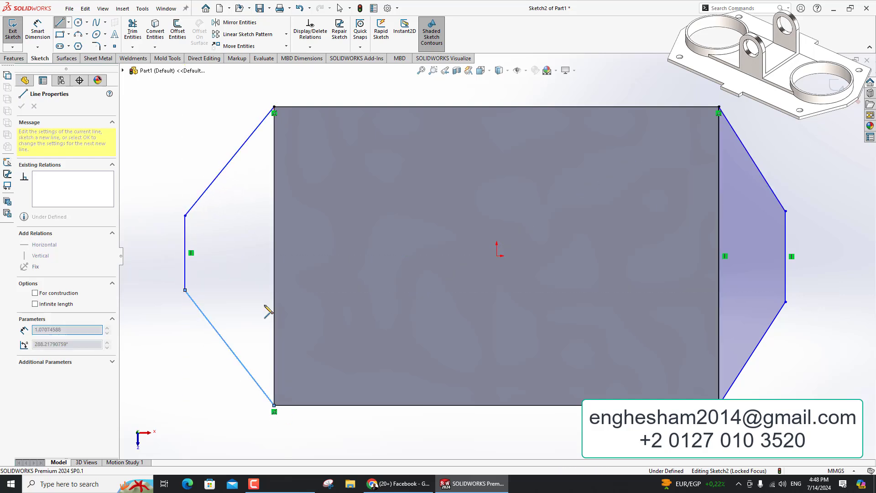
click(274, 107)
scroll(435, 185, up, 3)
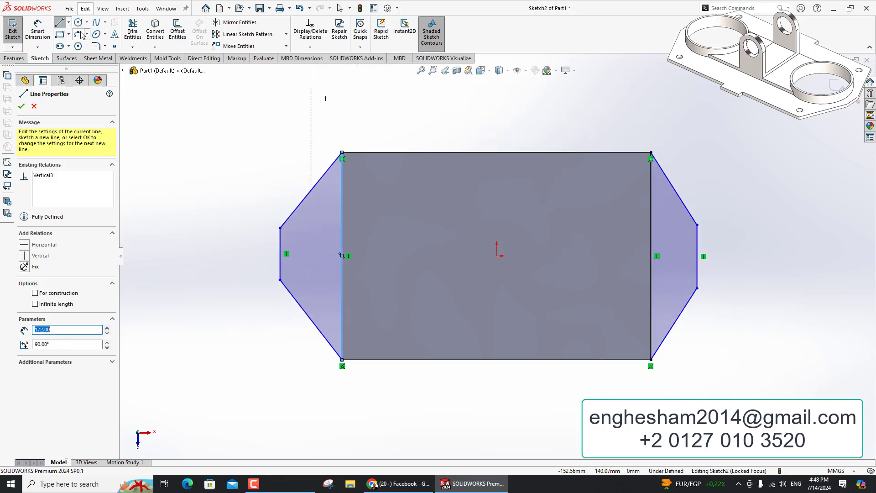
Draw small rectangles above the top edge and below the bottom edge.
click(59, 34)
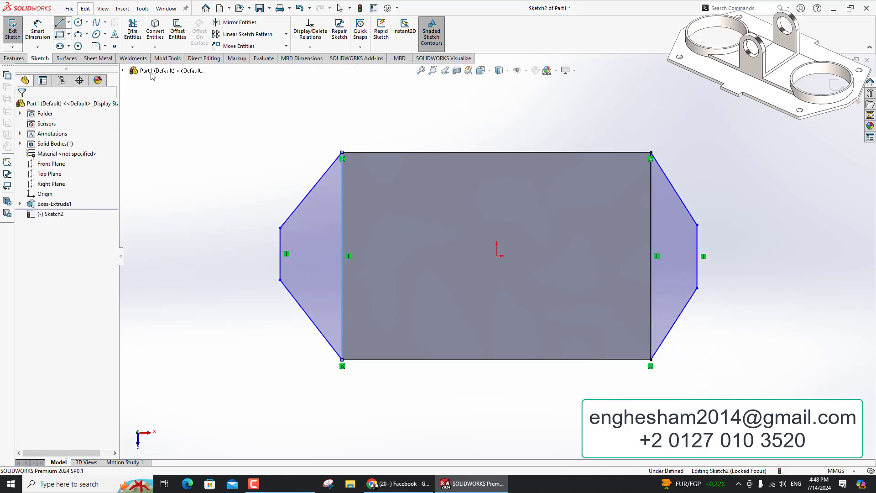
click(466, 153)
click(518, 123)
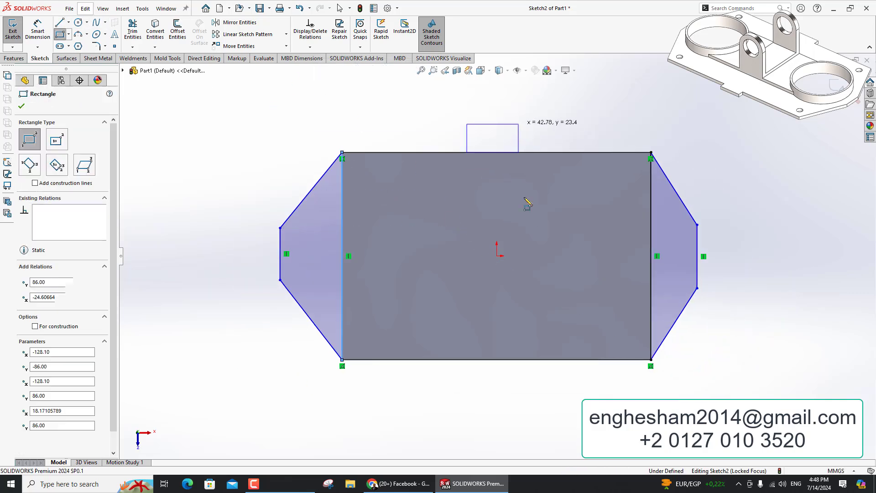
click(467, 359)
click(523, 394)
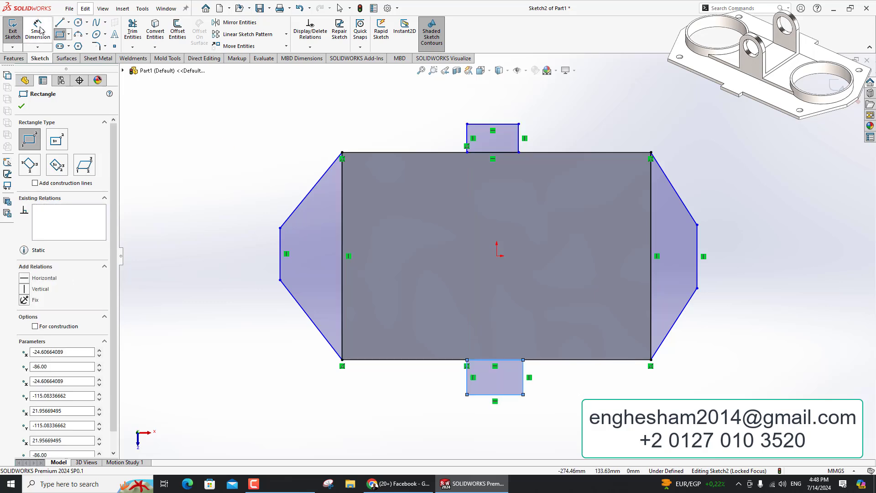
click(41, 30)
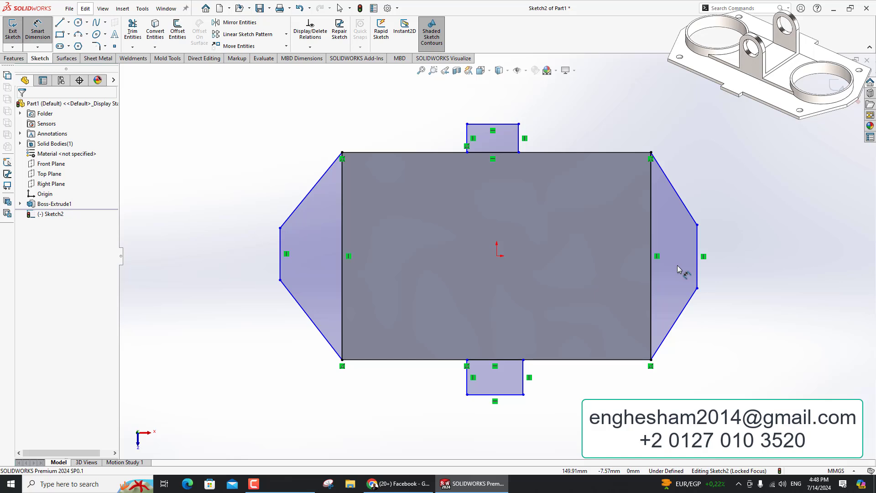
Dimension both tapered tabs' chamfer offsets to 33.90.
click(683, 310)
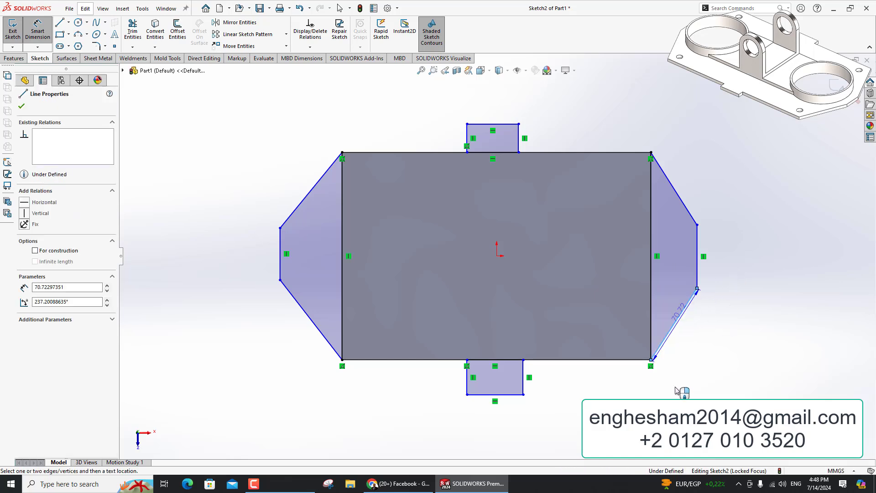
click(671, 399)
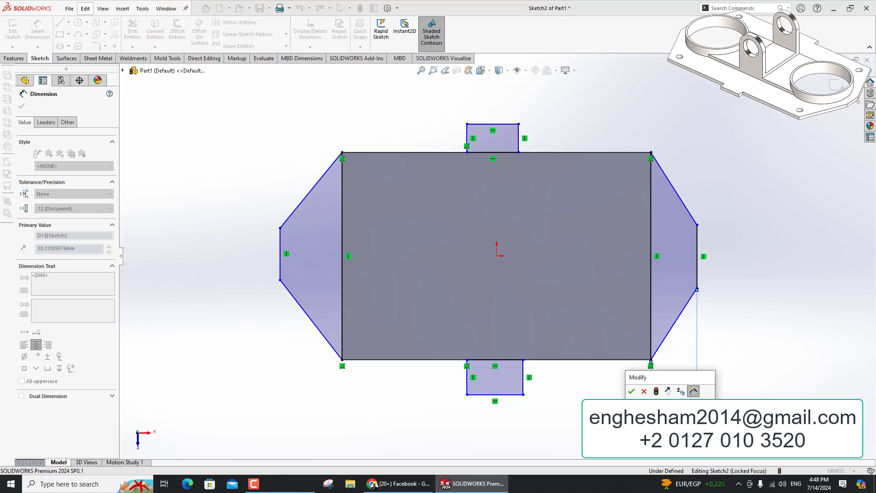
key(Return)
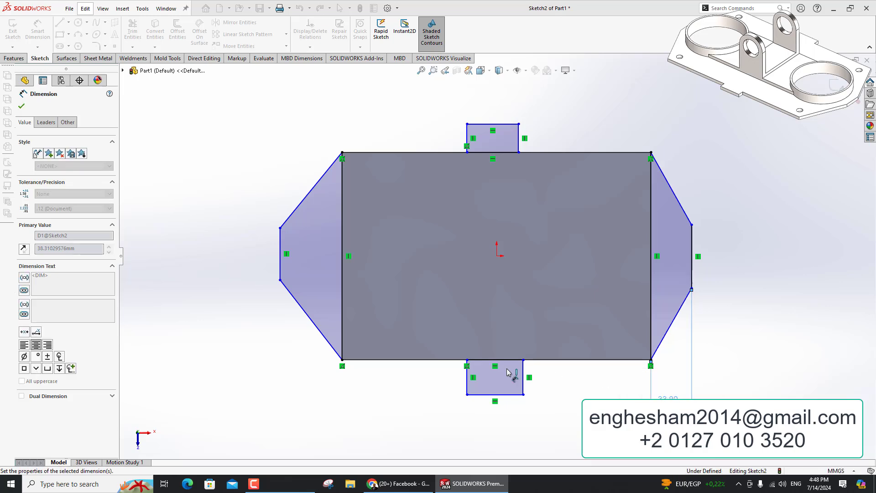
click(327, 375)
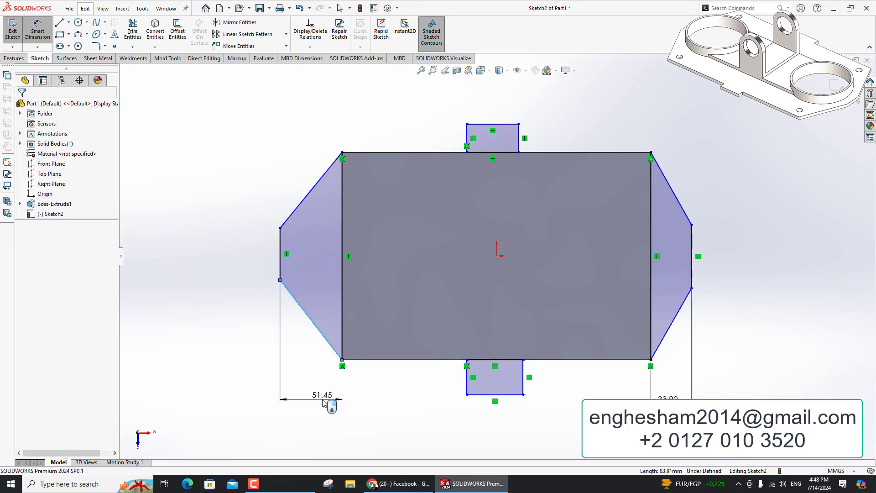
click(323, 400)
text(33.6)
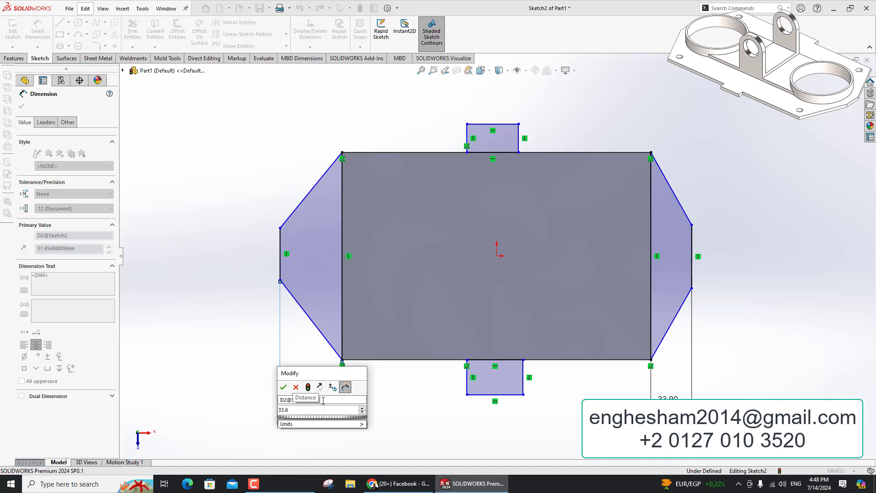
key(BackSpace)
text(9)
key(Return)
key(Escape)
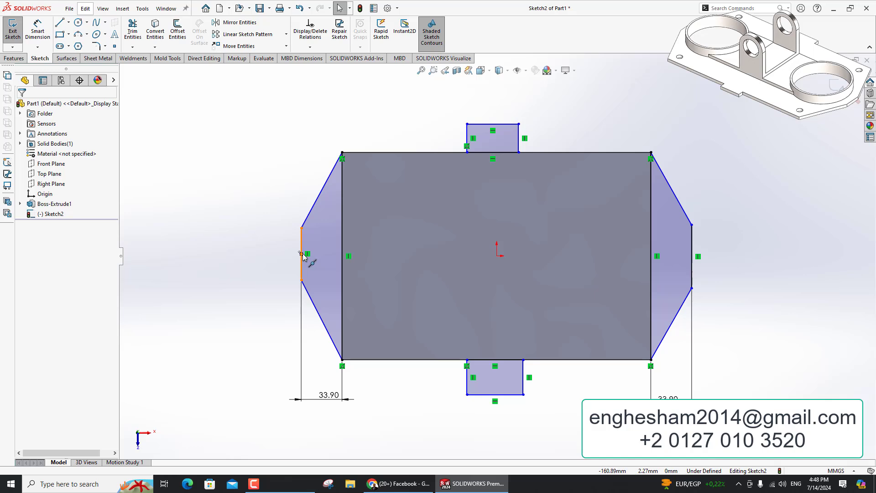
Align both end edges' midpoints horizontally with the origin.
click(301, 255)
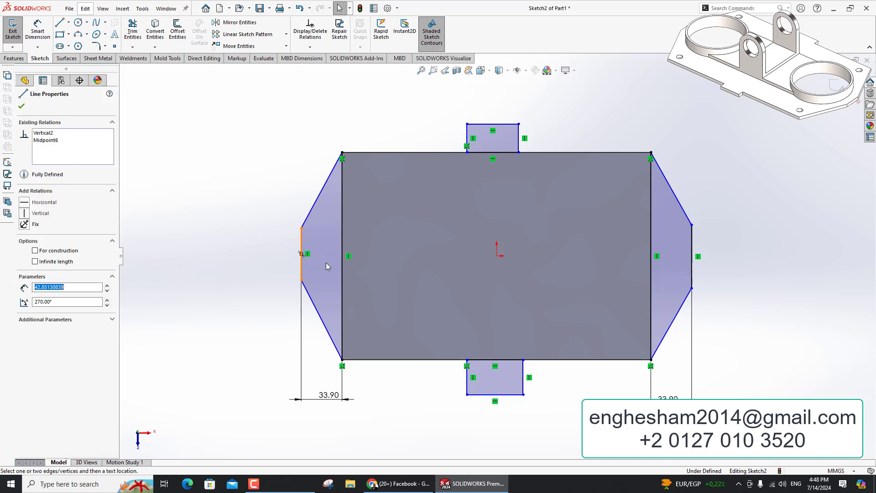
ctrl+click(497, 257)
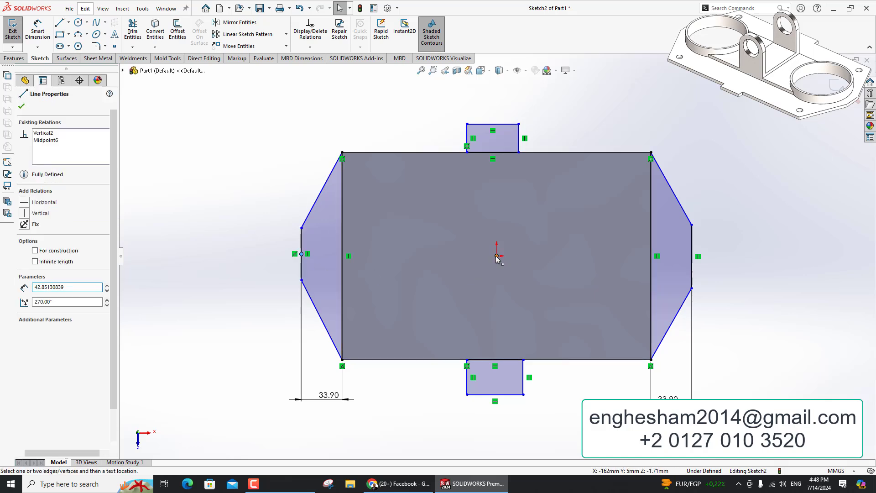
ctrl+click(691, 256)
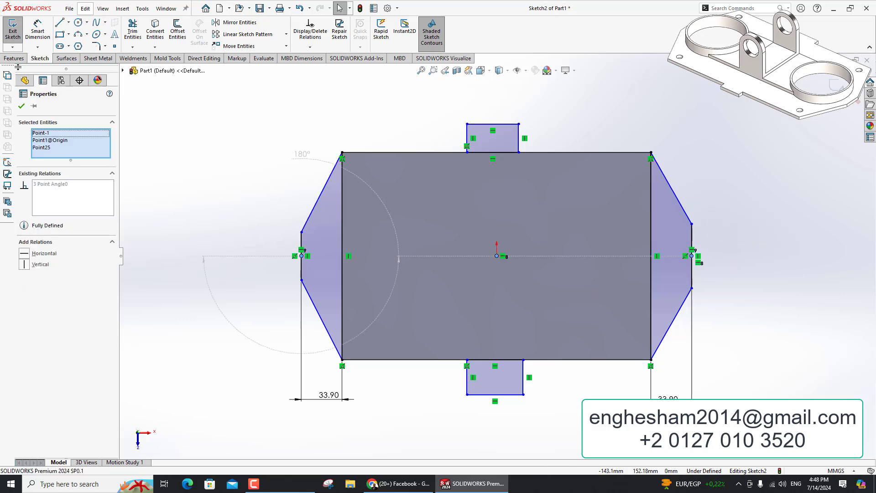
click(43, 43)
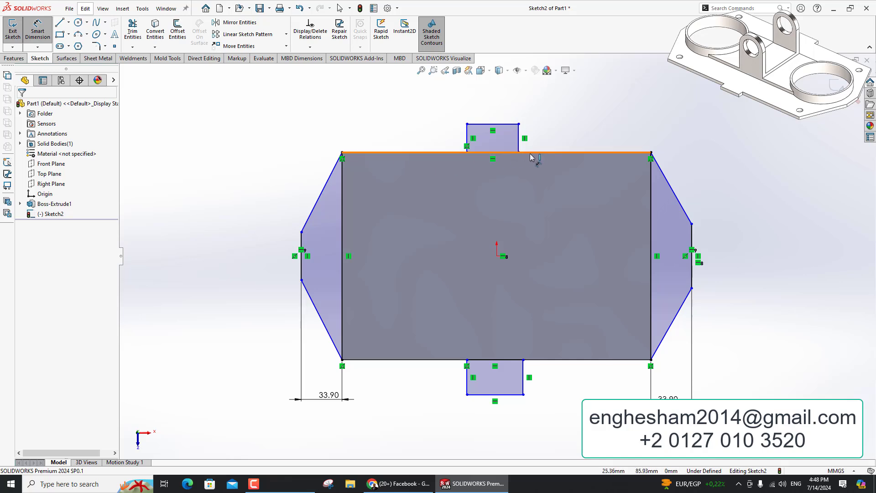
Dimension both vertical end edges to 26.60.
click(692, 283)
click(721, 271)
text(26.6)
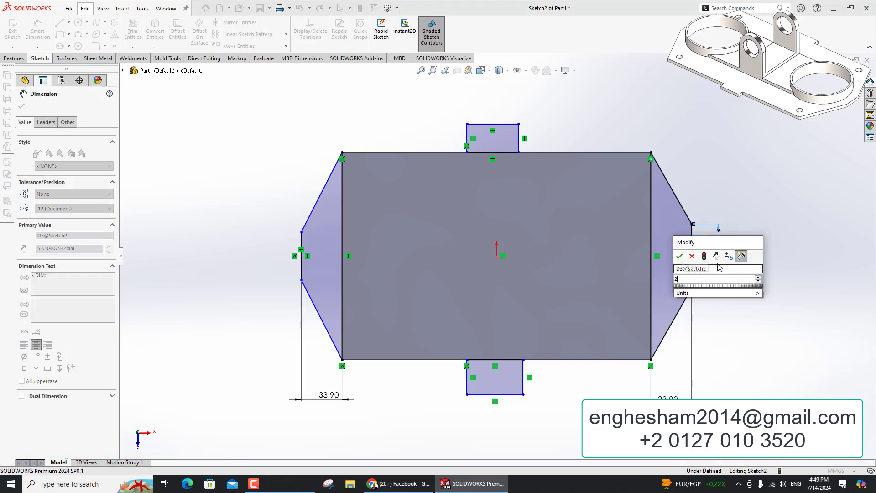
key(Return)
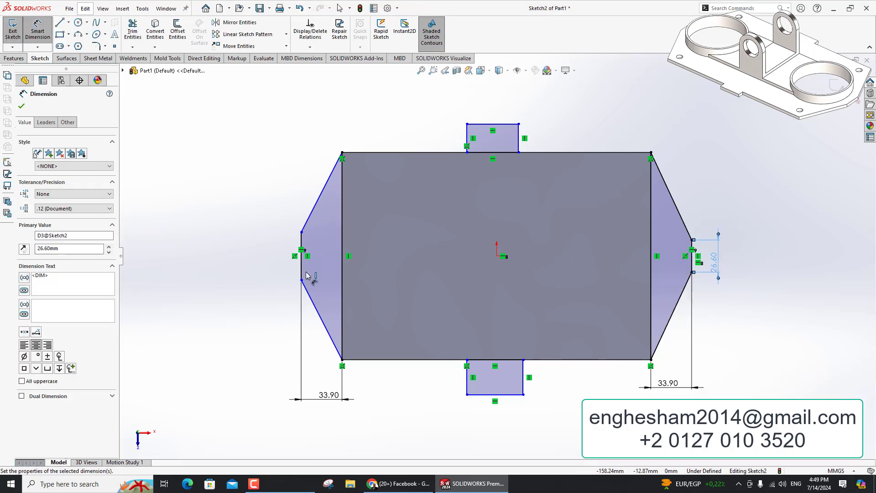
click(301, 271)
click(264, 273)
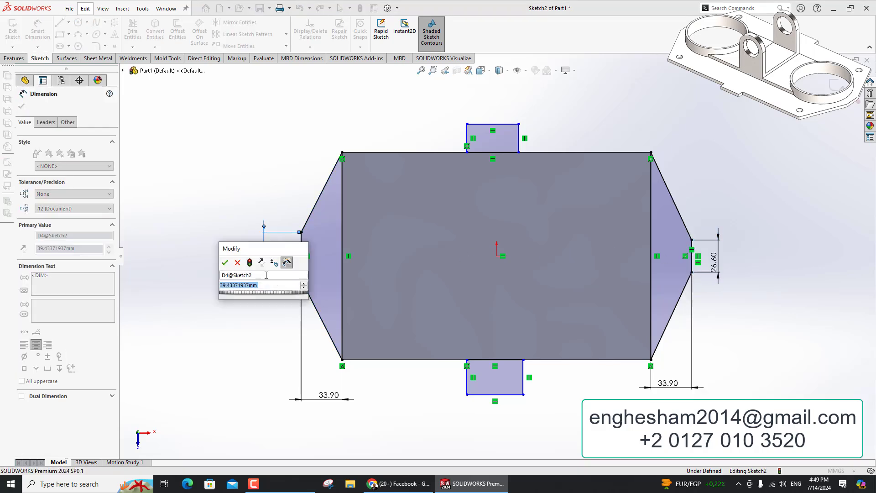
text(26.6)
key(Return)
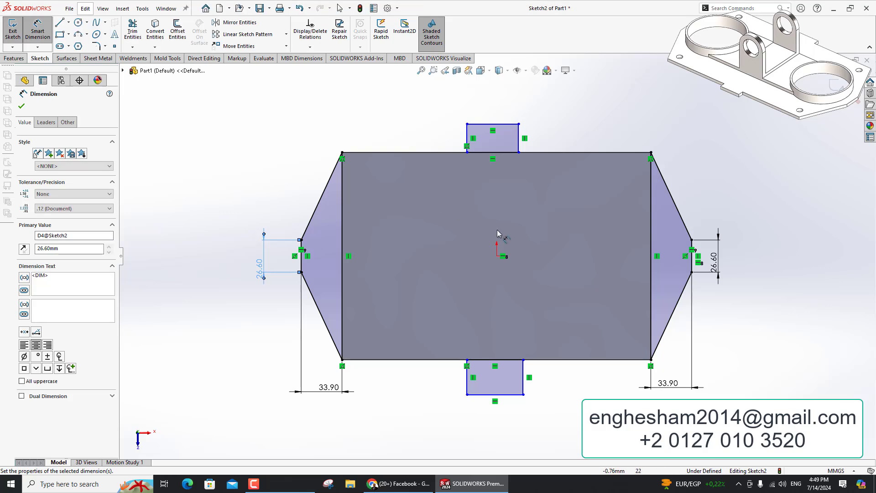
key(Escape)
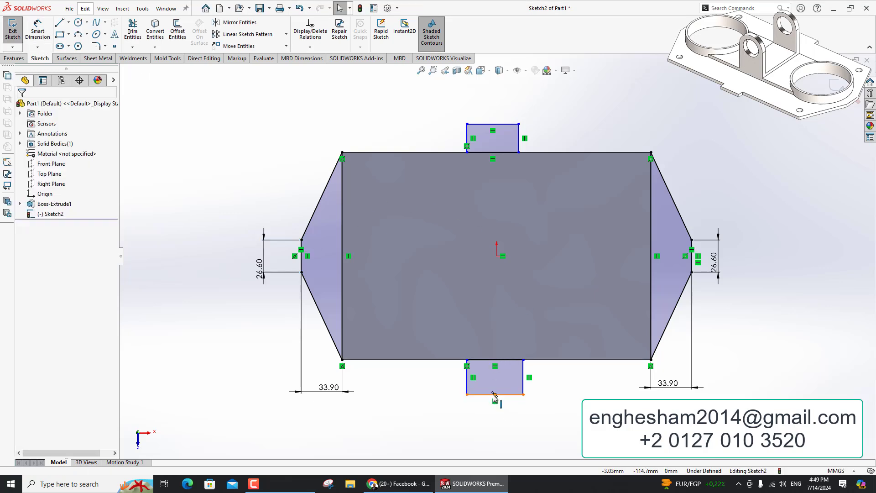
Align both small tabs' outer edge midpoints vertically with the origin.
click(495, 394)
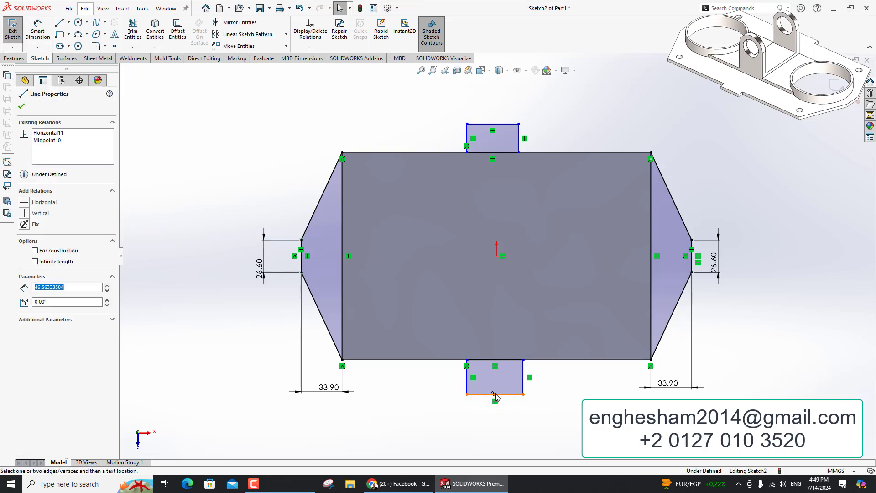
ctrl+click(497, 256)
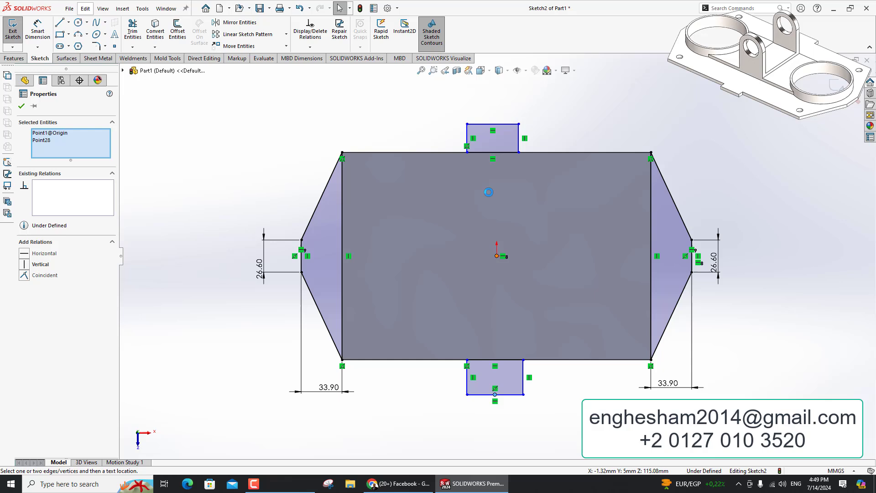
ctrl+click(493, 127)
click(533, 82)
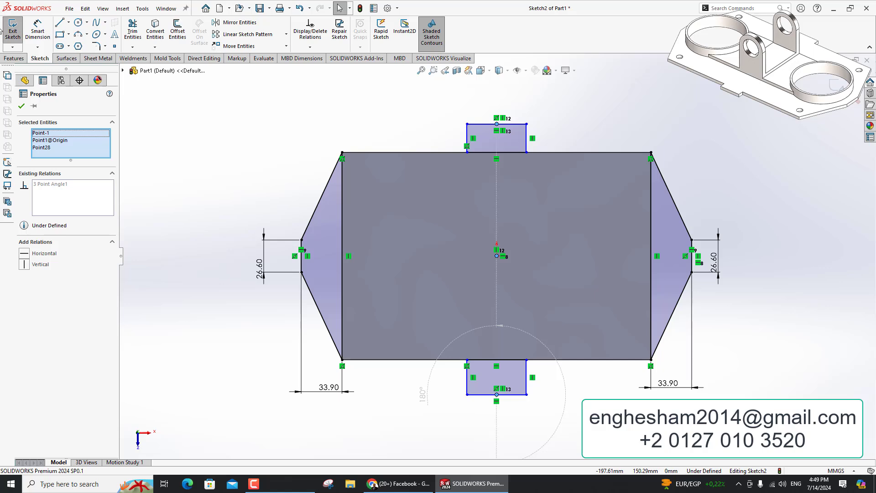
Dimension both small tabs 36.00 wide.
click(31, 26)
click(511, 124)
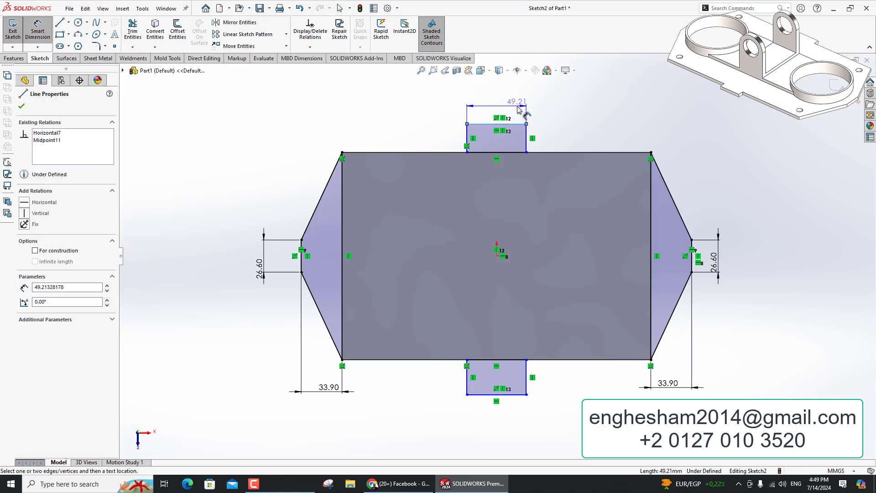
click(519, 108)
text(36)
key(Return)
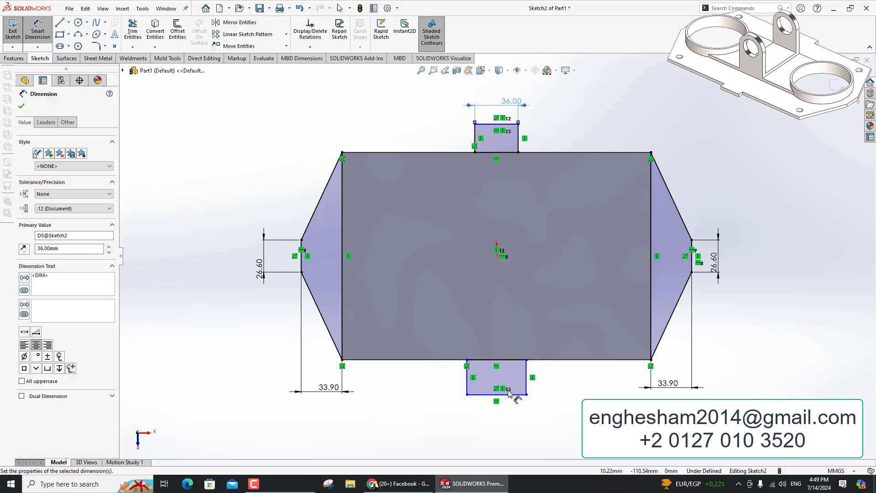
click(512, 395)
click(522, 431)
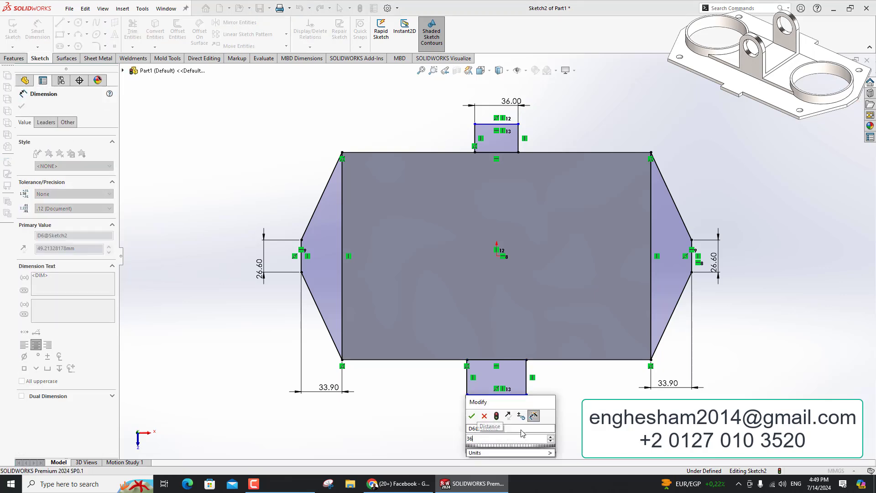
text(36)
key(Return)
Dimension both small tabs 9.00 tall.
click(518, 152)
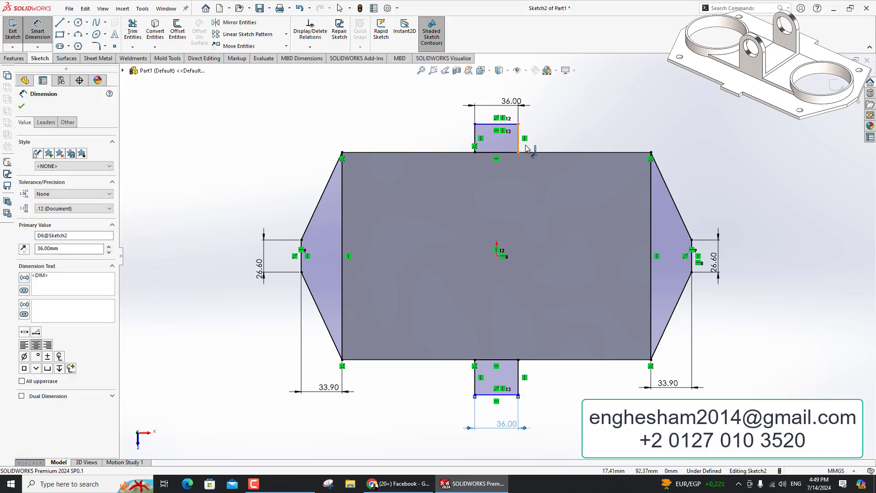
click(548, 137)
key(Return)
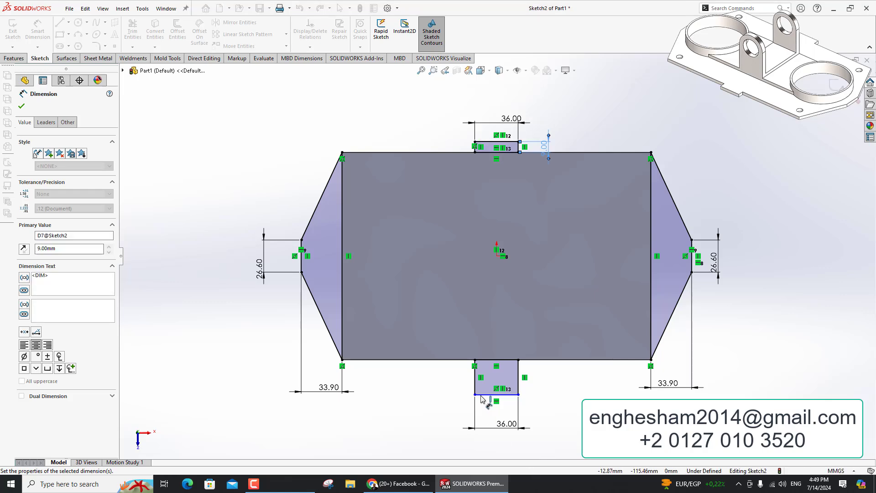
click(475, 386)
click(454, 389)
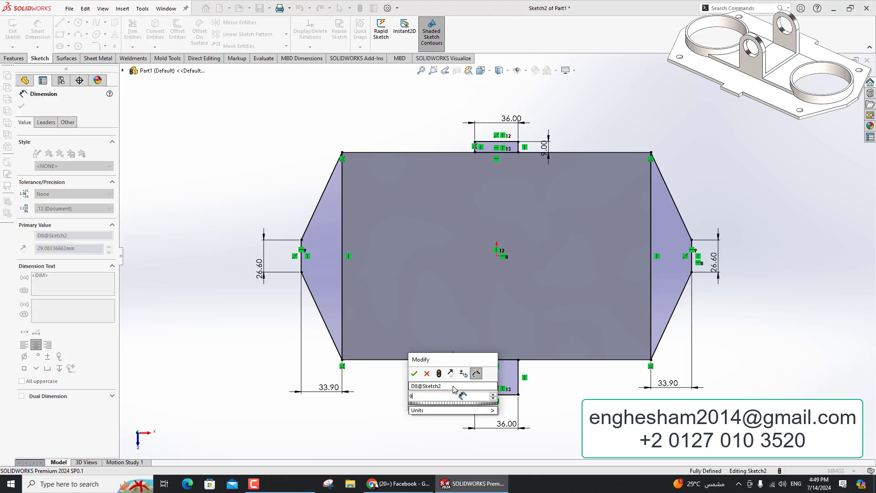
text(9)
key(Return)
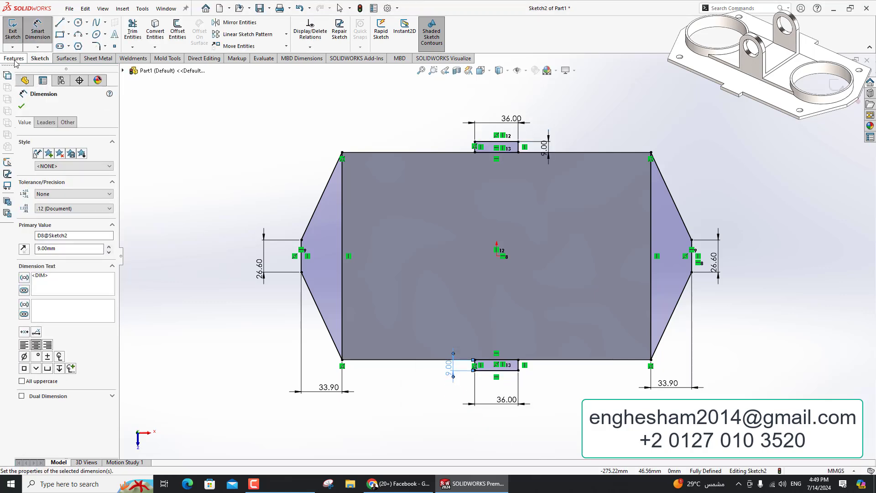
click(13, 58)
Extrude the tab sketch 5 mm downward, then begin a sketch on the plate's top face.
click(16, 31)
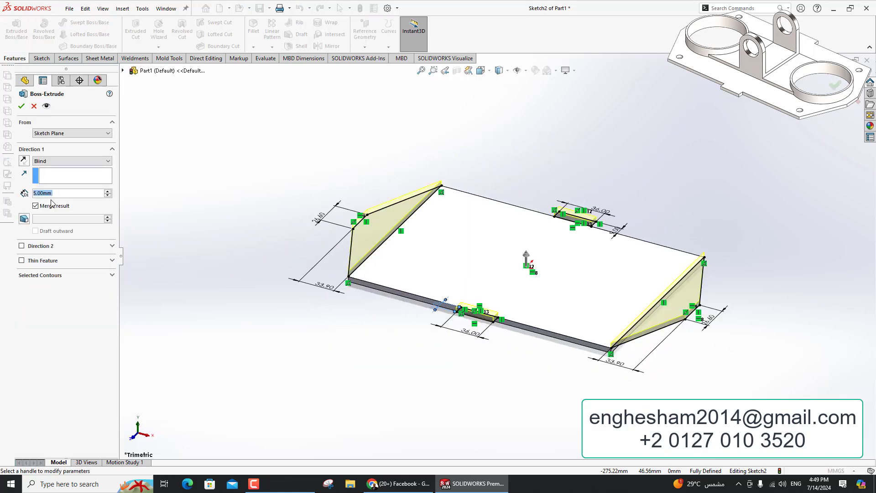
click(24, 161)
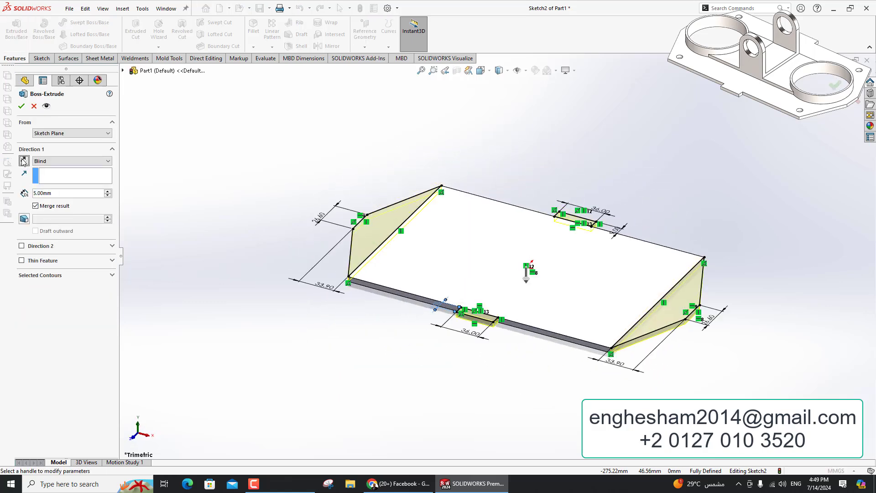
click(21, 106)
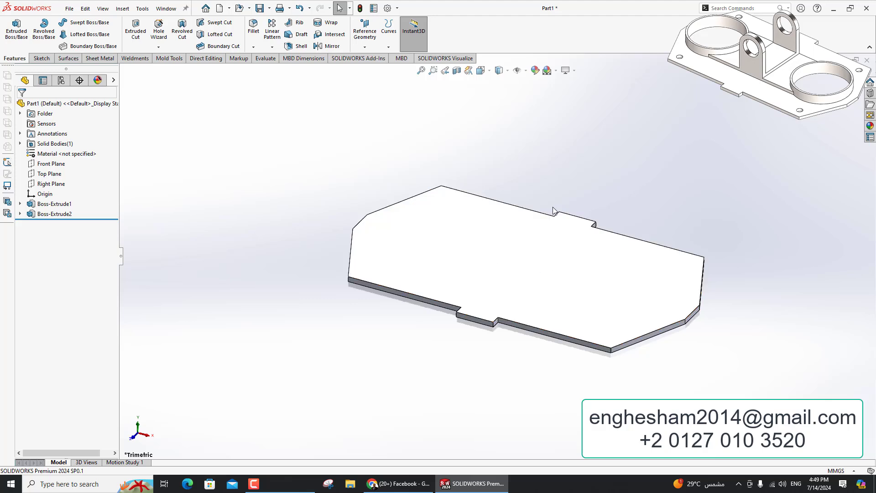
scroll(553, 210, down, 1)
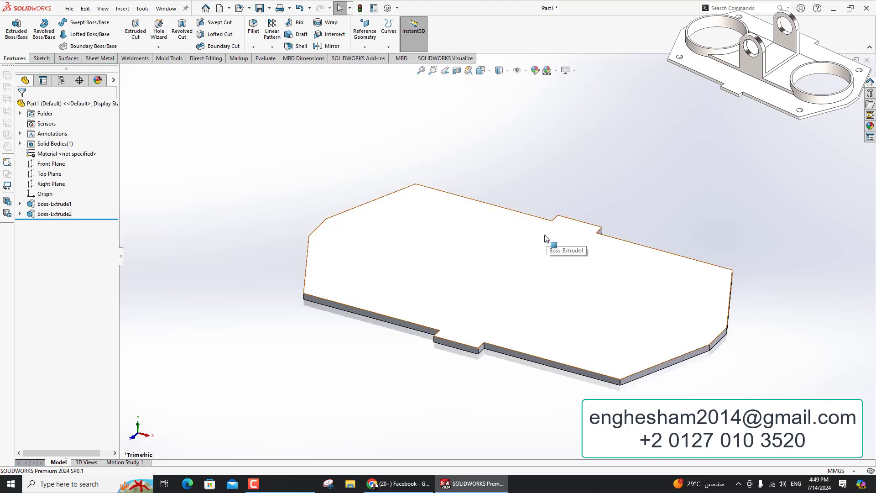
click(564, 259)
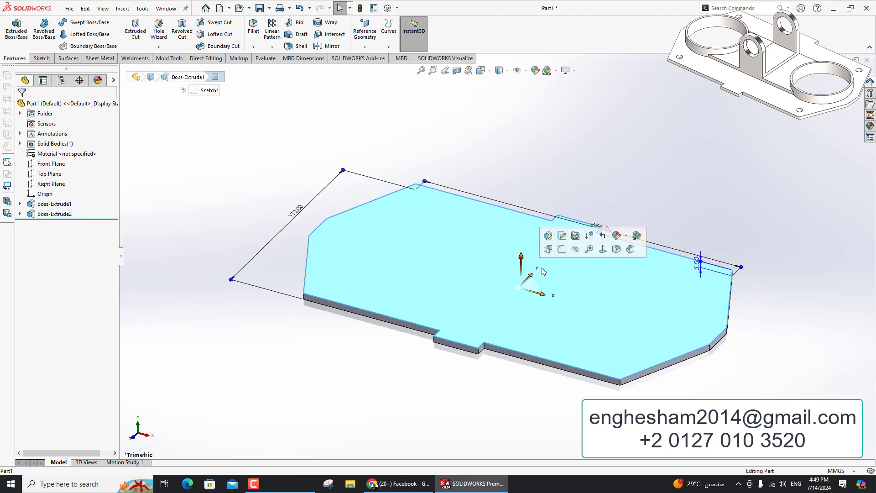
click(562, 250)
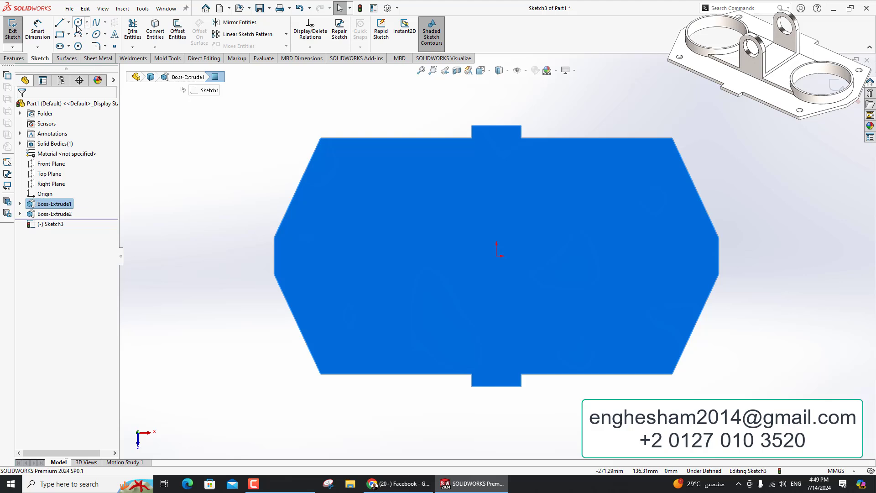
Draw two circles either side of the origin and make their centres horizontal with it.
click(78, 23)
click(402, 257)
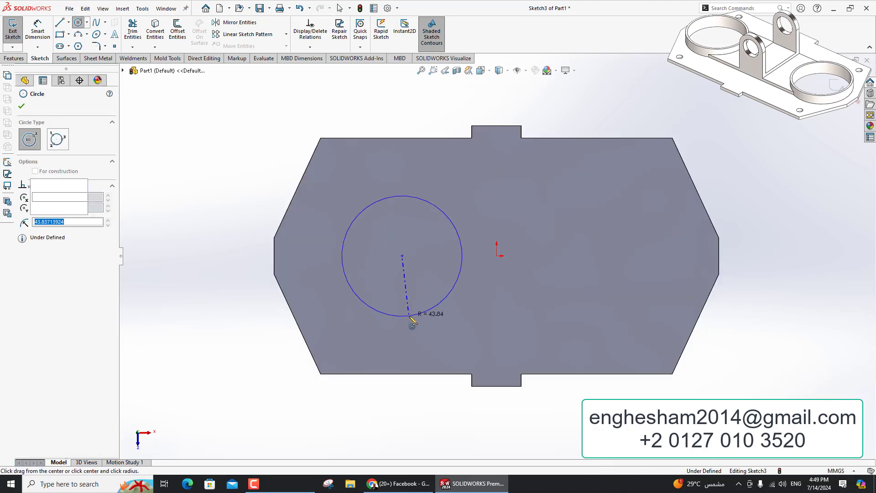
click(412, 324)
click(627, 256)
click(639, 325)
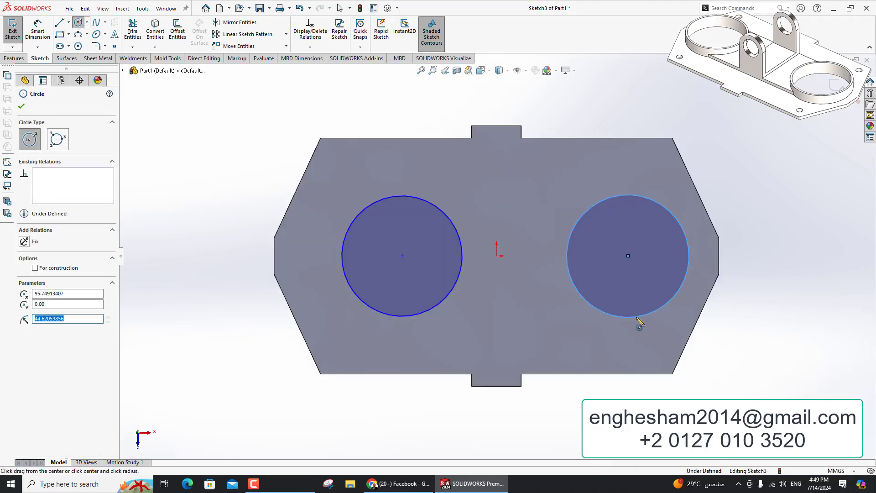
key(Escape)
click(628, 256)
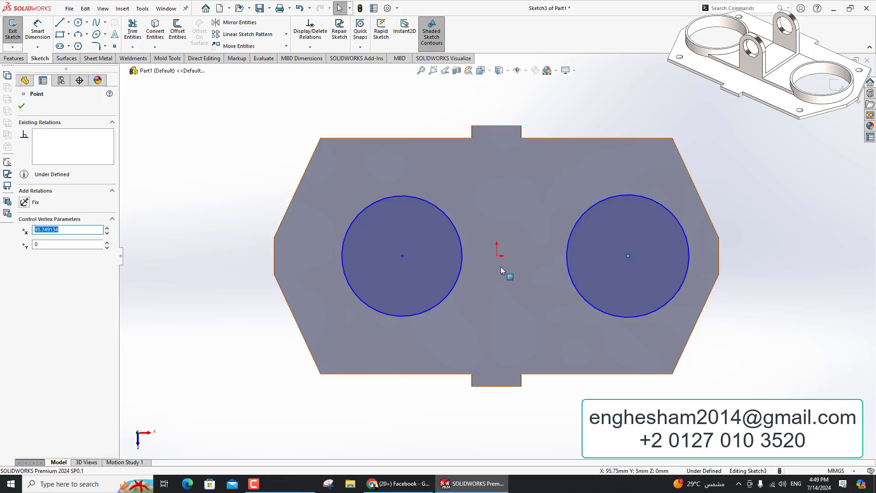
ctrl+click(497, 256)
ctrl+click(402, 256)
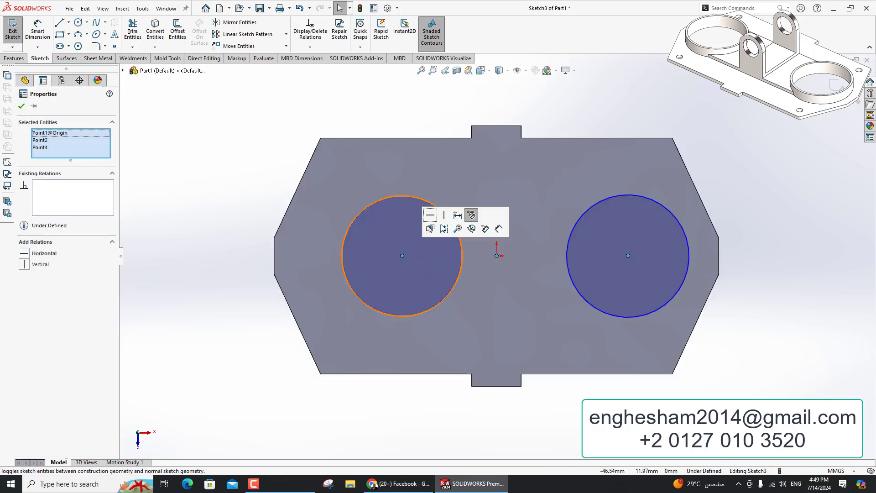
click(428, 217)
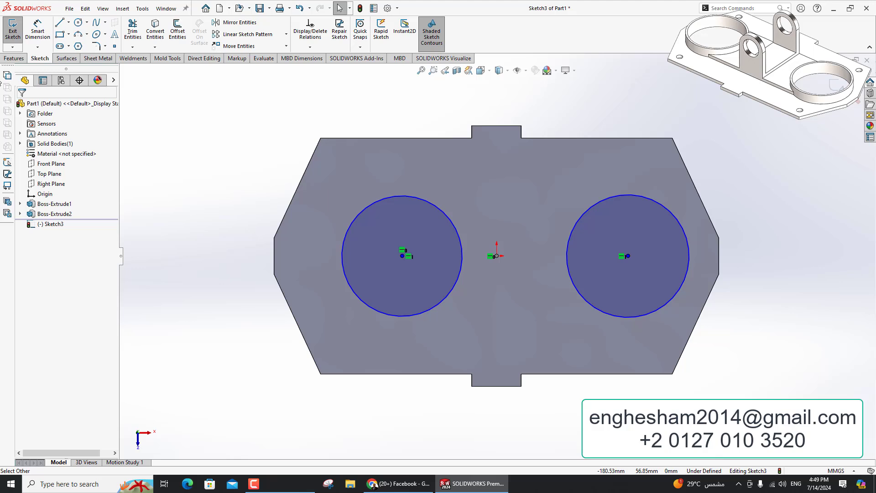
Dimension both circle diameters to 95.6 mm.
click(39, 37)
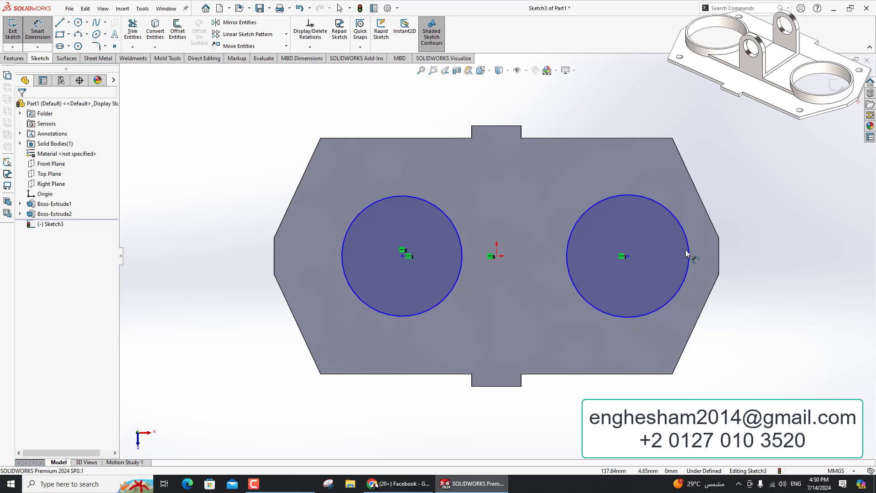
click(689, 253)
click(752, 251)
text(9)
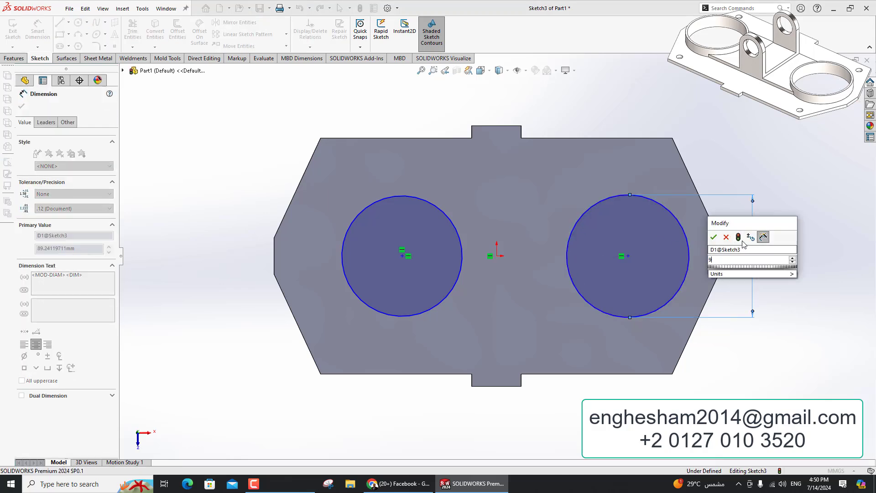
text(5.6)
key(Return)
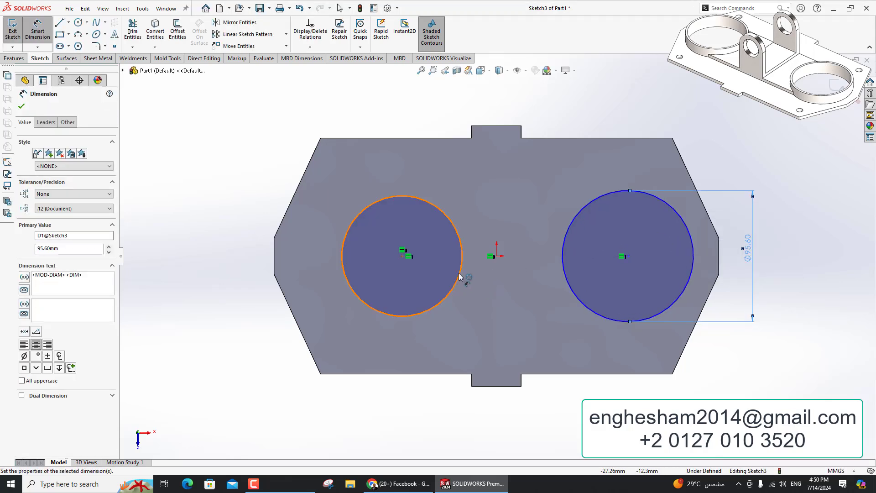
click(459, 276)
click(225, 268)
text(95)
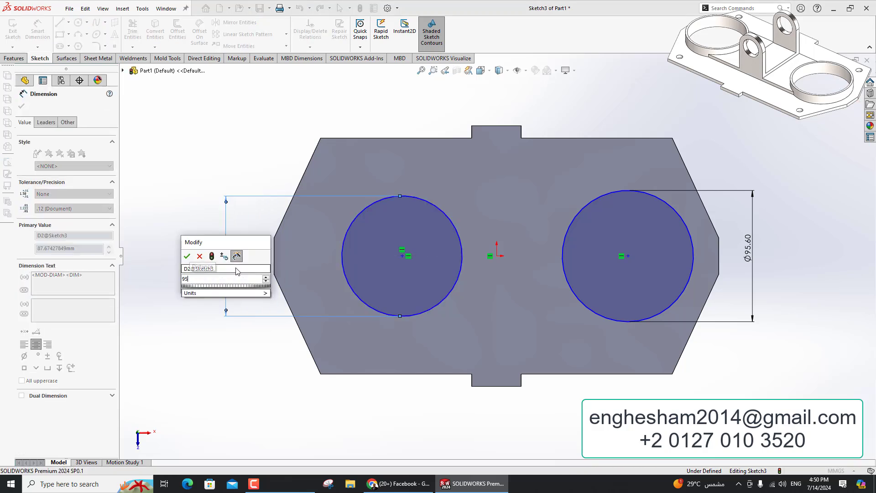
text(.6)
key(Return)
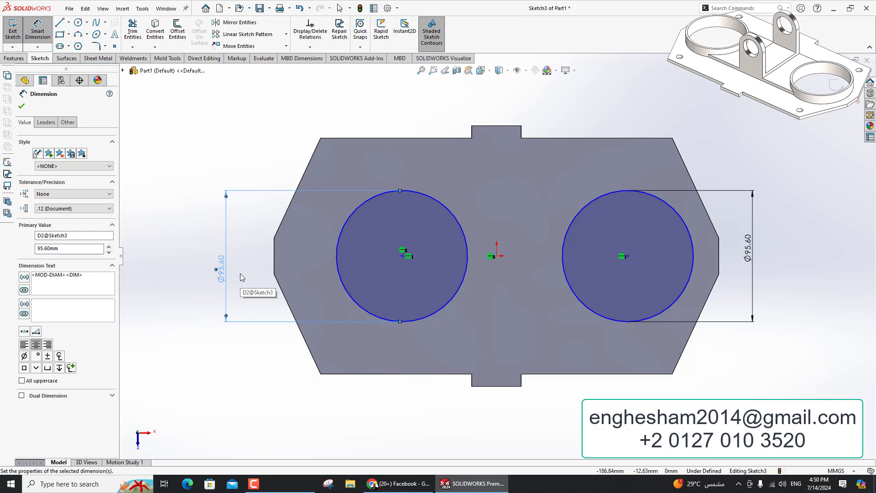
Set each circle centre 102 mm from the origin.
click(627, 322)
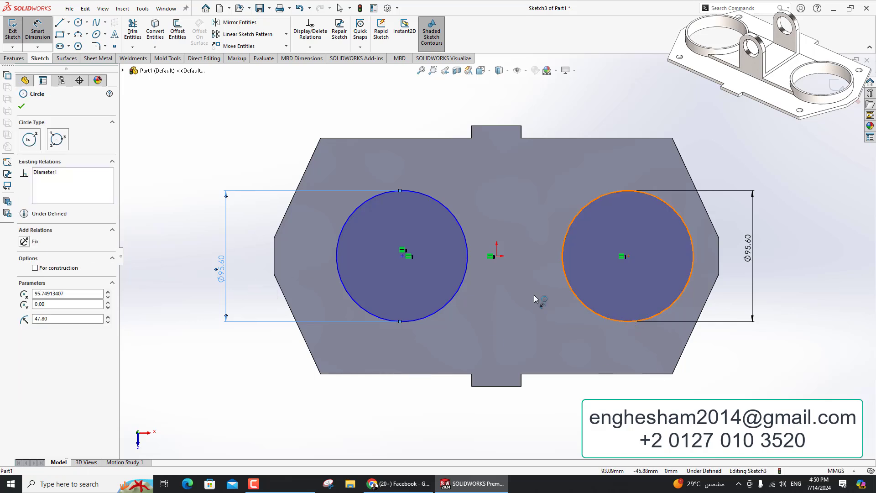
click(496, 256)
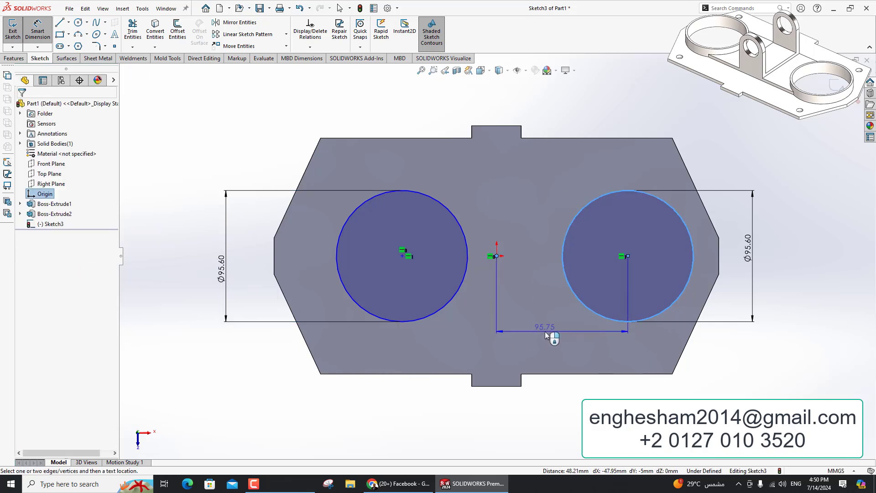
click(539, 328)
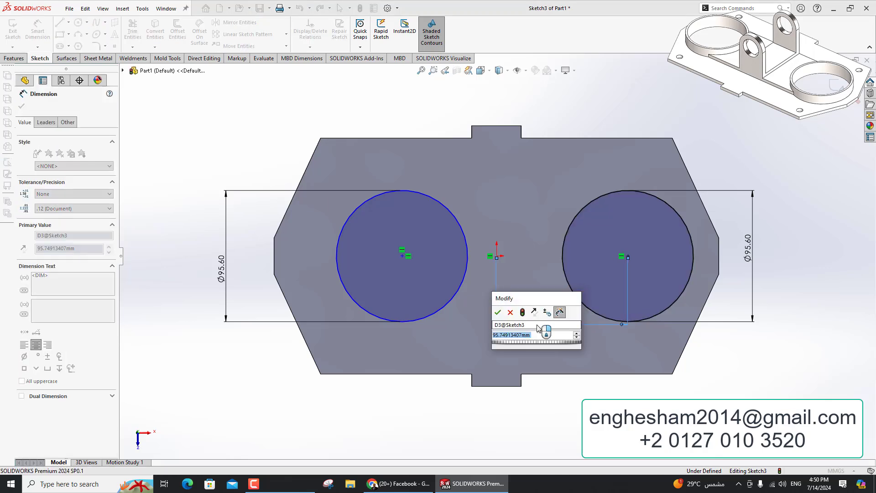
text(84+)
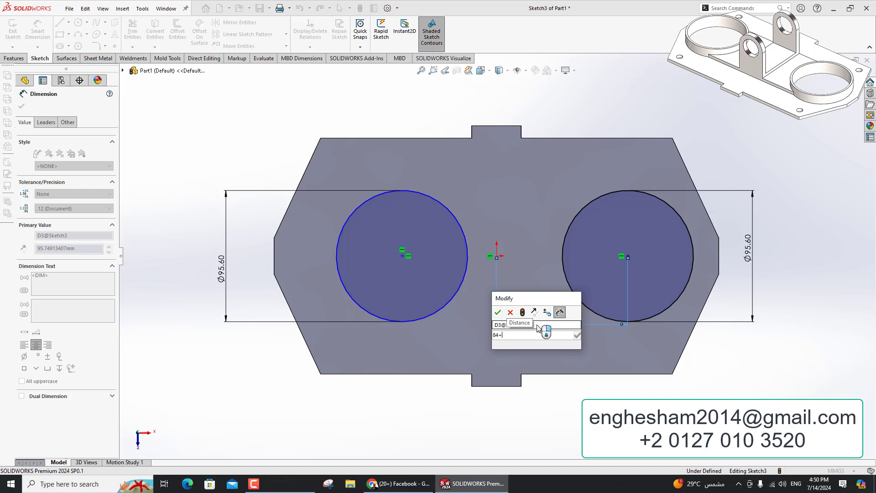
text(18)
key(Return)
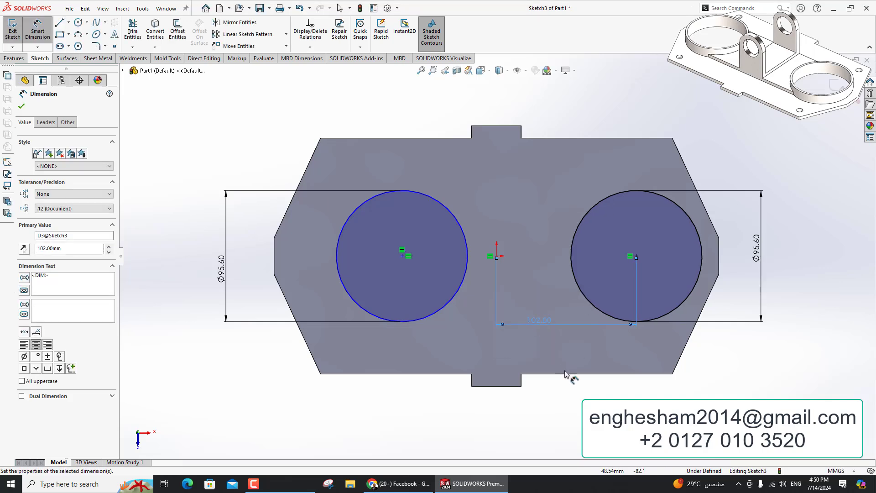
key(Escape)
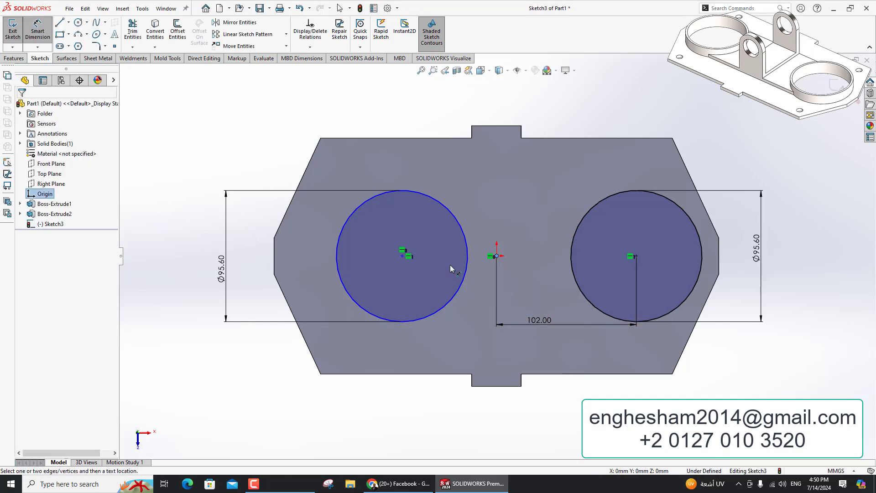
click(459, 288)
click(455, 344)
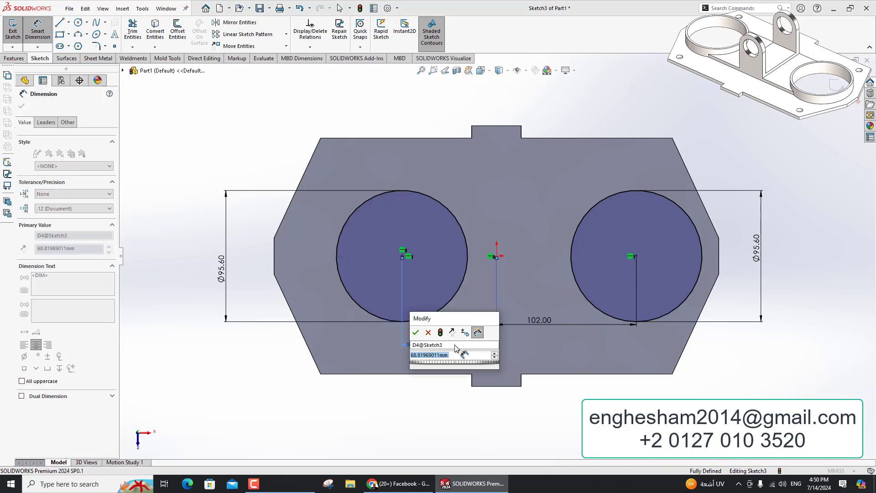
text(102)
key(Return)
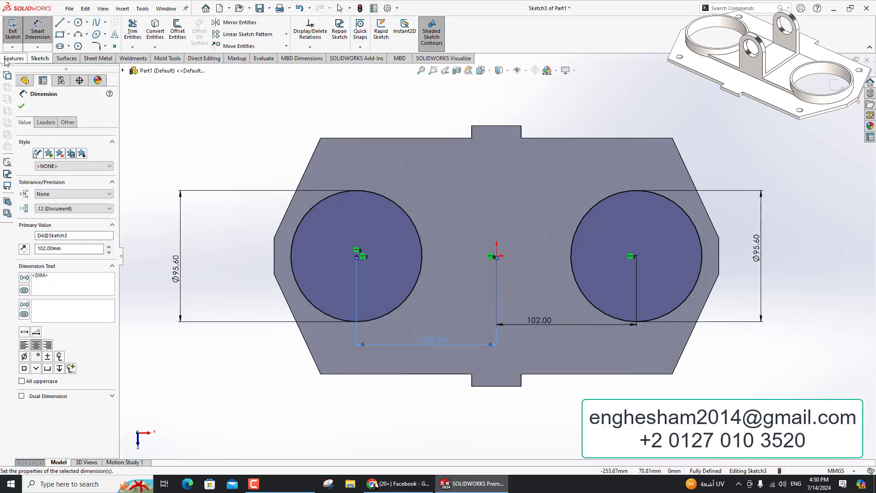
click(6, 59)
Extrude both Ø95.60 circles 15 mm into cylindrical bosses.
click(15, 42)
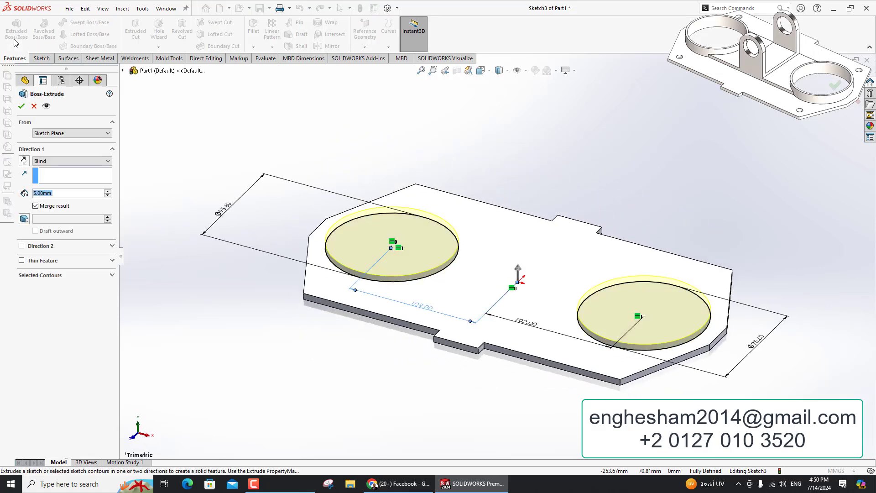
text(15)
key(Return)
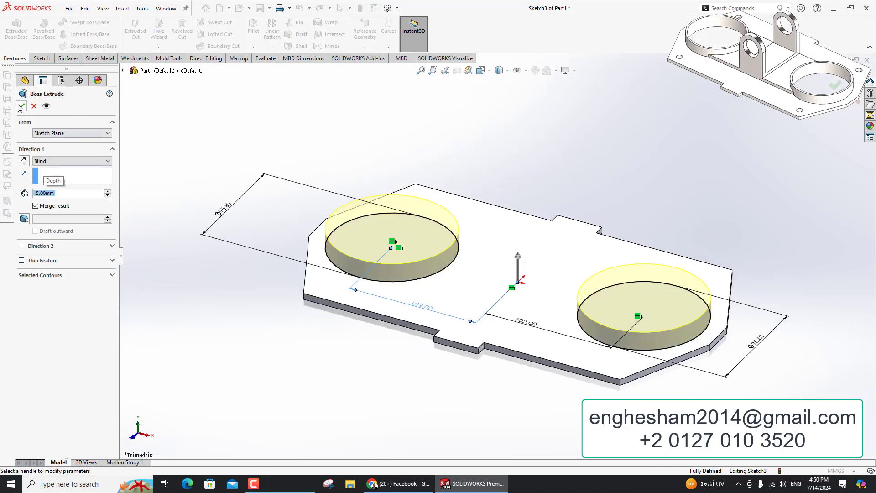
click(20, 106)
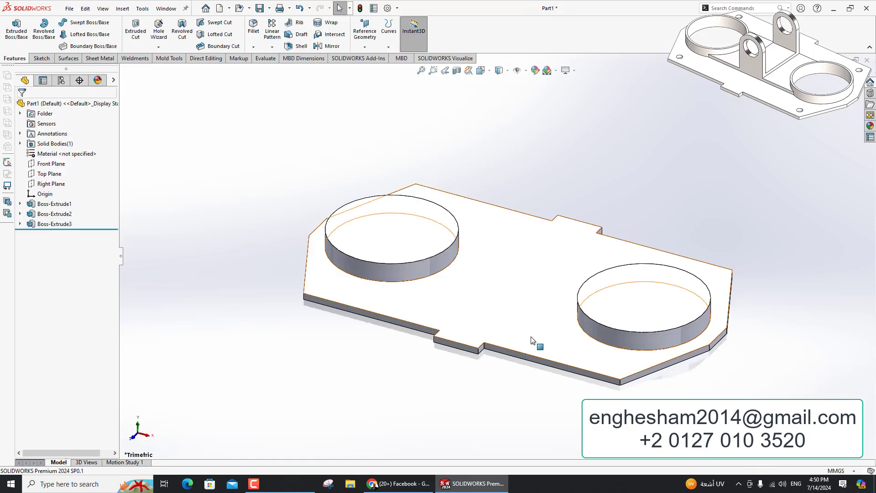
click(622, 303)
Sketch an inner circle centred on each of the two round bosses.
click(658, 270)
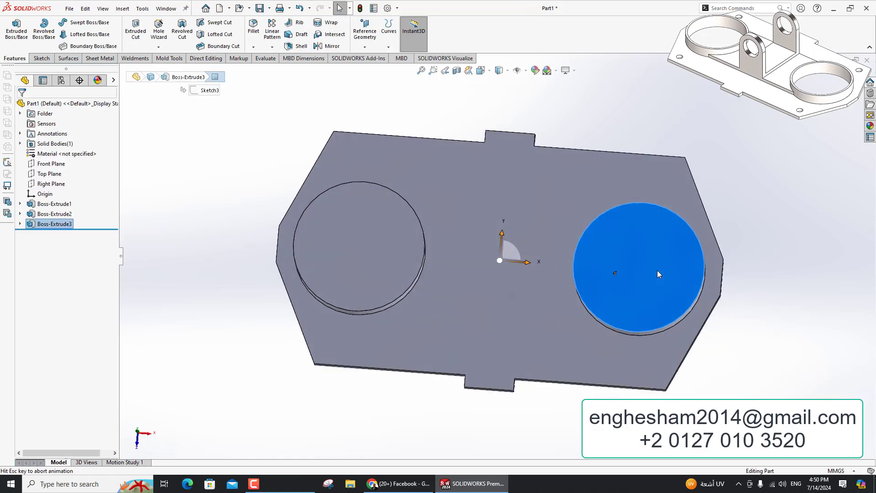
click(78, 22)
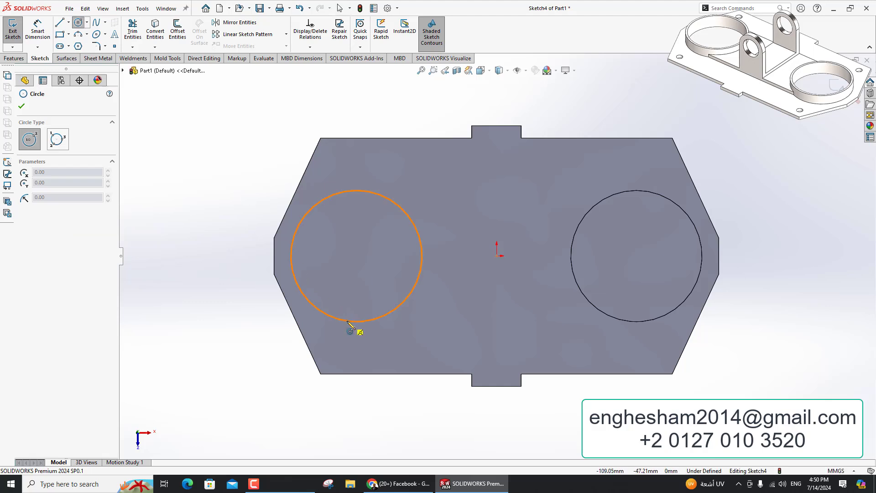
click(356, 256)
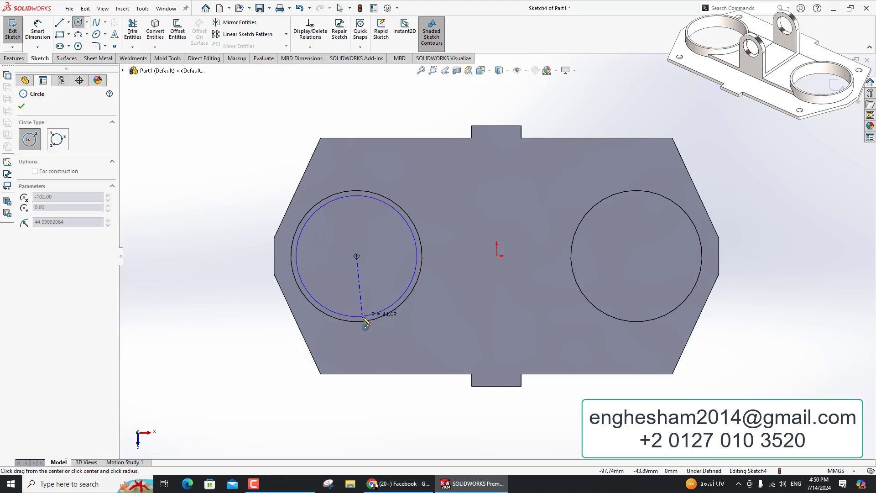
click(366, 323)
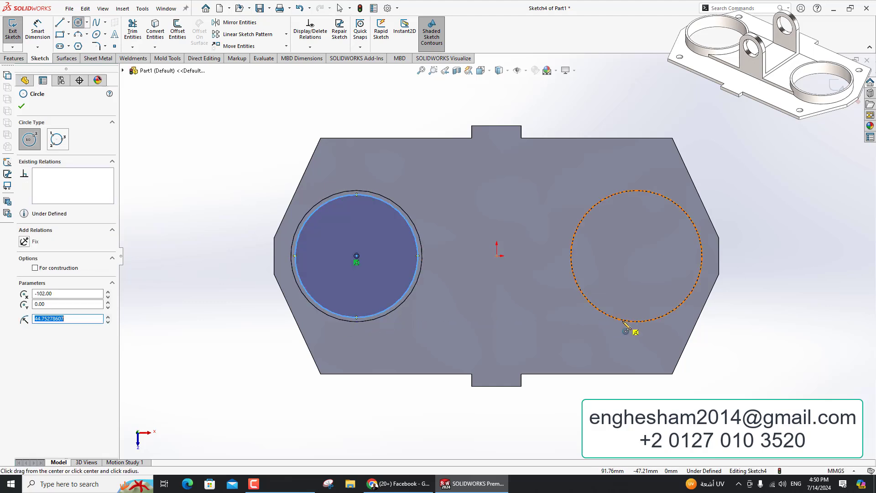
click(636, 256)
click(674, 227)
key(Escape)
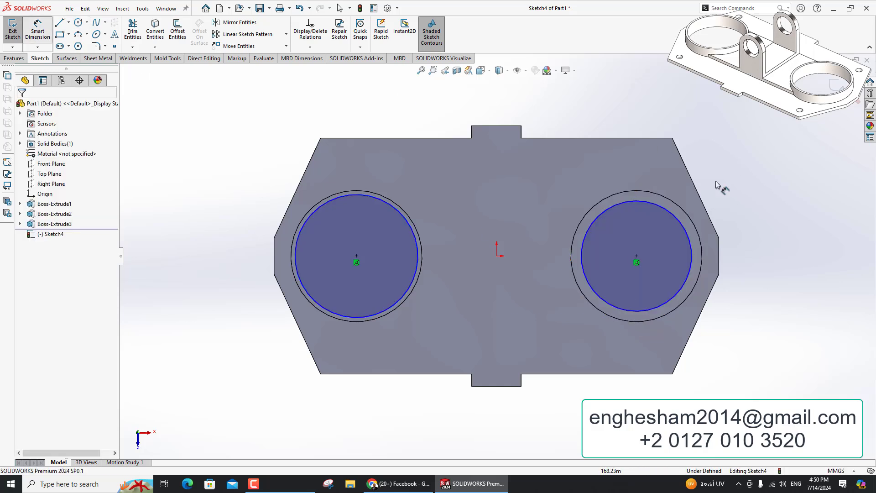
Dimension both inner circles to Ø89.70, correcting the left one from 89.40.
click(689, 237)
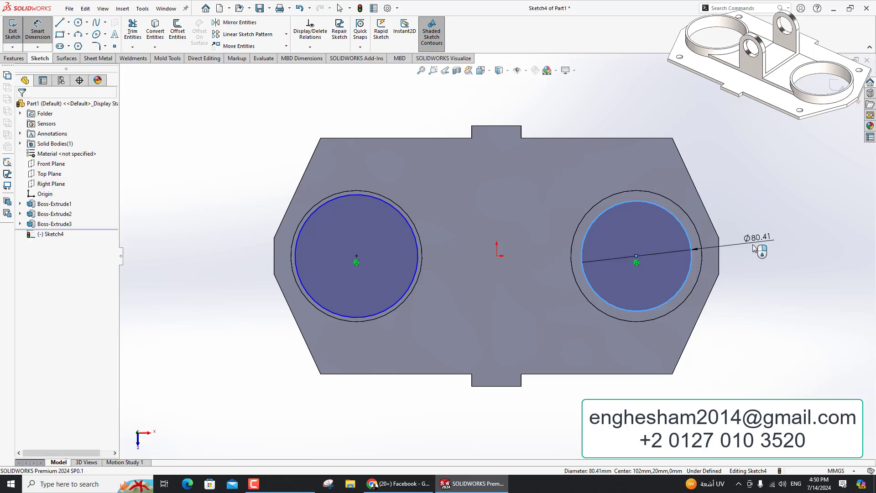
click(754, 247)
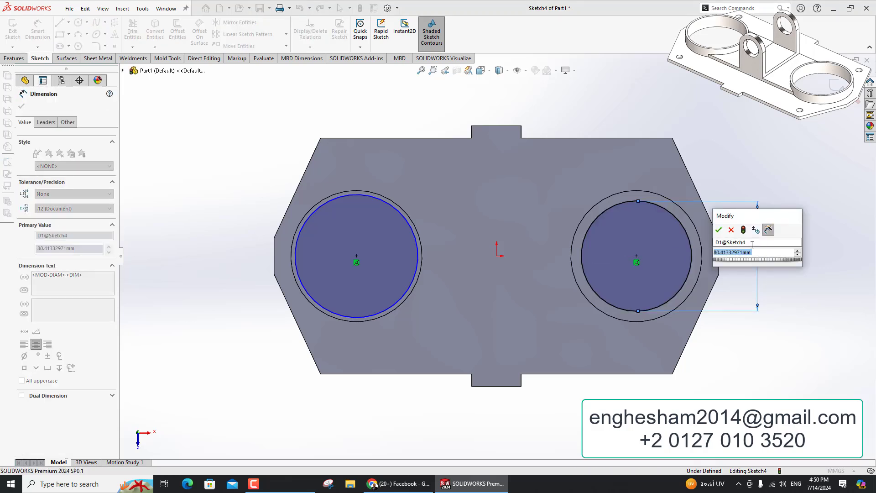
text(89.7)
key(Return)
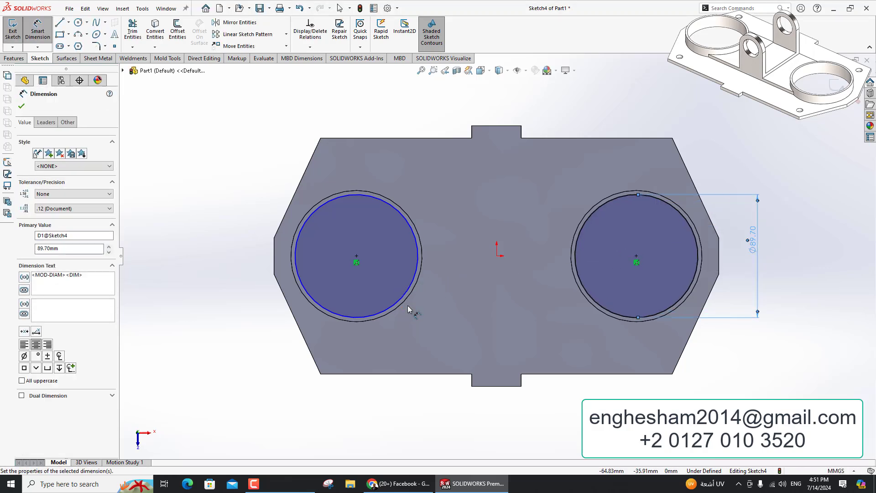
click(403, 301)
click(170, 303)
text(8)
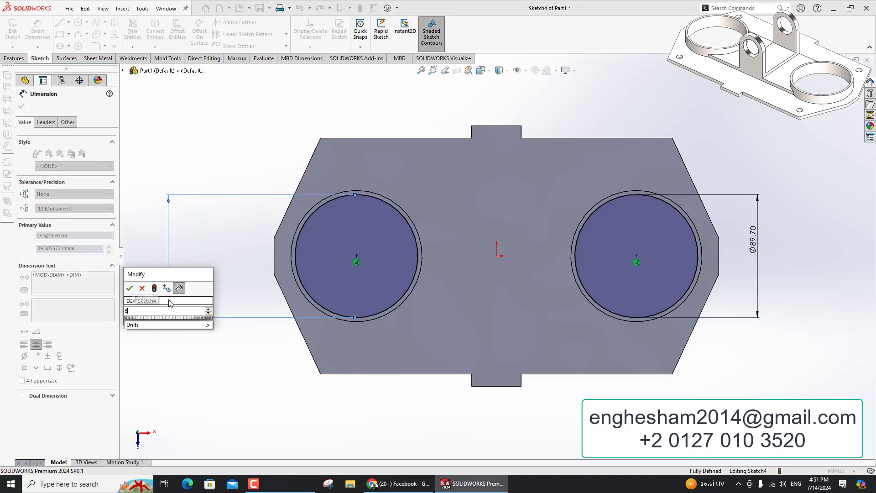
text(9.4)
key(Return)
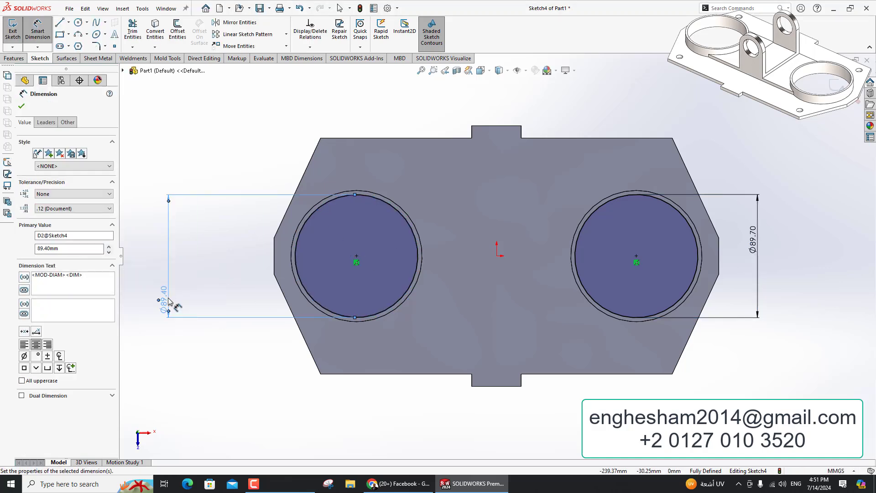
double_click(169, 301)
text(89.)
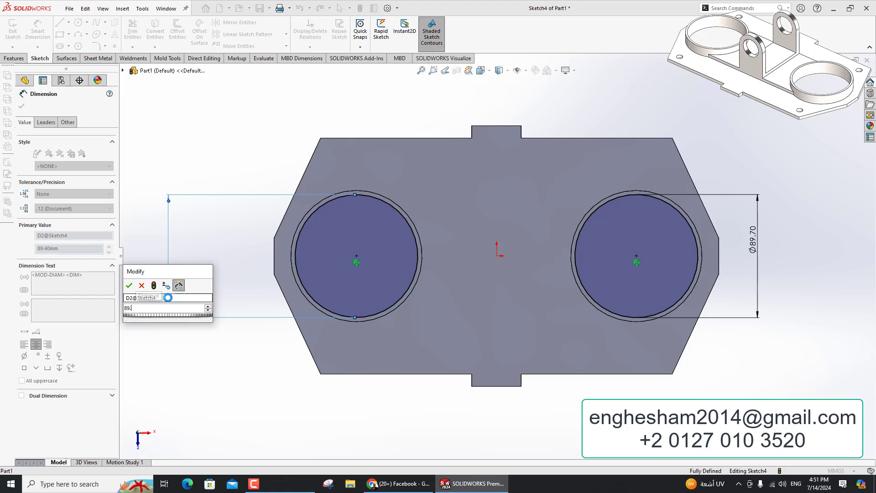
text(7)
key(Return)
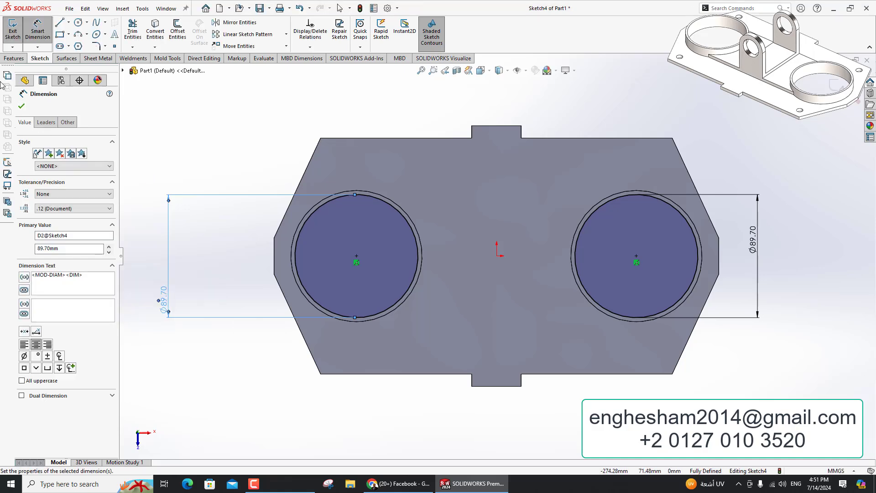
Cut both bores Through All with an Extruded Cut.
click(15, 58)
click(136, 32)
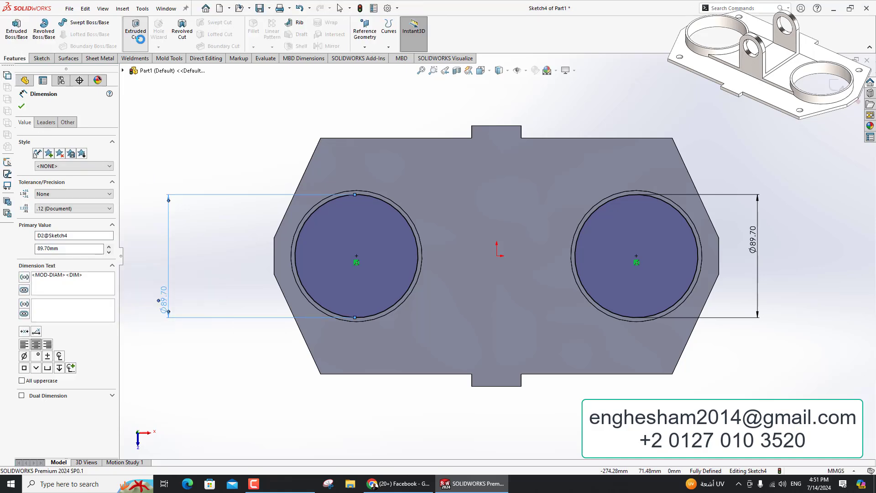
click(53, 161)
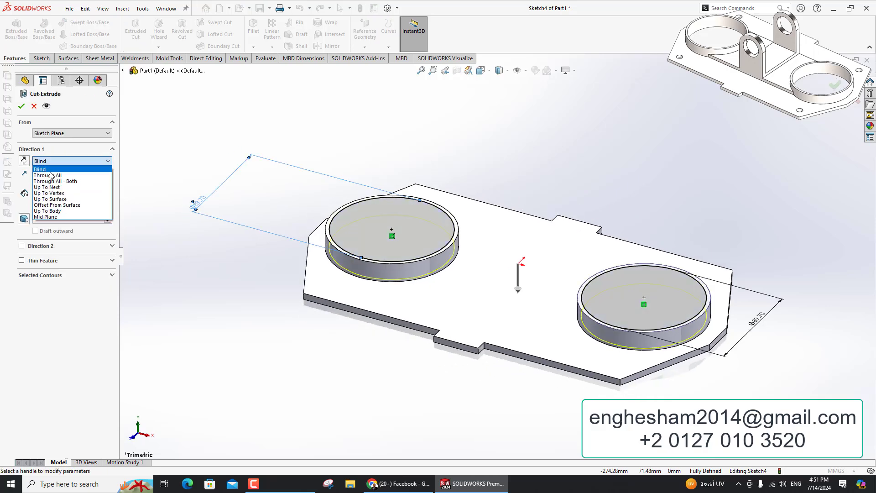
click(52, 177)
key(Return)
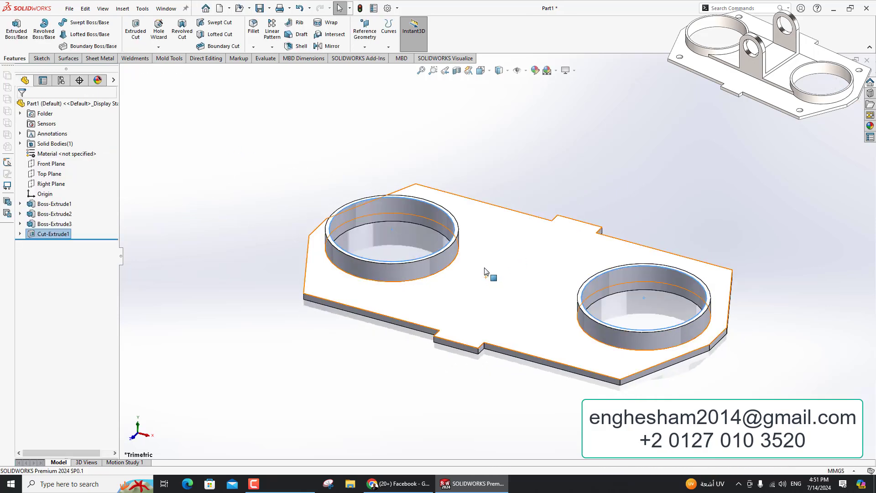
click(510, 231)
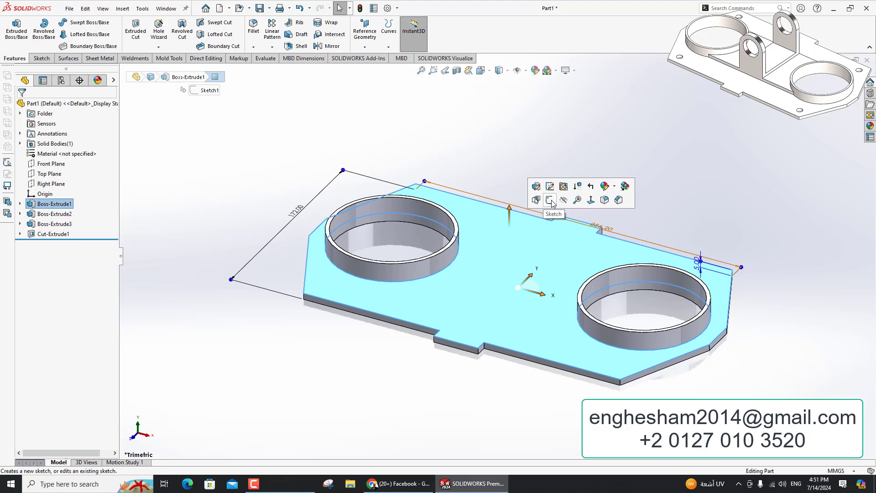
Start a sketch on the plate's top face and draw four small corner circles.
click(550, 200)
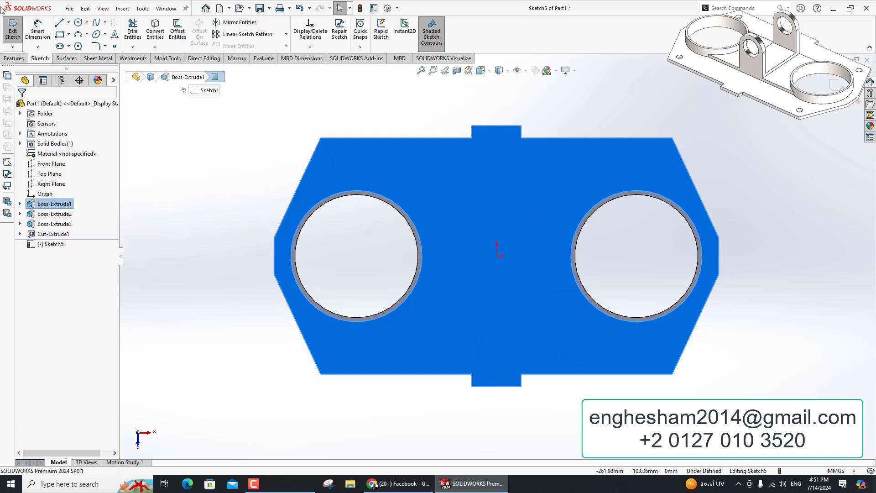
click(78, 22)
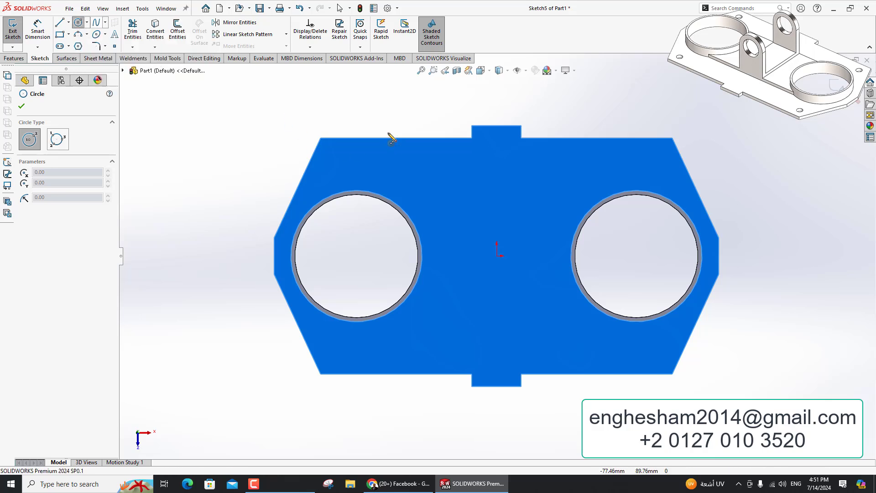
click(341, 162)
click(351, 172)
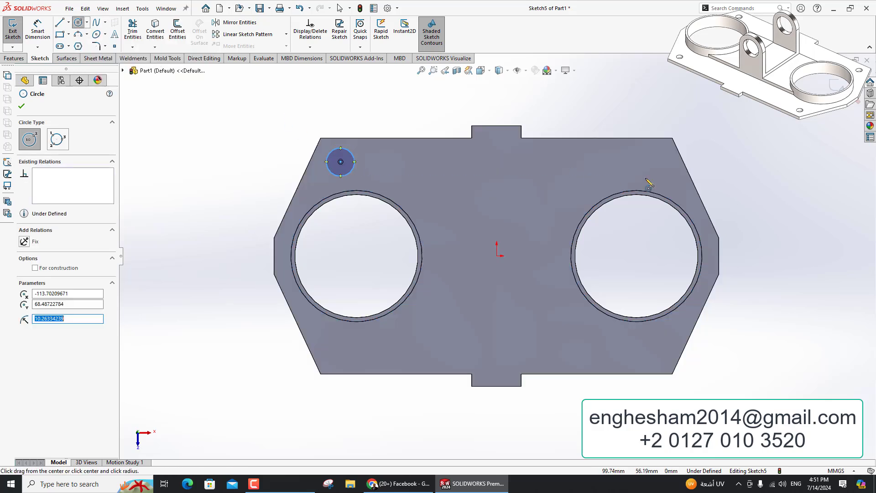
click(639, 162)
click(645, 184)
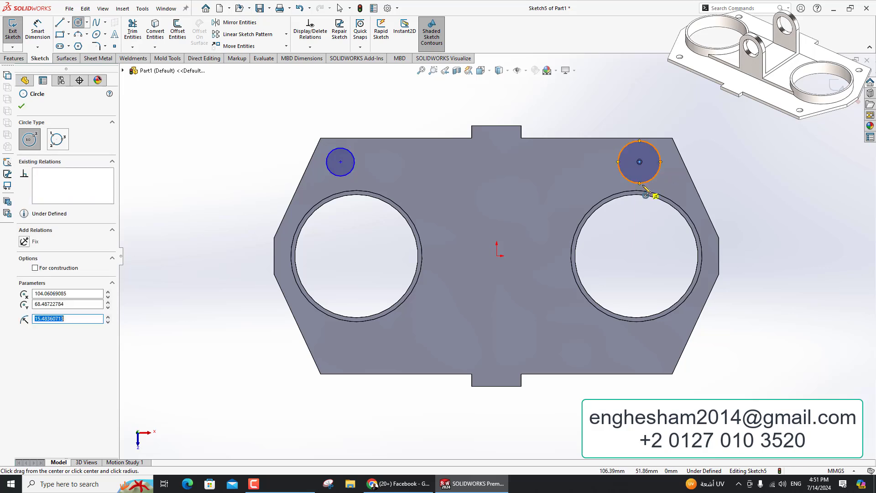
click(654, 351)
click(340, 352)
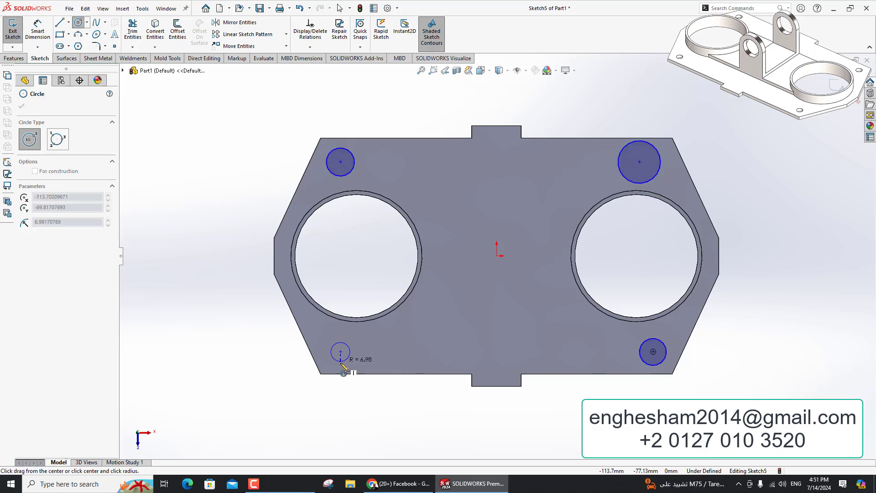
key(Escape)
click(36, 31)
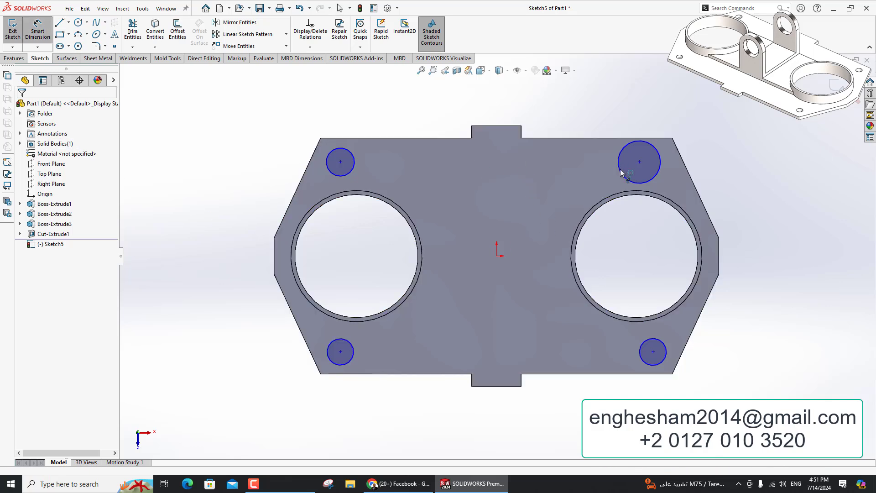
Dimension the top-right corner circle to Ø10.
click(654, 177)
click(728, 154)
text(10)
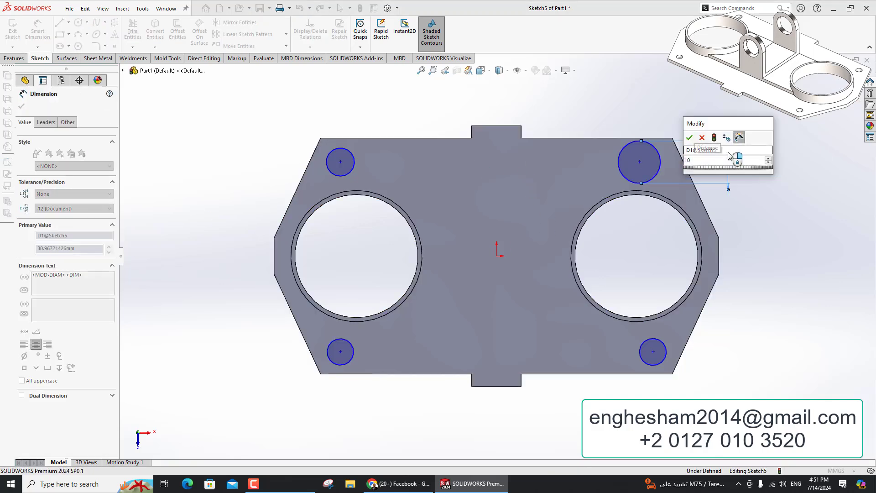
key(Return)
key(Escape)
Make all four corner circles equal in size.
click(634, 165)
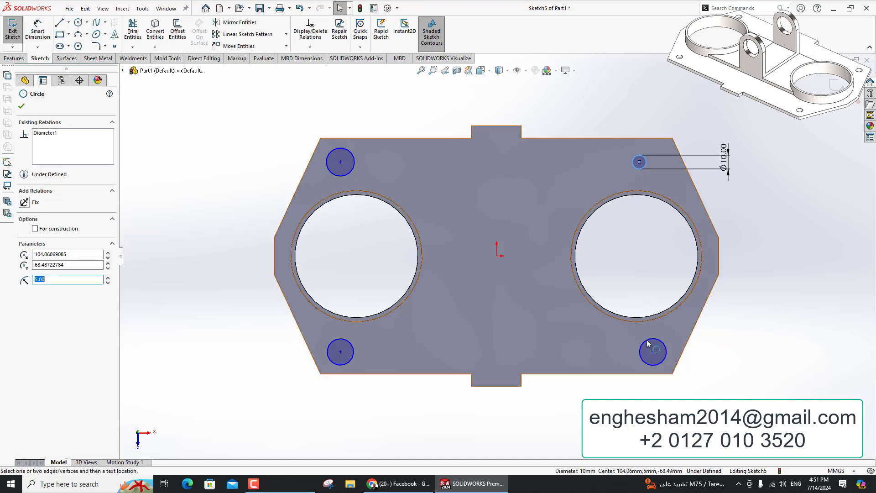
ctrl+click(641, 353)
ctrl+click(337, 365)
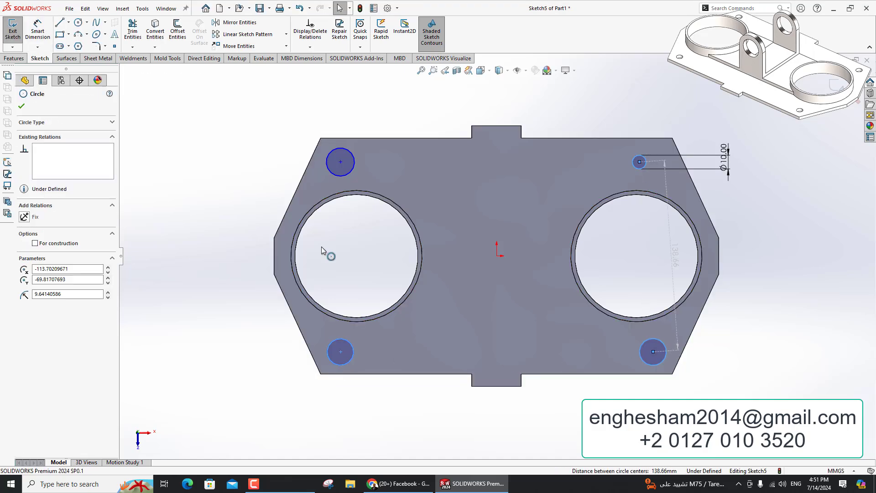
ctrl+click(338, 176)
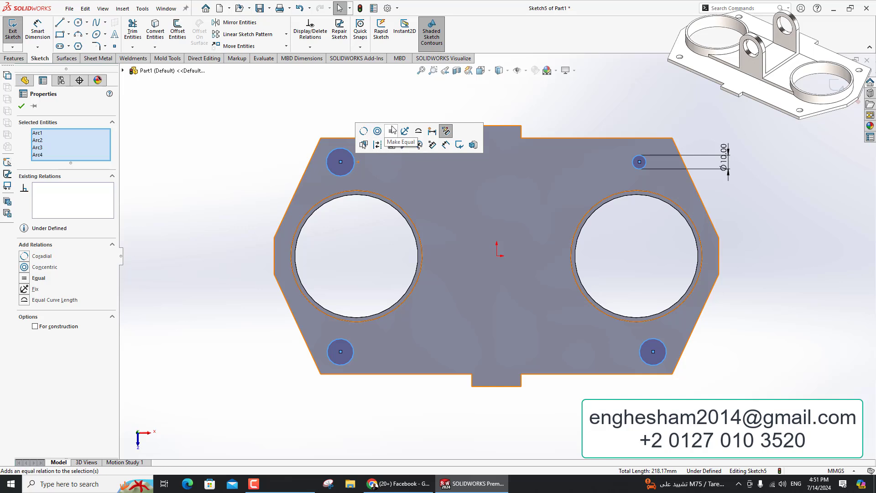
click(391, 131)
Begin a position dimension from the top-right circle to the right bore.
key(Escape)
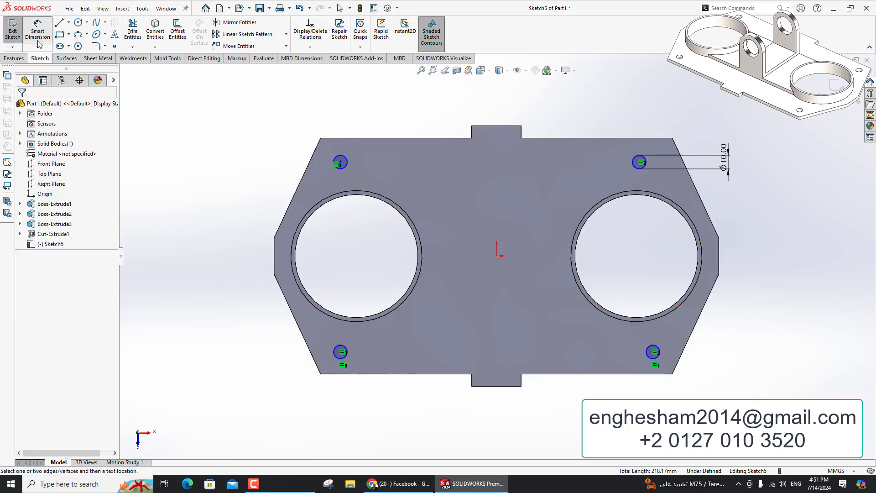
click(39, 42)
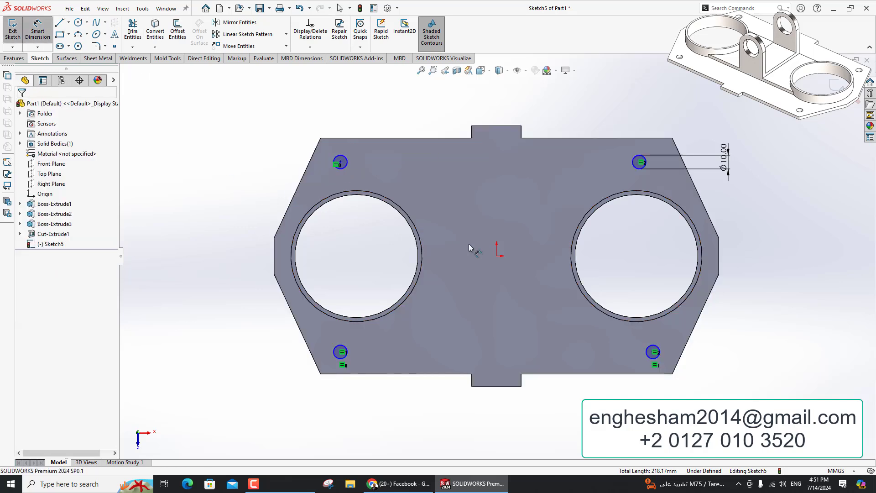
click(637, 169)
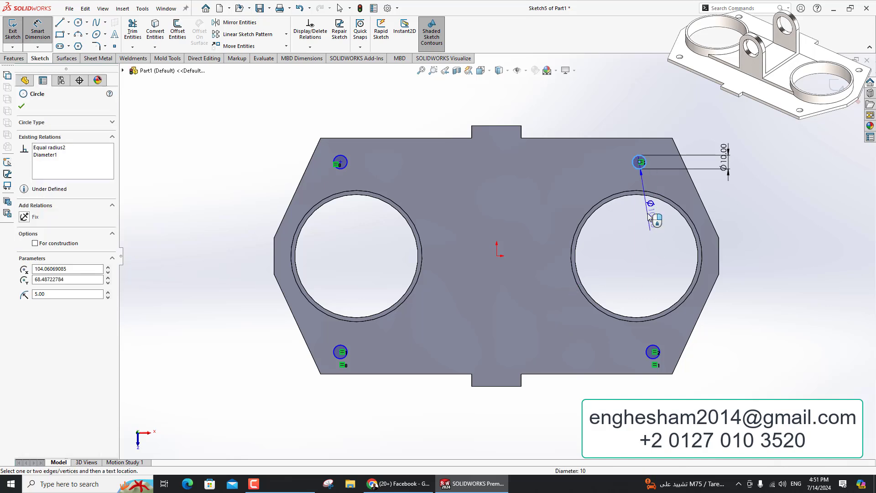
click(656, 195)
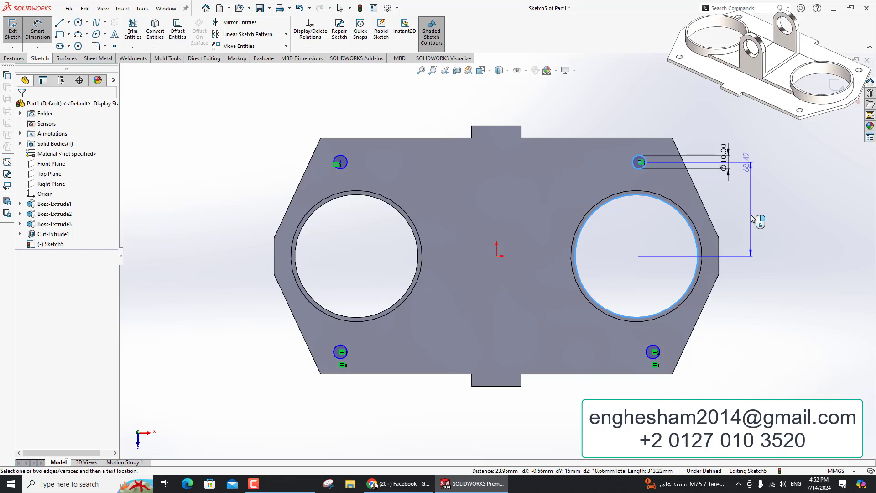
Set the vertical spacing between the two right circles to 142 mm.
click(653, 352)
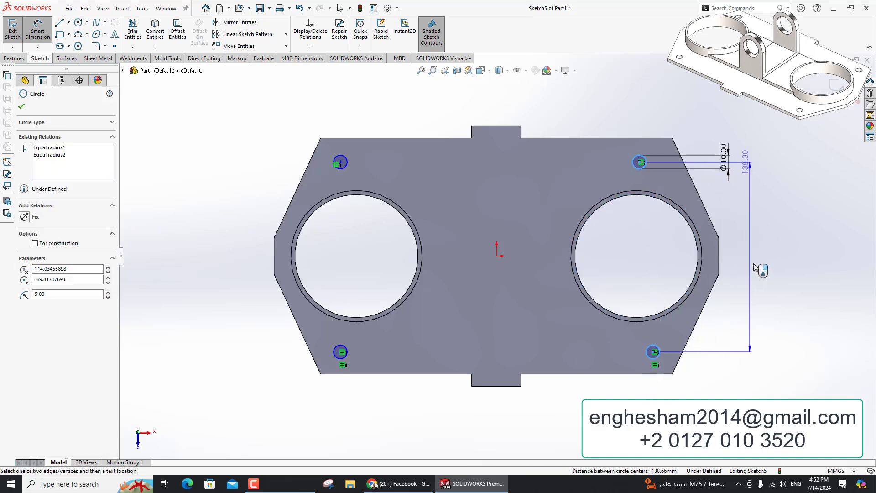
click(752, 270)
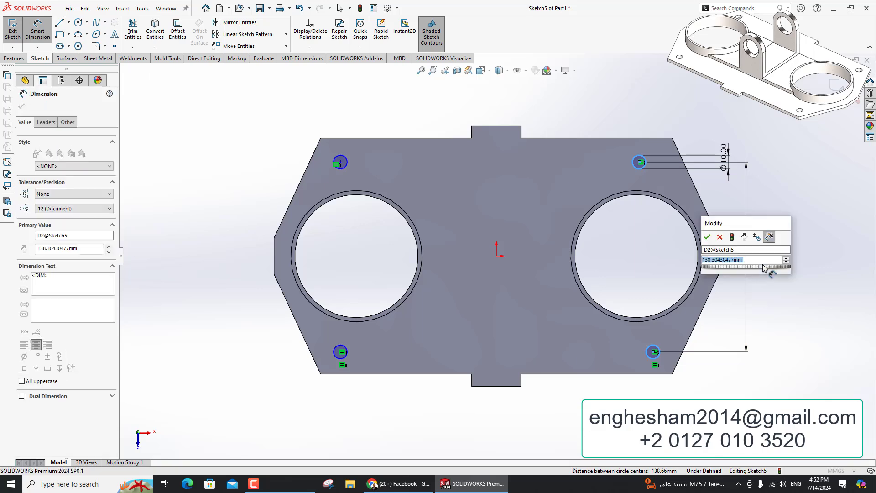
text(142)
key(Return)
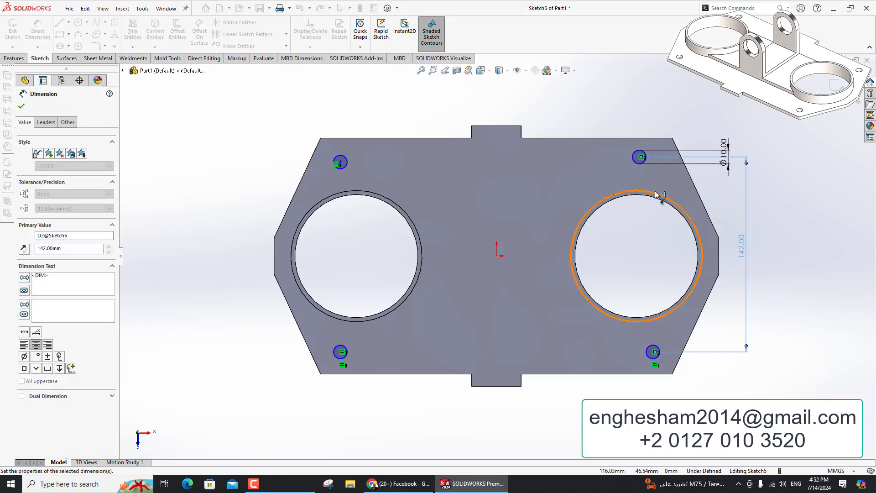
Place the top-right circle's centre 71 mm above the sketch origin.
click(640, 157)
click(496, 256)
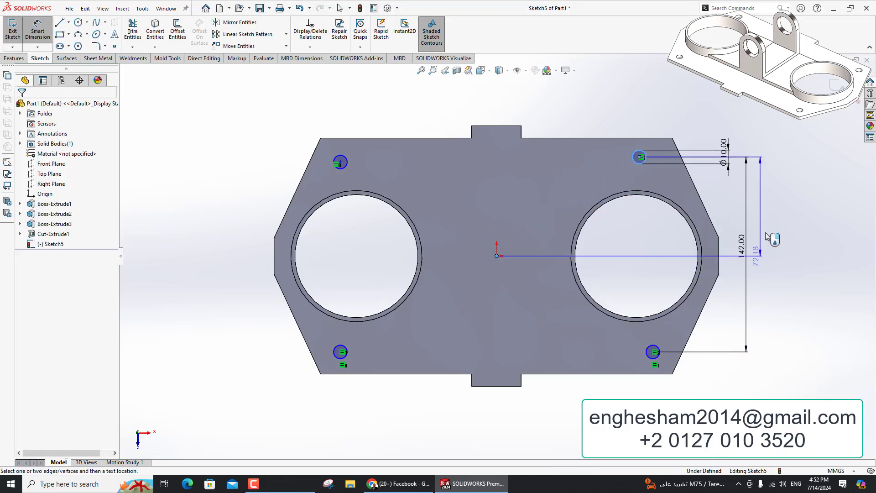
click(769, 235)
text(142/2)
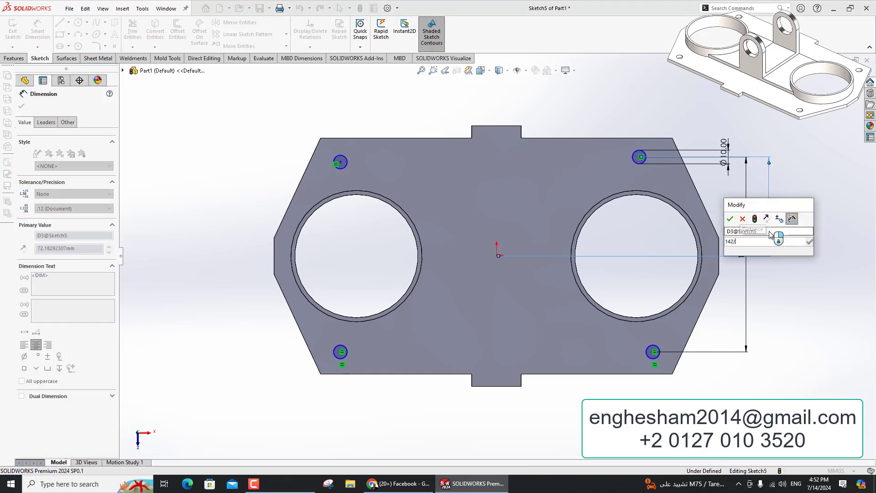
key(Return)
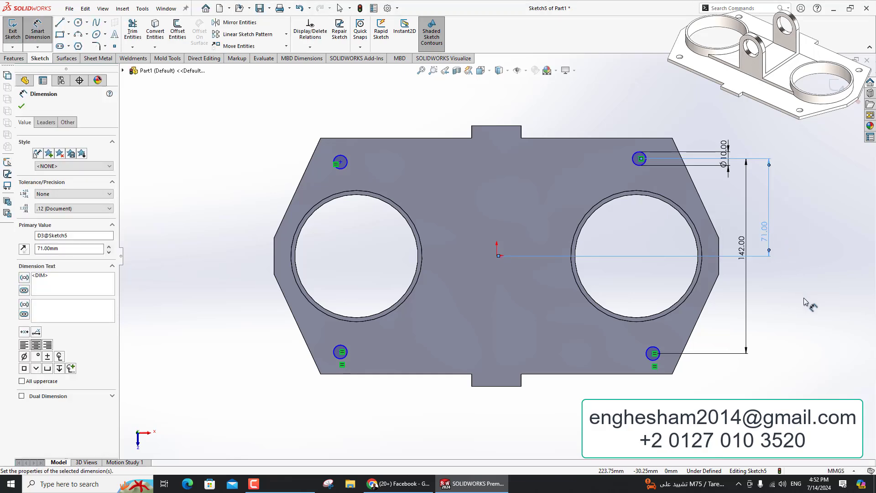
key(Escape)
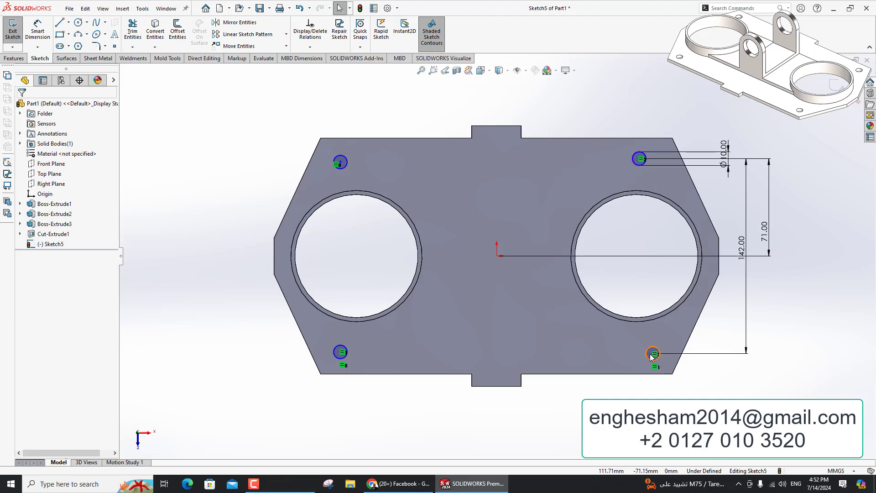
Align the two upper circle centres with a Horizontal relation.
scroll(653, 357, down, 4)
click(624, 332)
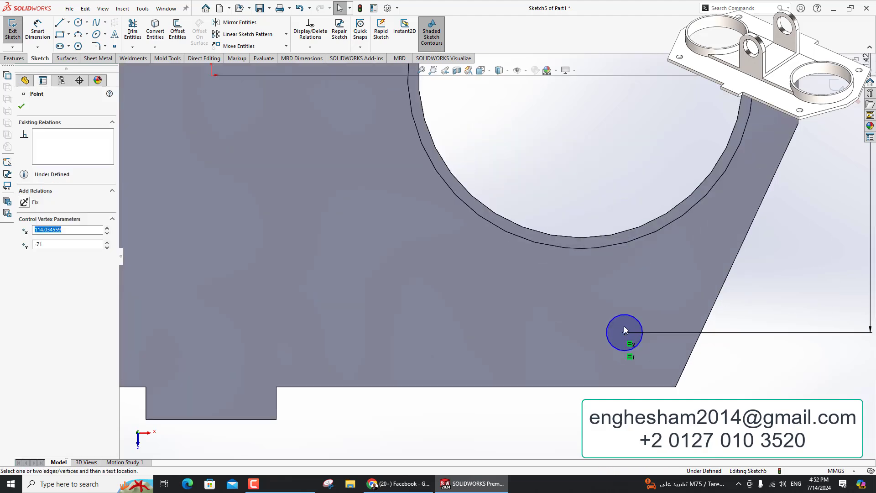
key(f)
scroll(482, 128, down, 4)
ctrl+click(475, 115)
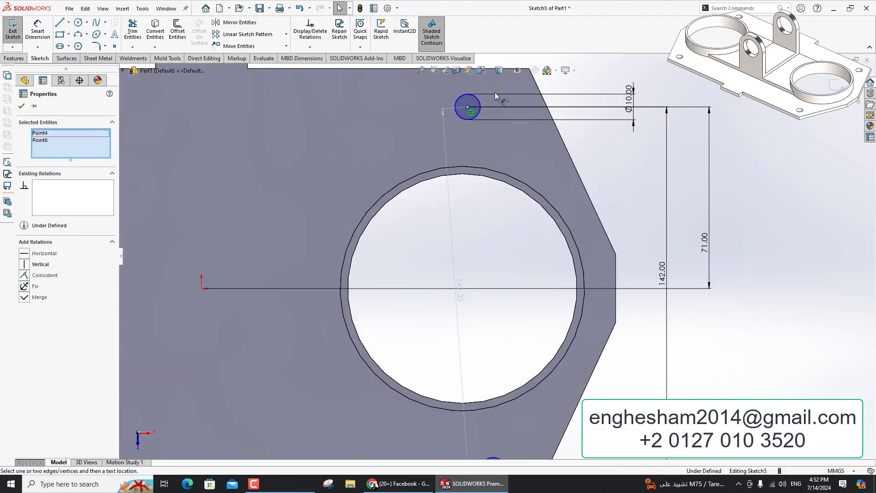
scroll(478, 184, up, 4)
key(Escape)
scroll(478, 185, down, 3)
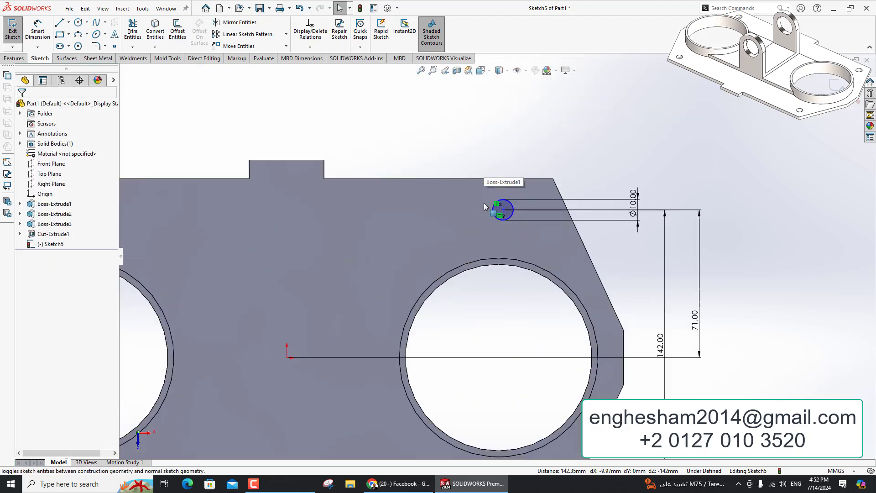
click(503, 211)
scroll(291, 251, down, 3)
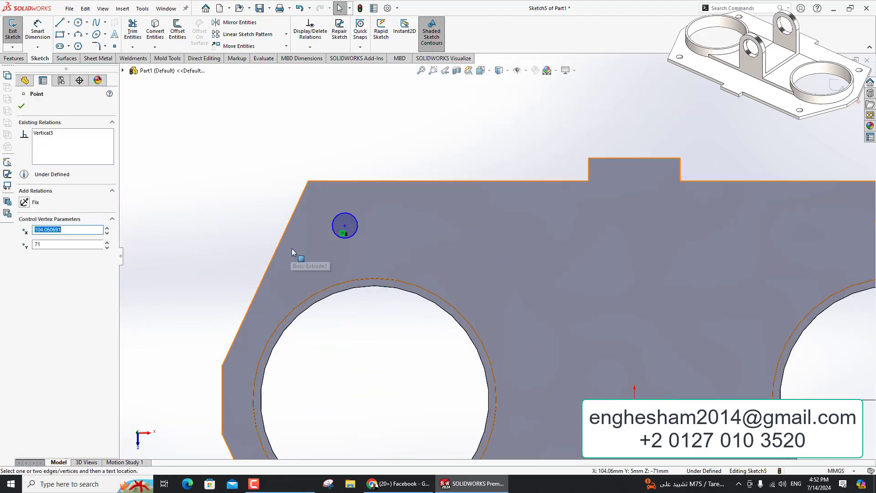
ctrl+click(344, 227)
click(372, 185)
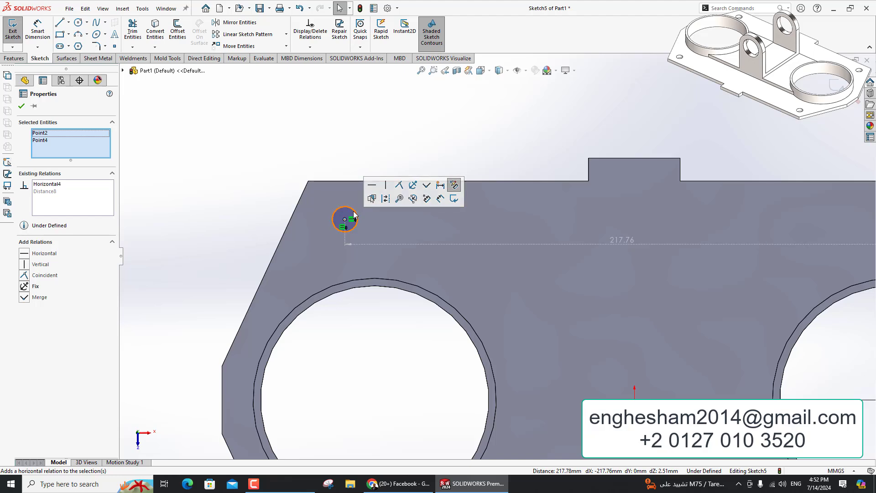
key(Escape)
Align the two left circle centres with a Vertical relation.
click(344, 220)
scroll(355, 249, up, 2)
ctrl+middle_drag(355, 249, 463, 99)
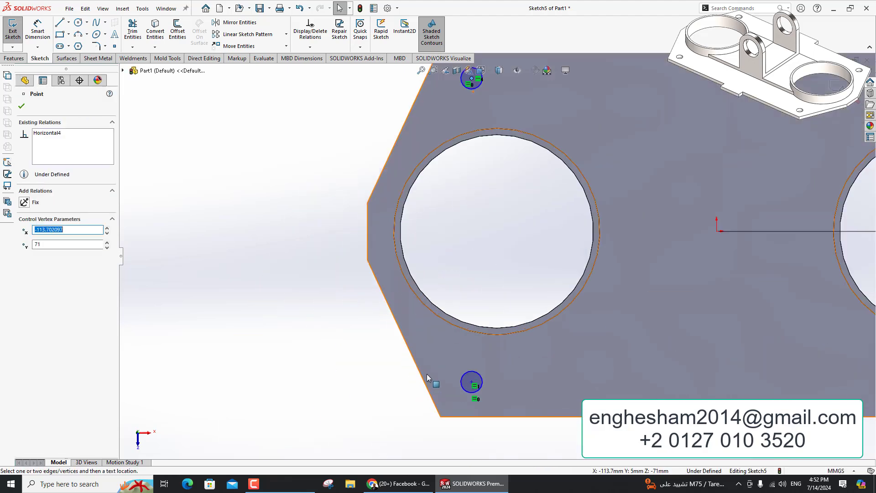
scroll(491, 386, down, 2)
ctrl+click(503, 376)
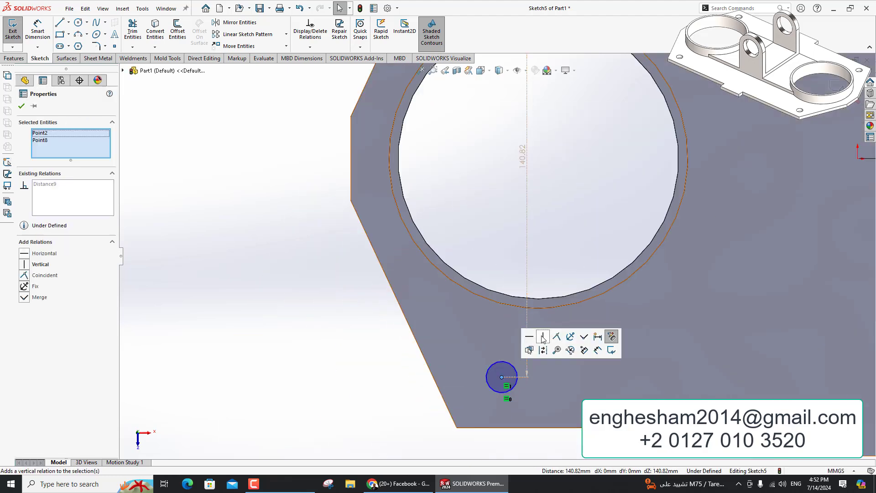
click(544, 340)
scroll(639, 228, up, 3)
scroll(541, 231, down, 3)
scroll(538, 185, down, 2)
key(Escape)
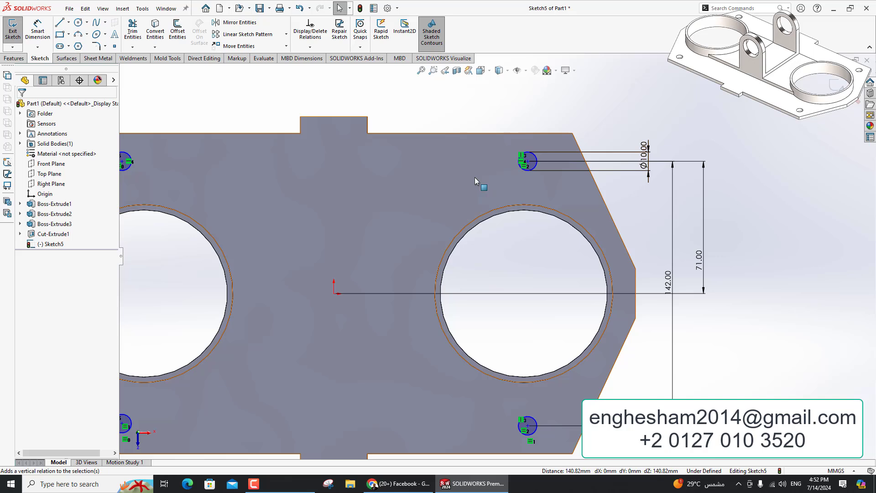
Dimension the upper-right circle 11.10 mm from the plate's corner edge.
click(509, 182)
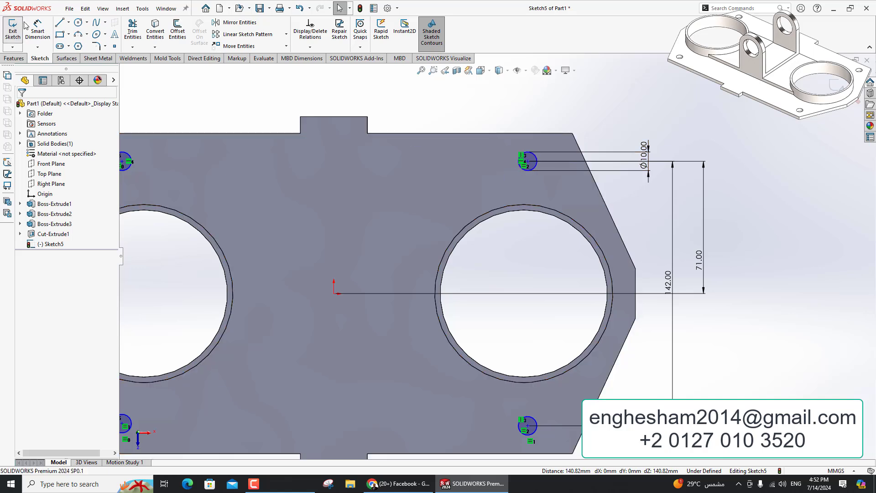
key(d)
click(520, 169)
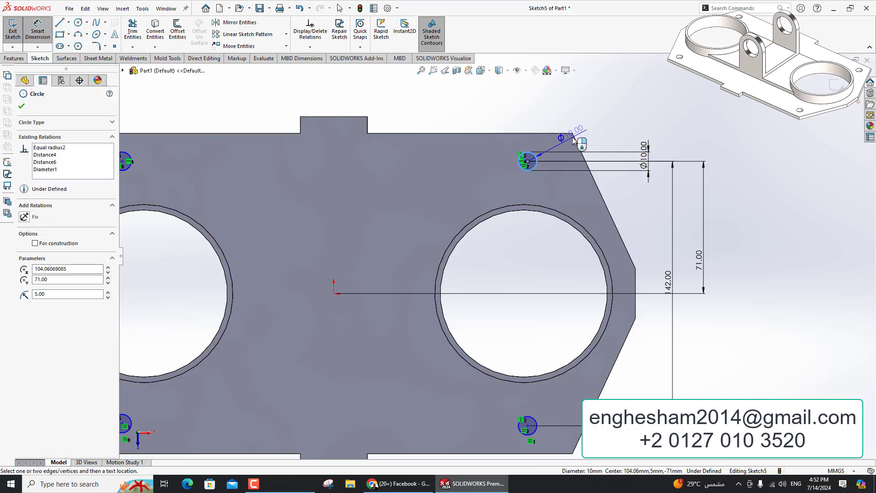
click(573, 134)
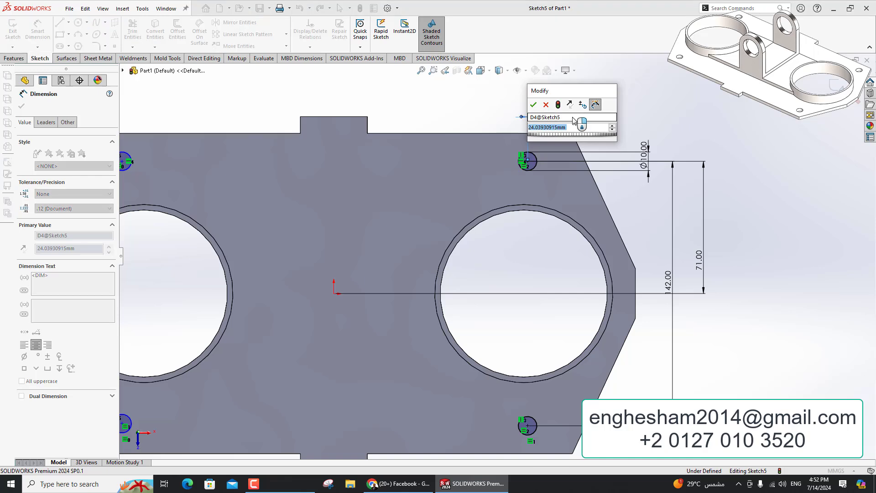
text(11.1)
key(Return)
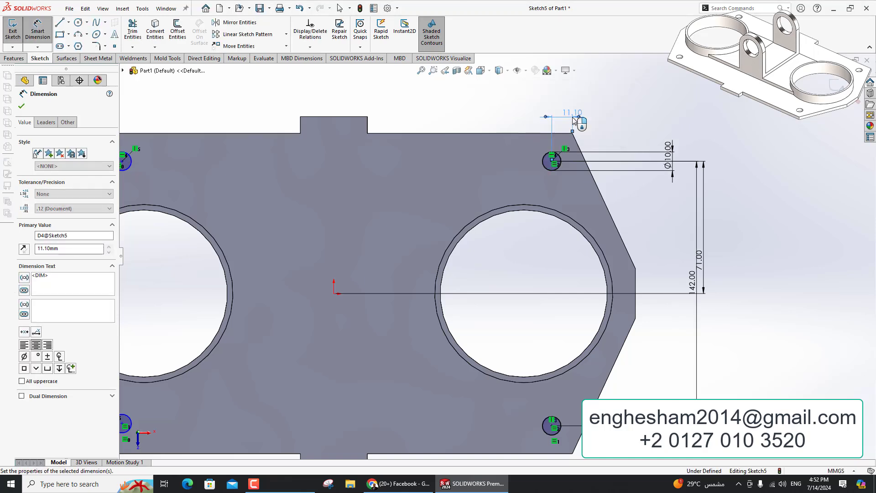
click(479, 98)
Dimension the upper-left circle 11.10 mm from the slanted upper-left edge.
key(f)
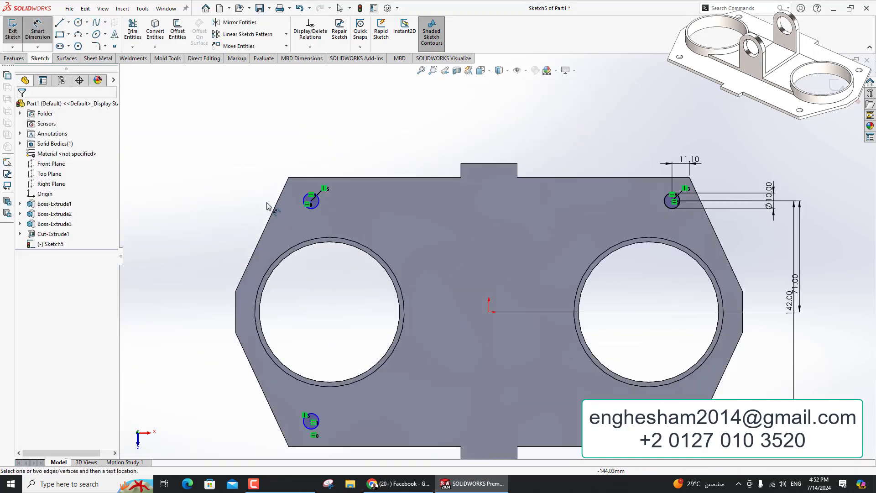
scroll(355, 210, down, 3)
click(355, 209)
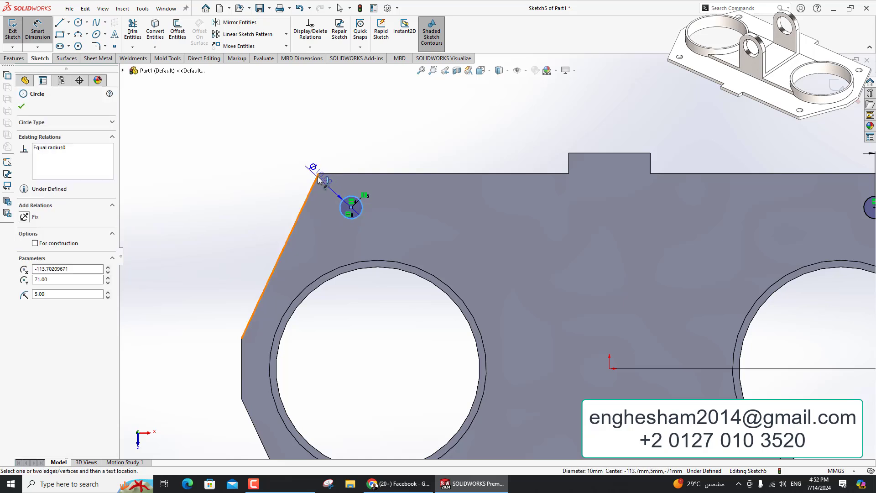
click(320, 174)
click(336, 152)
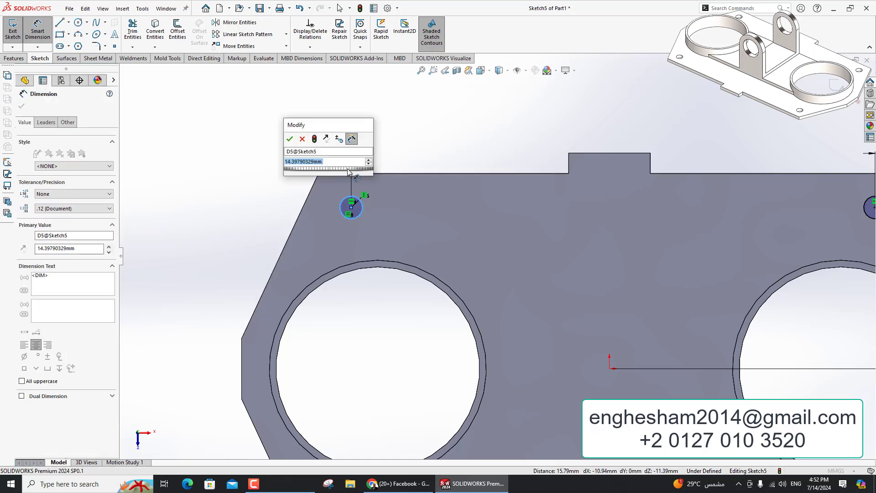
text(11.1)
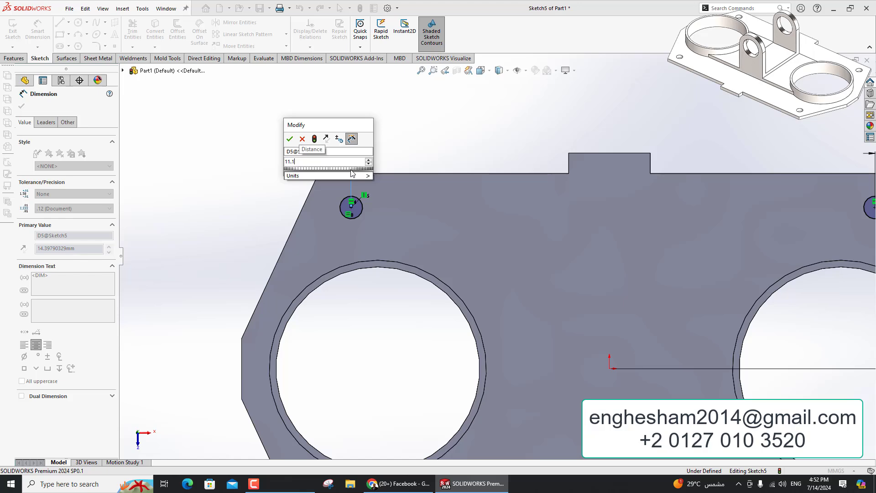
key(Return)
Attempt dimensions on the bottom edge and lower-left circle, then cancel them.
scroll(449, 358, up, 5)
scroll(449, 358, down, 4)
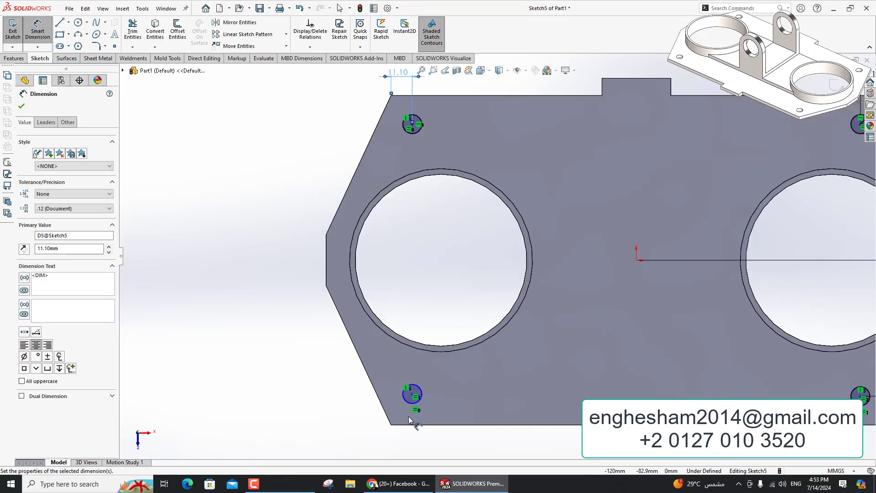
scroll(417, 413, down, 1)
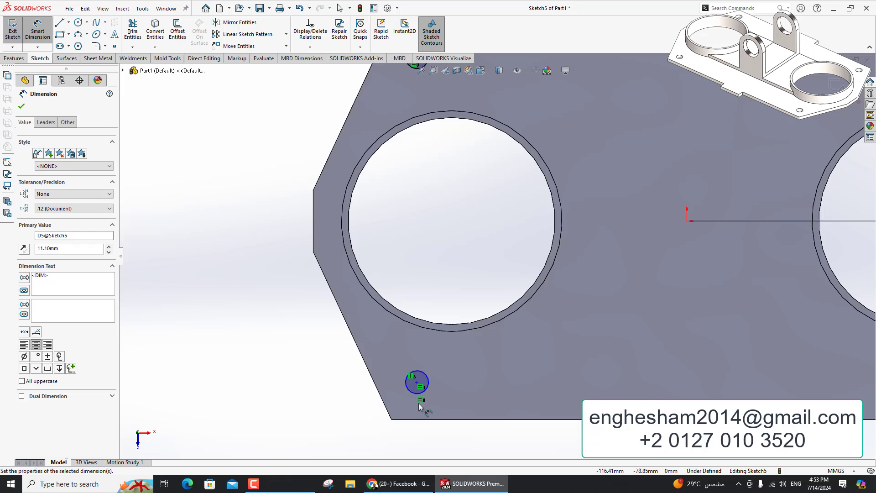
click(401, 419)
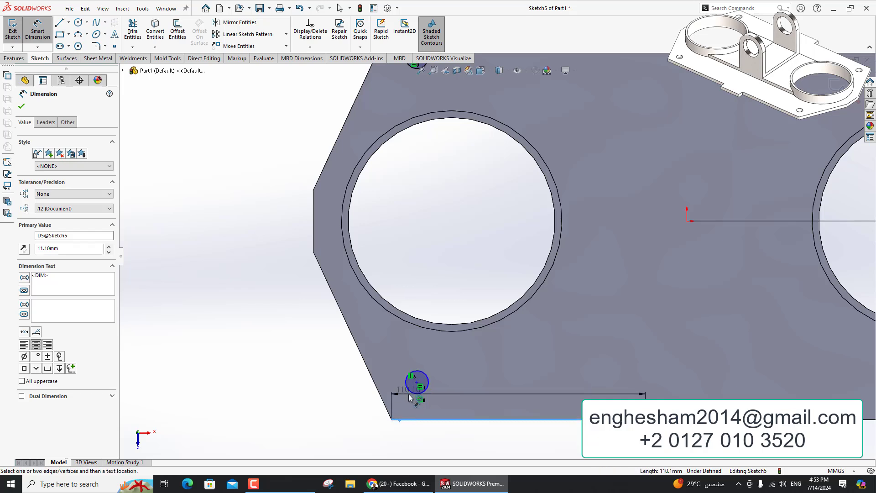
key(Escape)
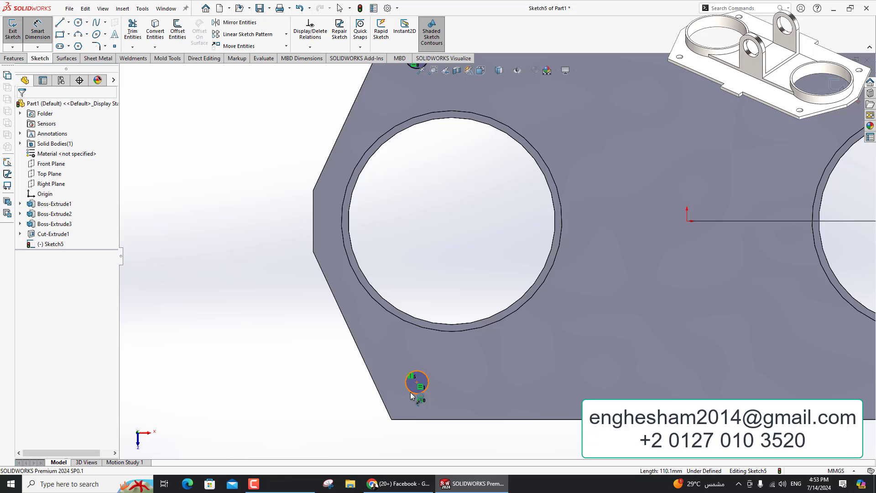
click(417, 382)
scroll(525, 375, up, 4)
scroll(573, 297, down, 3)
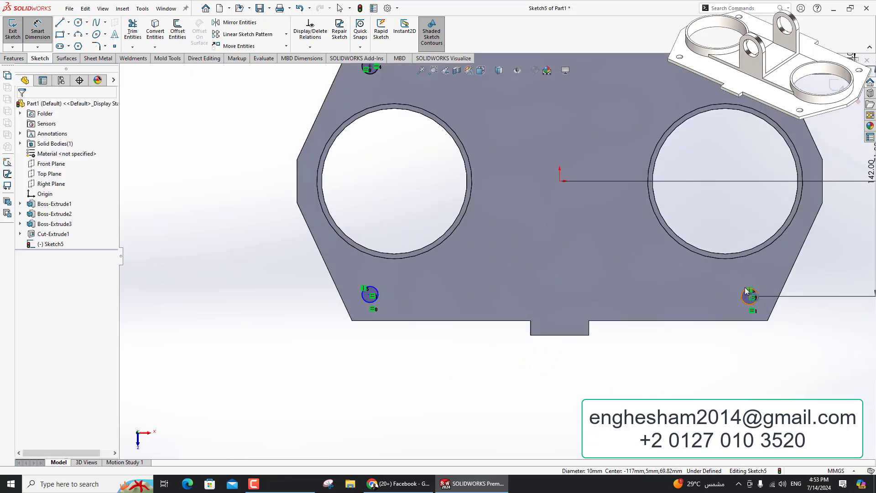
key(Escape)
Align the two lower circle centres horizontally, fully defining the sketch.
scroll(730, 294, down, 3)
click(669, 279)
scroll(662, 274, up, 3)
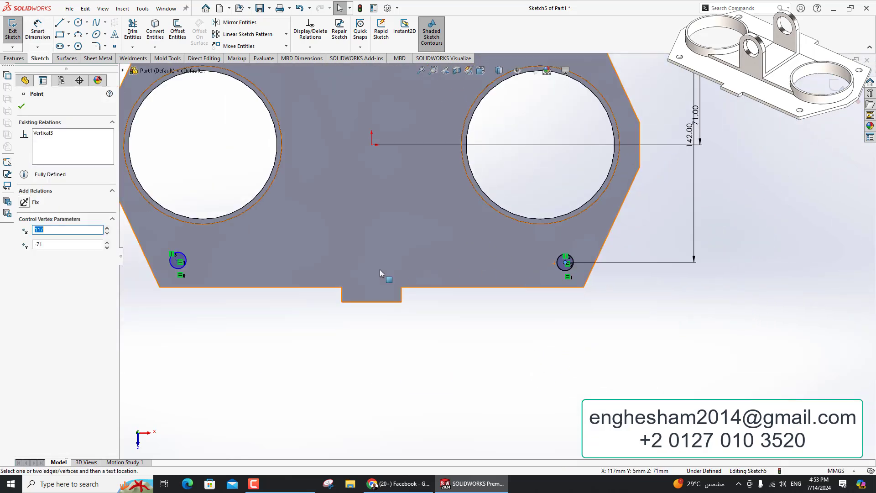
scroll(183, 247, down, 3)
ctrl+click(181, 241)
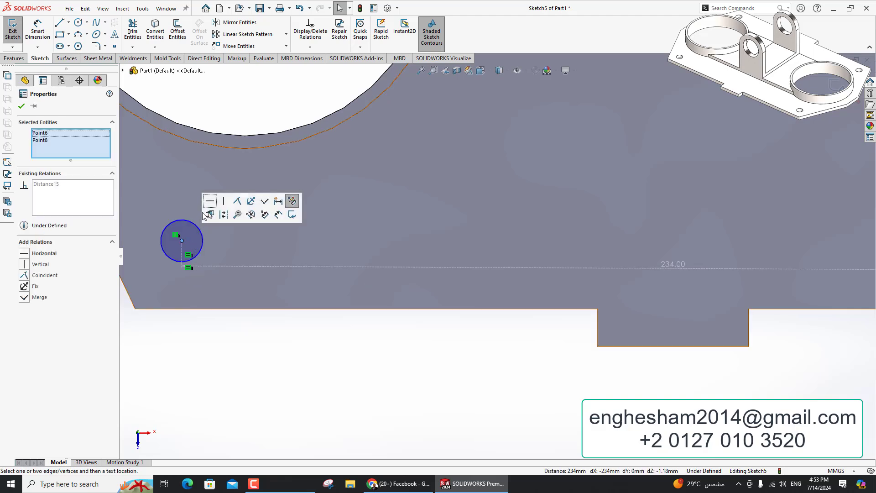
click(210, 218)
click(165, 178)
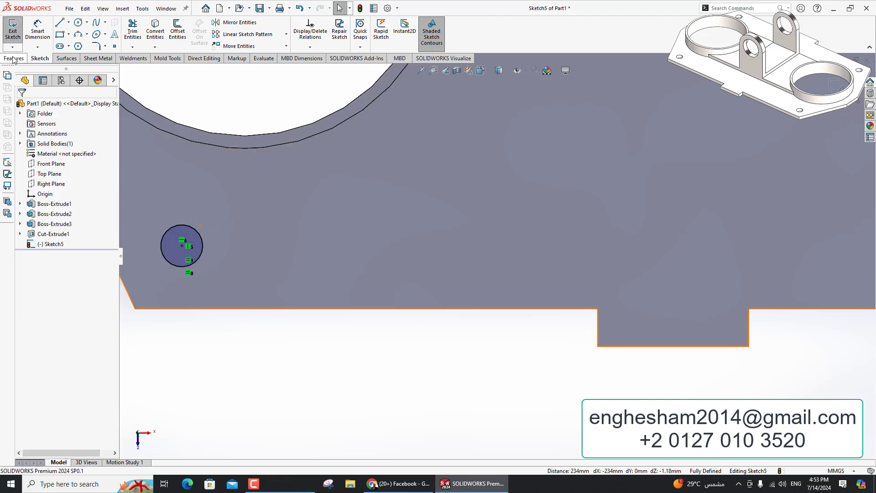
click(14, 58)
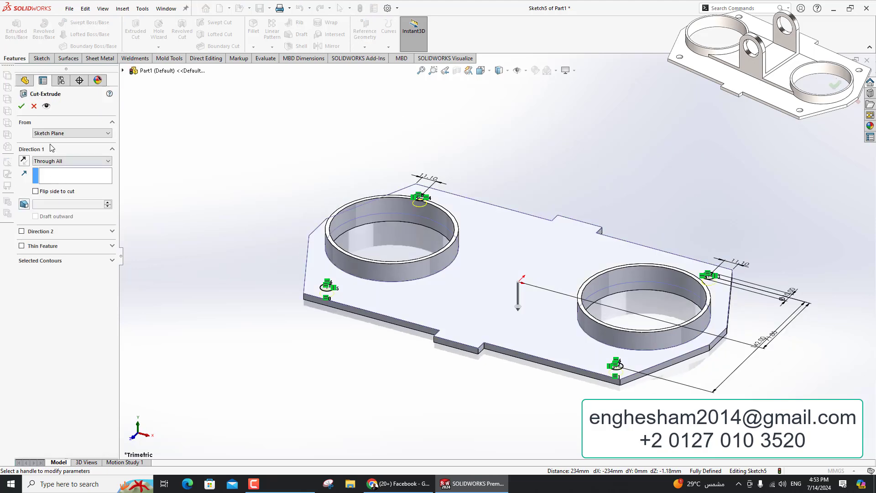
Confirm the Through All cut, creating Cut-Extrude2's four Ø10 holes.
click(22, 106)
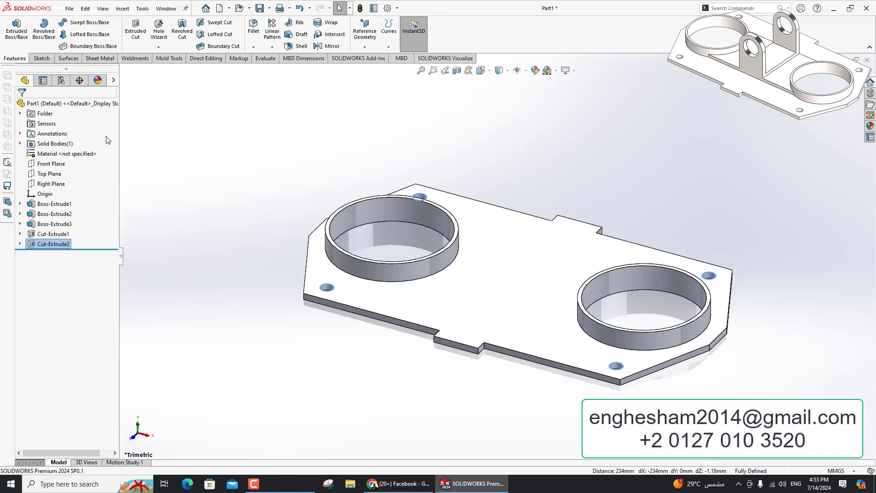
Sketch a rectangle on the top face spanning between the two rings.
click(502, 301)
click(532, 271)
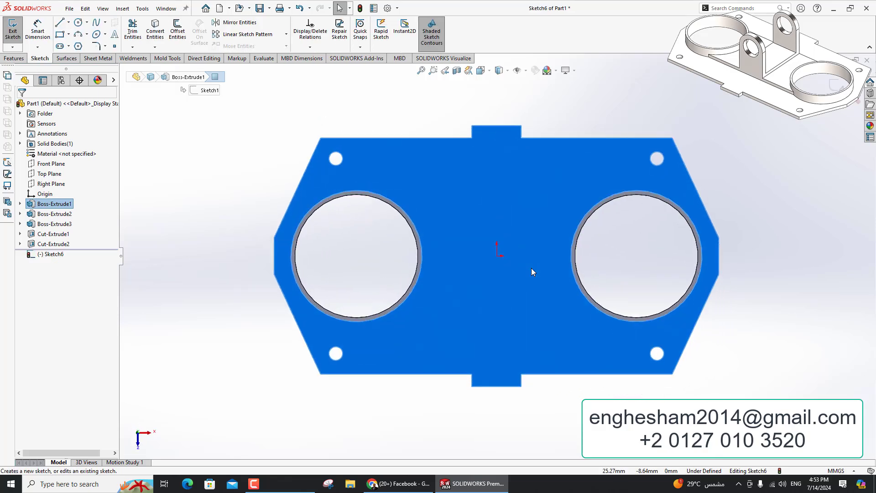
click(60, 33)
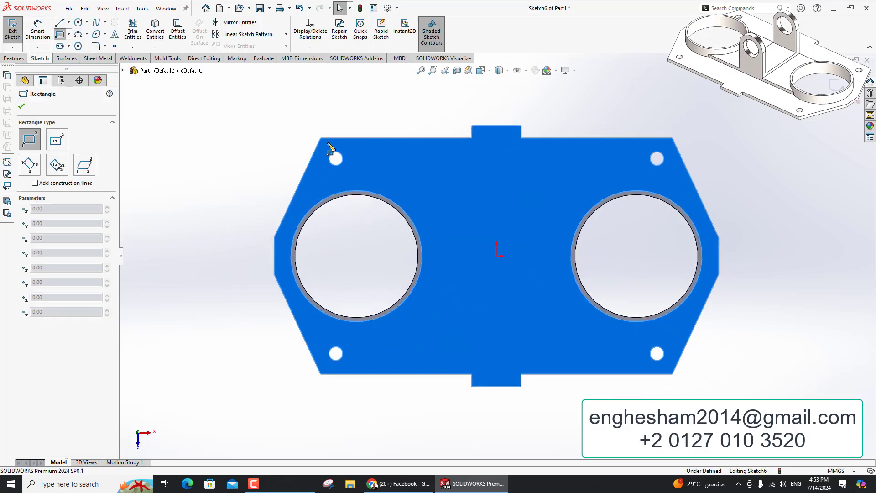
click(383, 207)
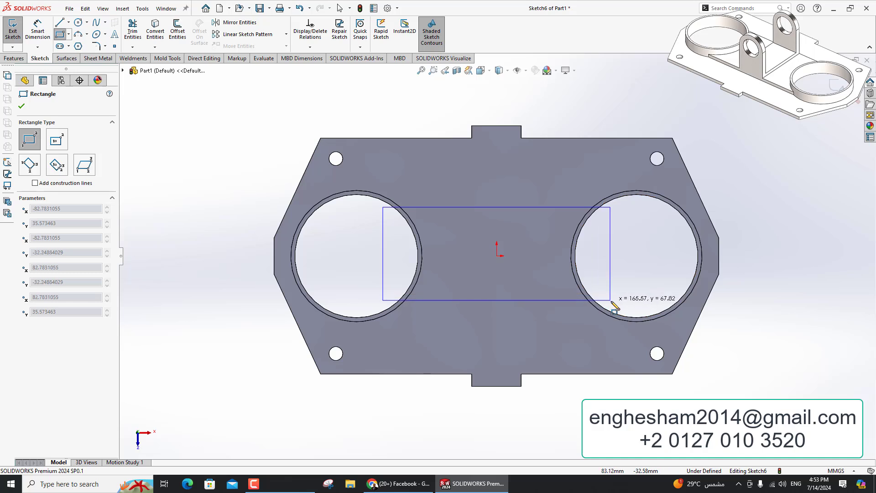
click(614, 302)
key(Escape)
key(Escape)
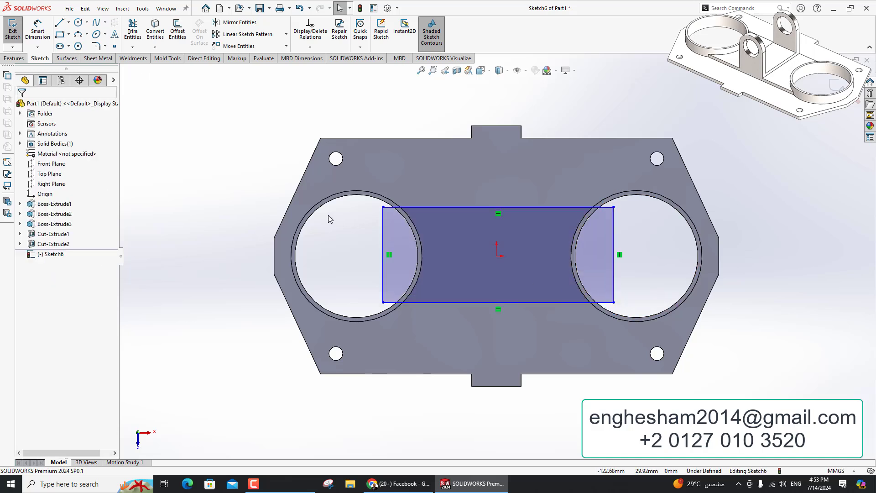
Dimension the rectangle 88 mm tall with its top edge 44 mm from the origin.
click(38, 40)
click(384, 280)
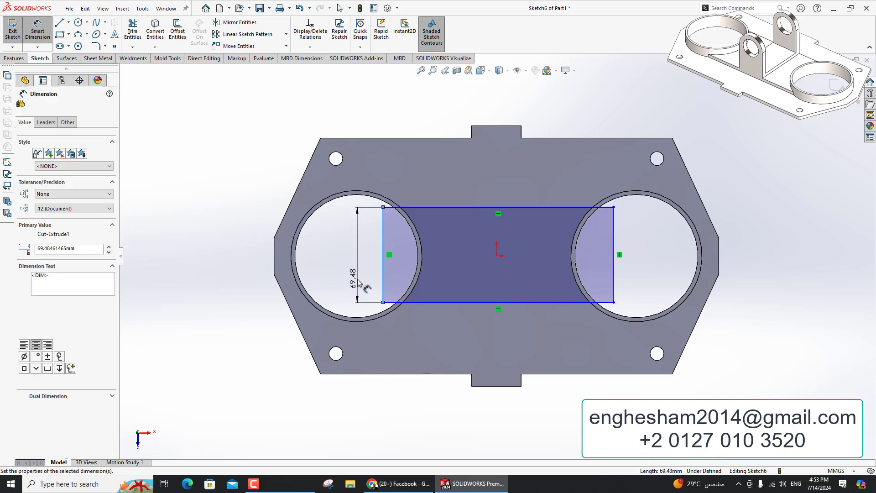
click(357, 282)
text(88)
key(Return)
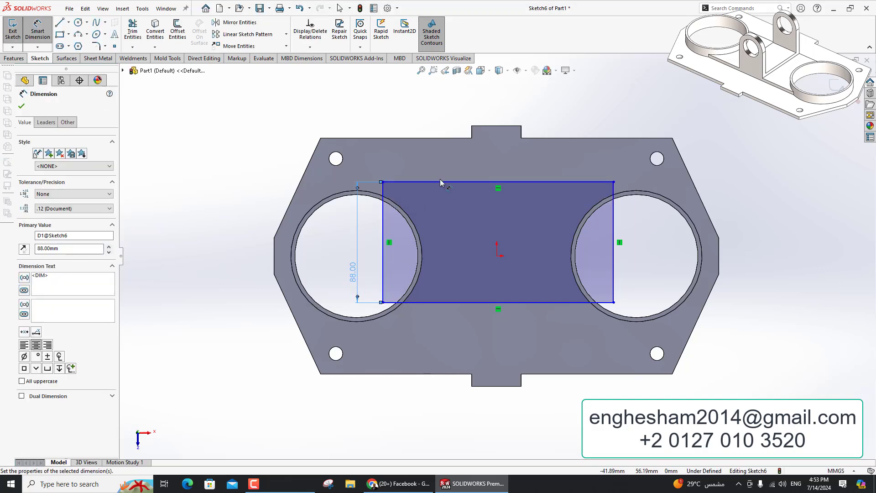
click(447, 182)
click(485, 261)
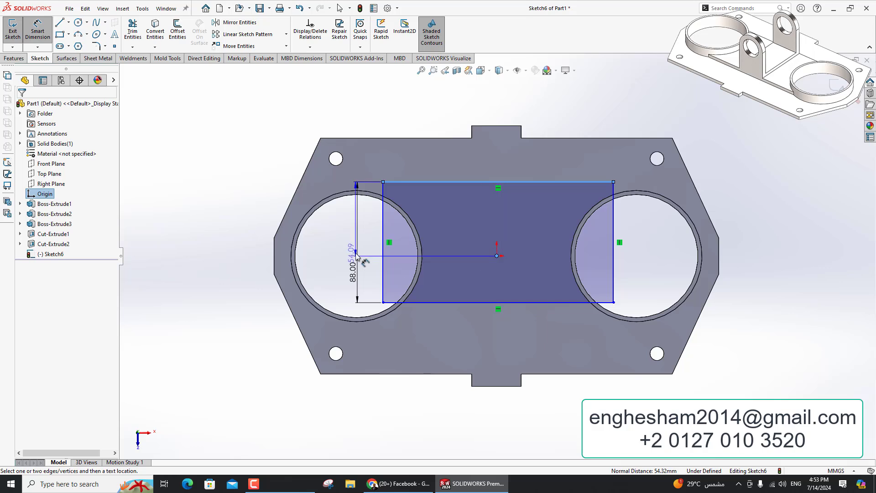
click(349, 246)
text(44)
key(Return)
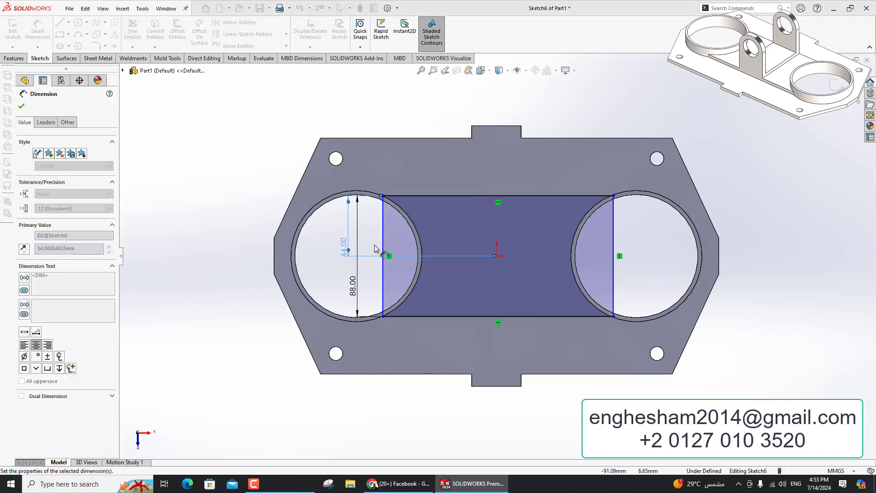
key(Escape)
Convert both ring circular edges into the sketch.
click(373, 195)
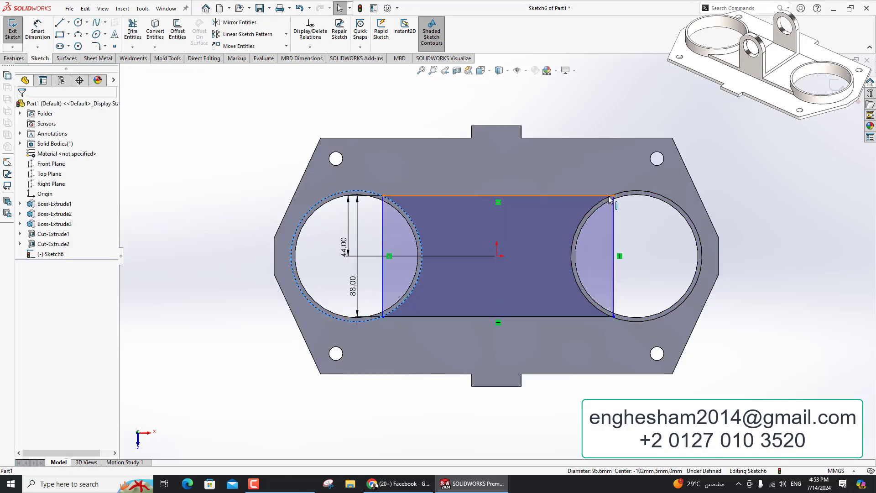
ctrl+click(632, 190)
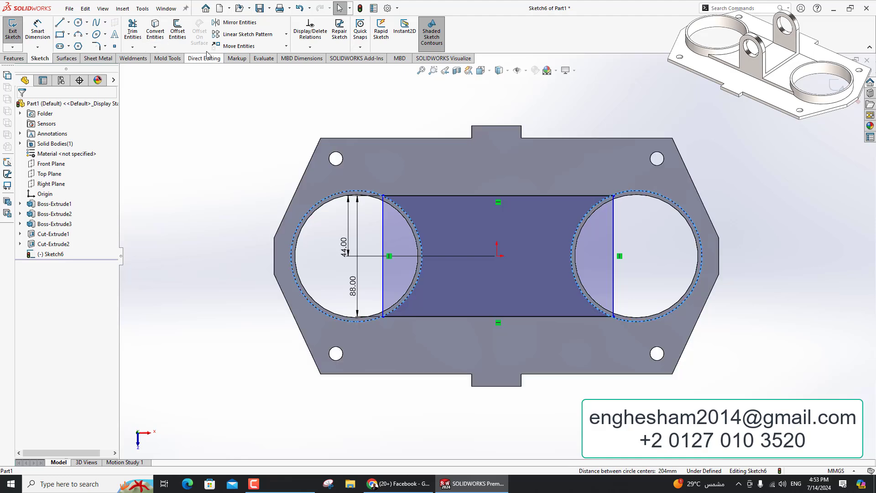
click(163, 37)
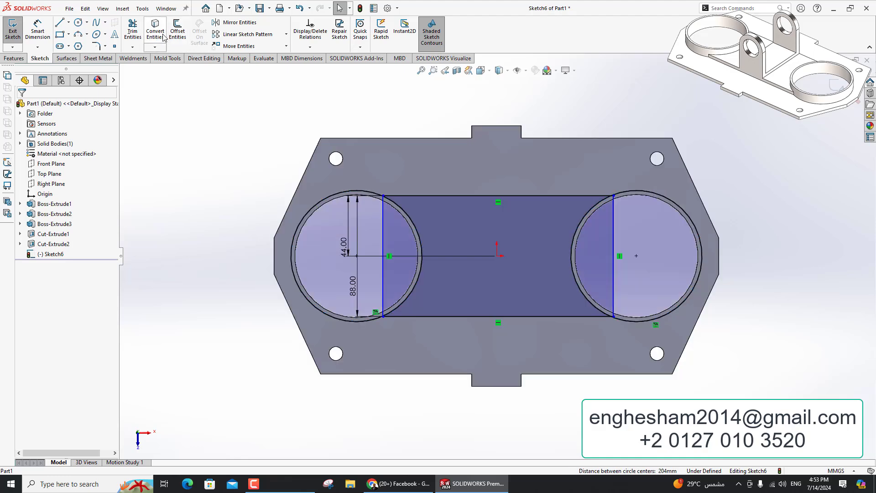
click(14, 57)
click(14, 31)
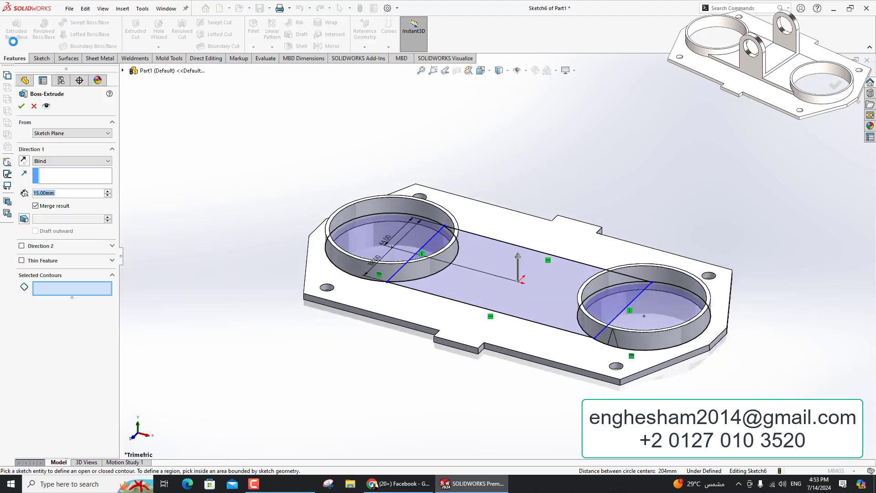
Extrude the rectangular region between the rings 5 mm as Boss-Extrude4.
click(456, 296)
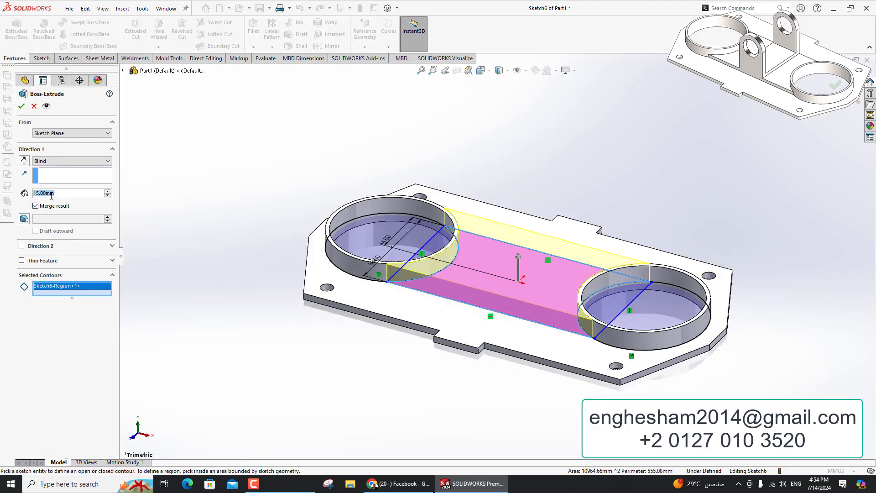
text(5)
key(Return)
click(21, 107)
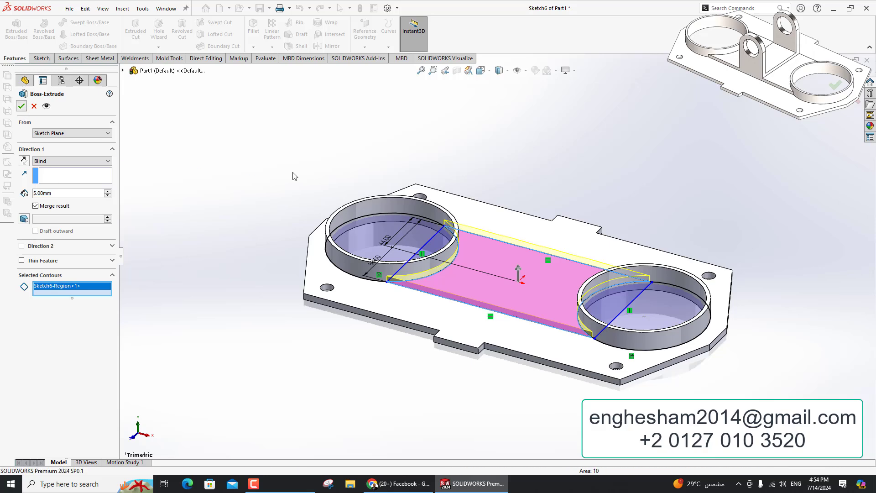
scroll(548, 269, down, 2)
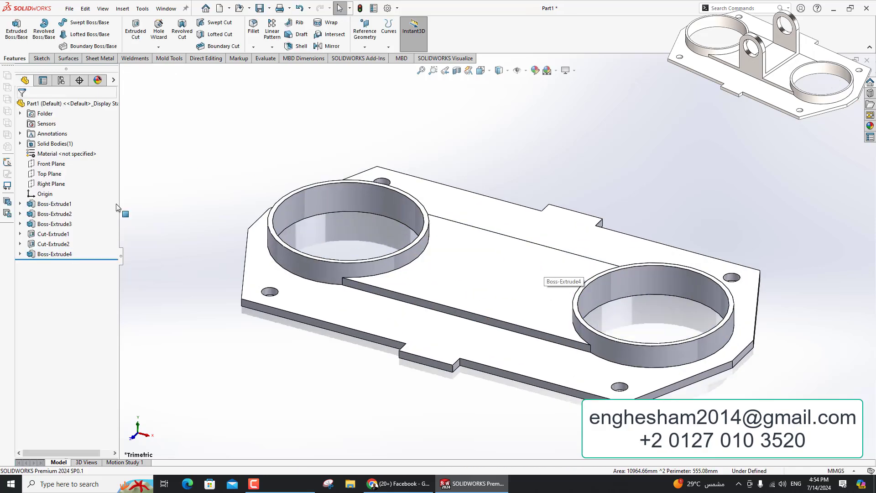
Start a new sketch on the Right Plane using the Midpoint Line tool.
click(58, 185)
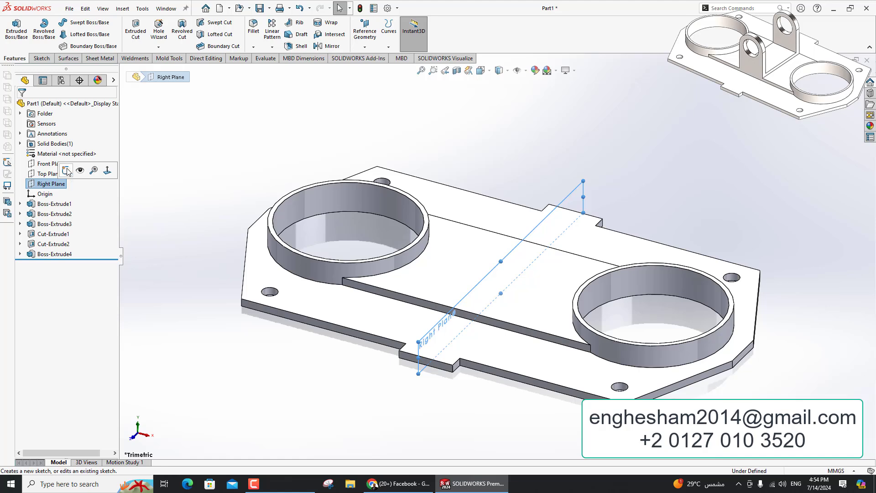
click(66, 170)
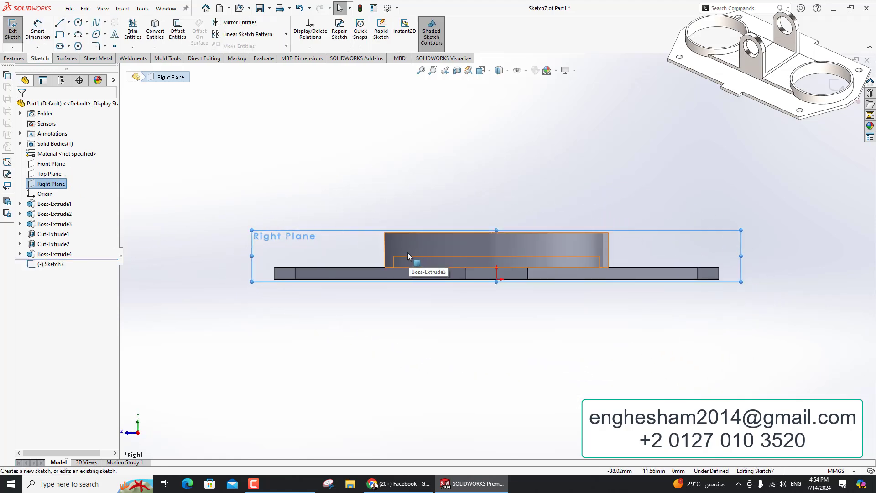
click(68, 23)
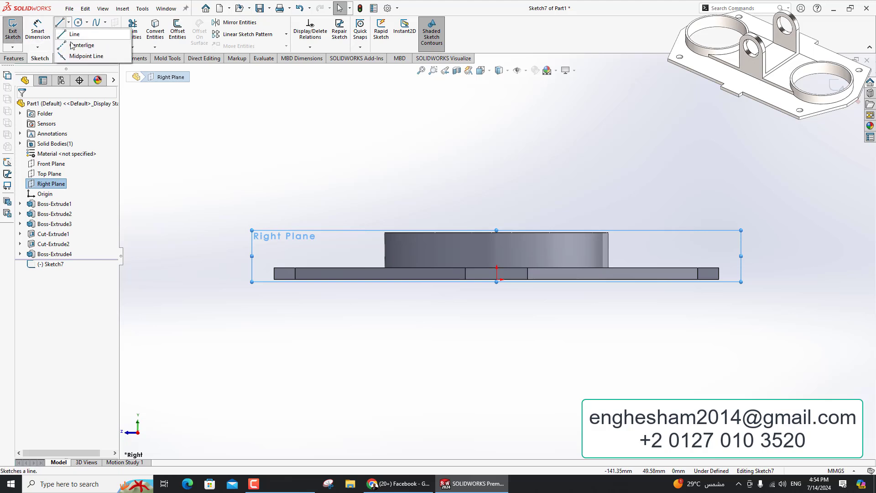
click(78, 57)
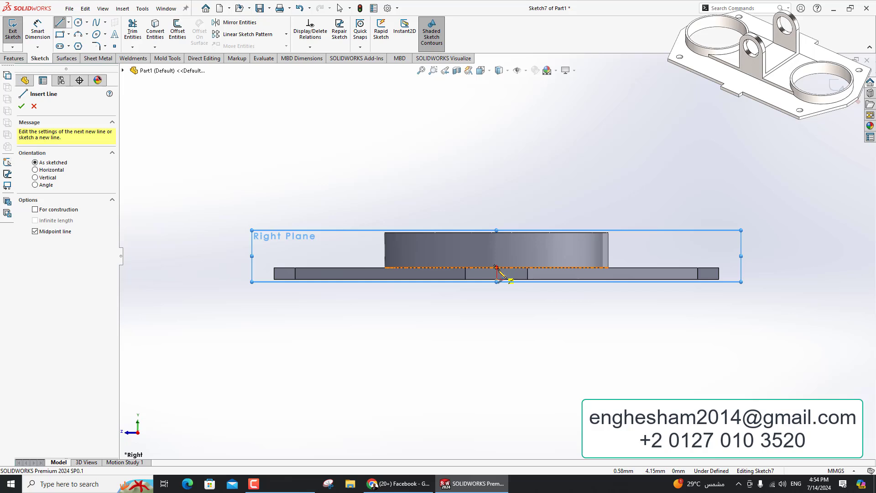
Draw the closed U-shaped lug profile with two legs and a notch above the base.
click(497, 267)
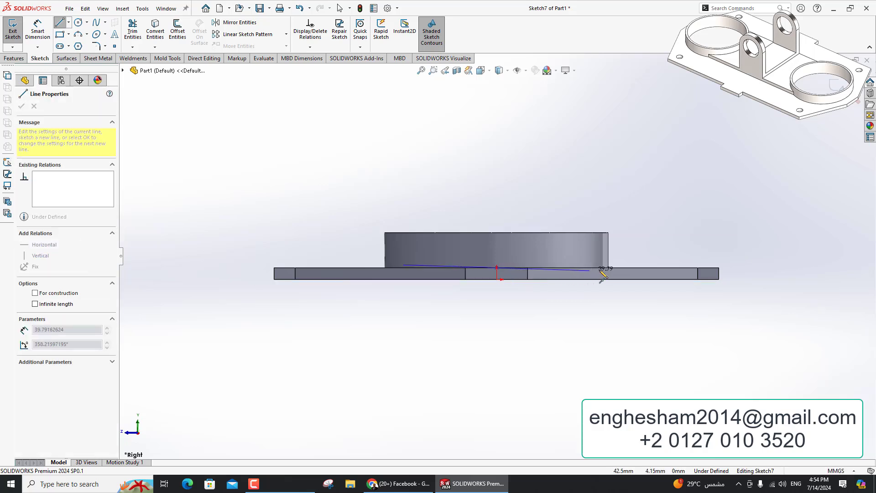
click(608, 268)
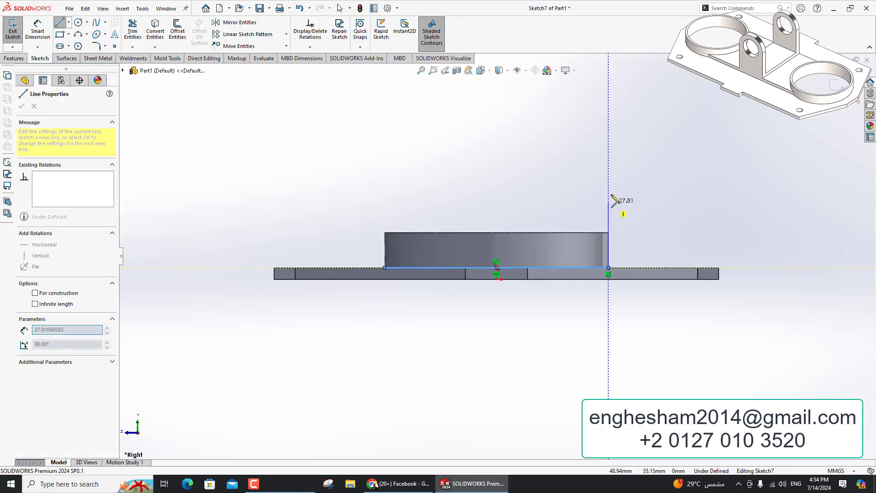
click(608, 159)
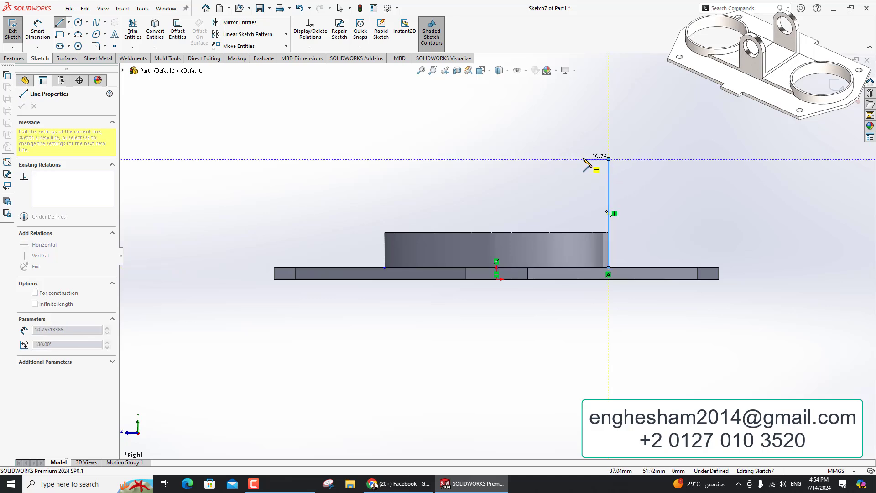
click(583, 158)
click(584, 210)
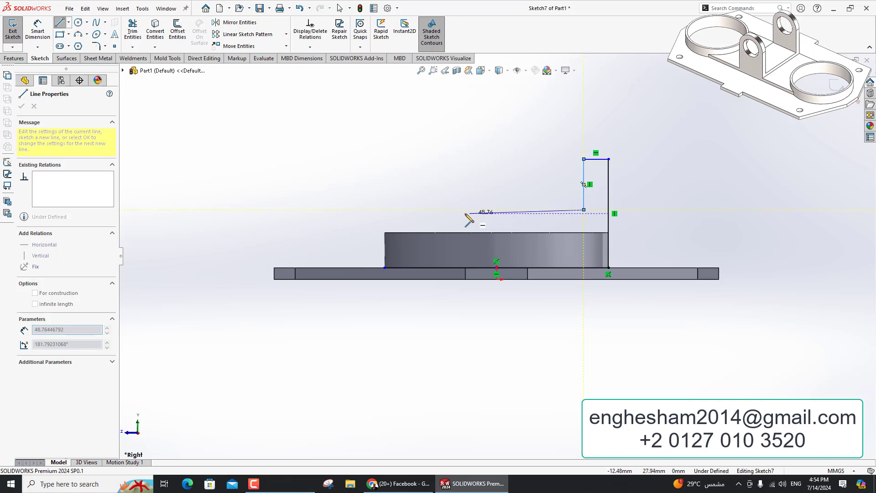
click(446, 210)
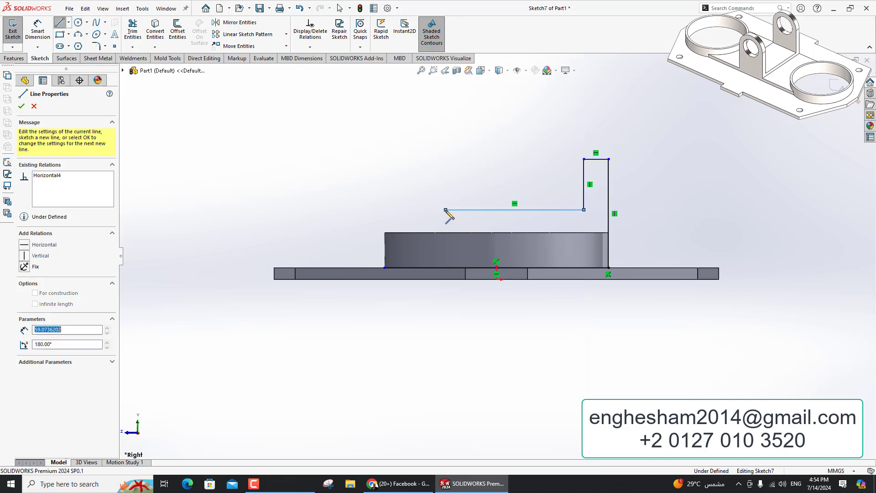
click(446, 159)
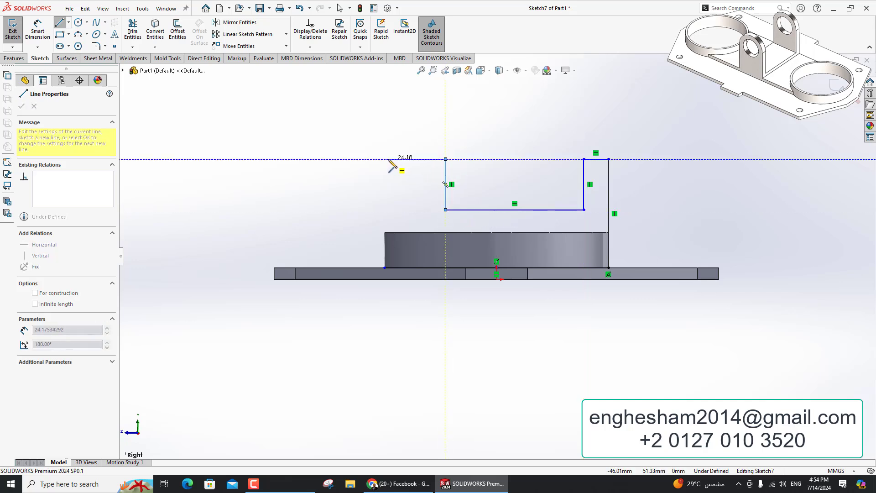
click(384, 159)
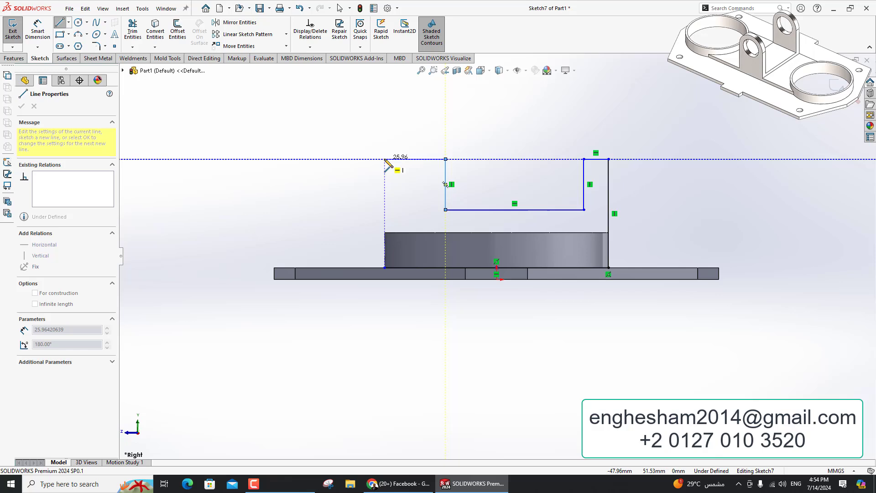
click(386, 268)
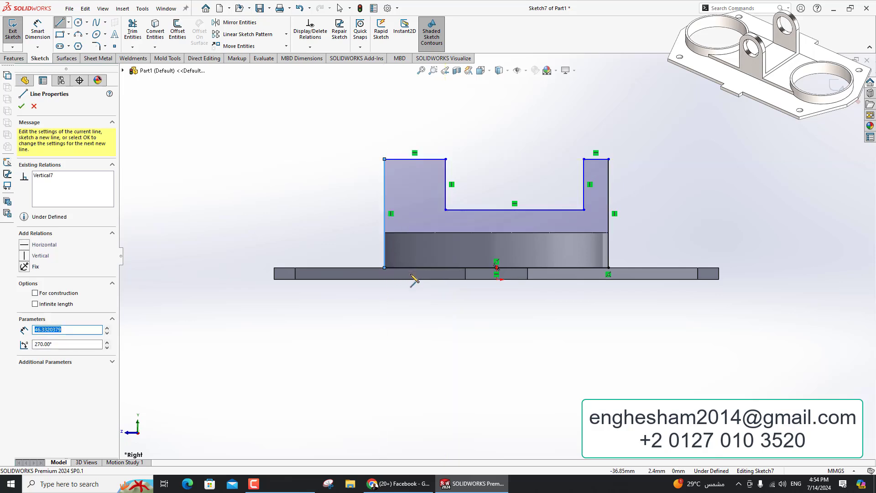
click(45, 43)
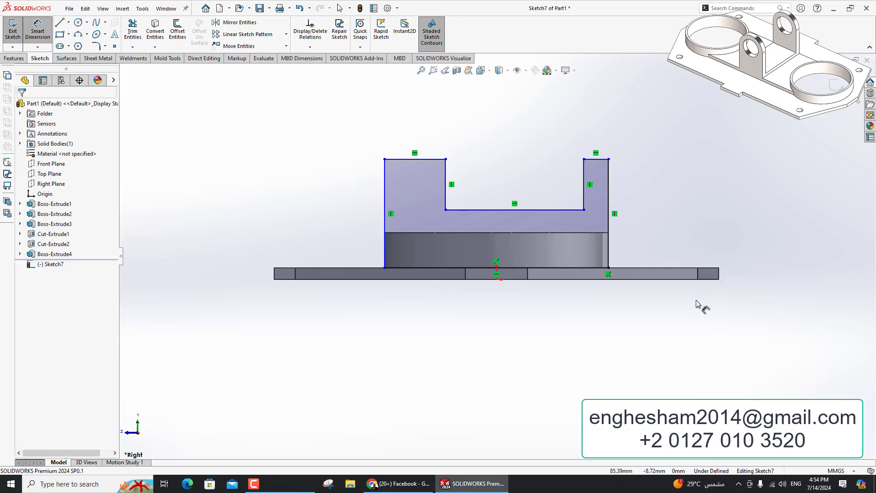
Dimension the lug height from the base to the leg top as 55+22.5 (77.50 mm).
click(623, 279)
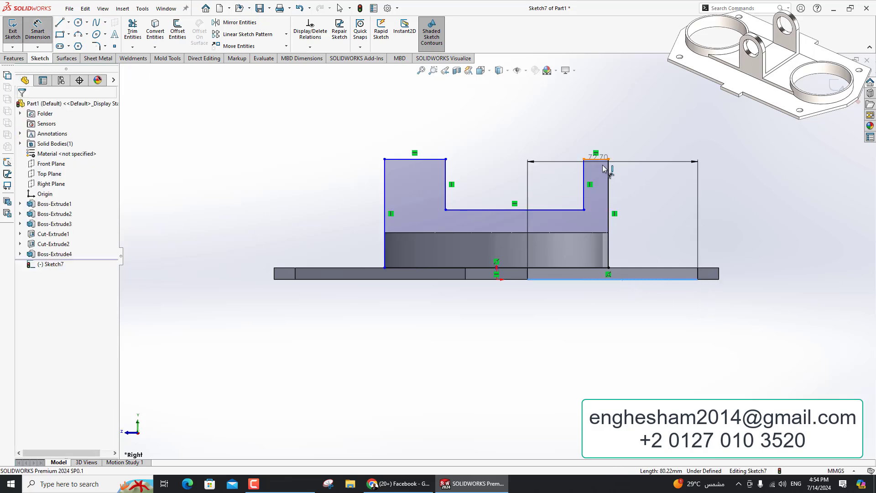
click(600, 159)
click(648, 214)
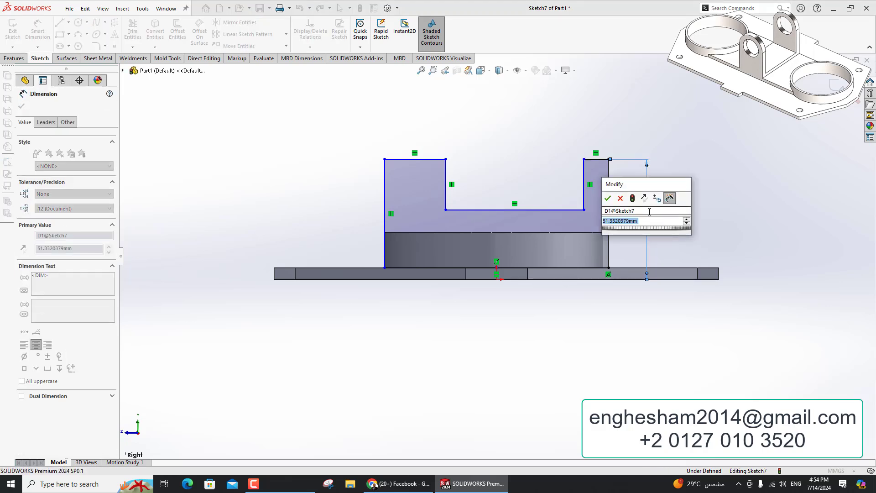
text(55+22.5)
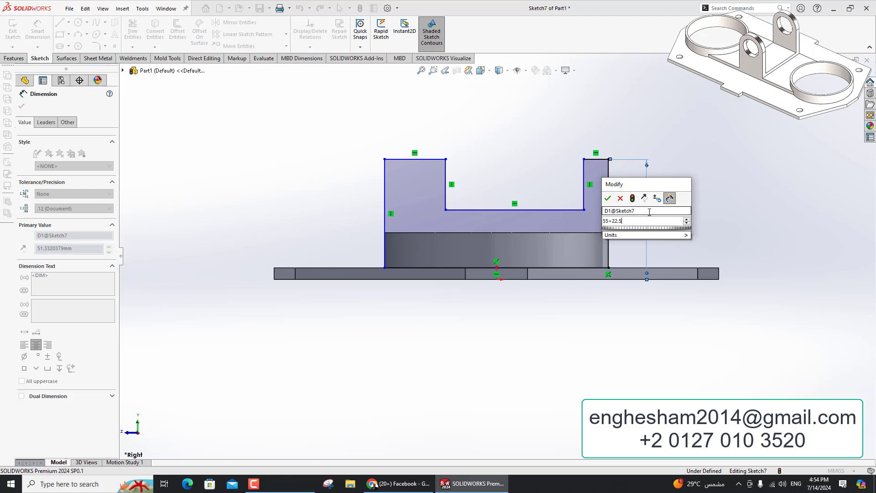
key(Return)
key(Escape)
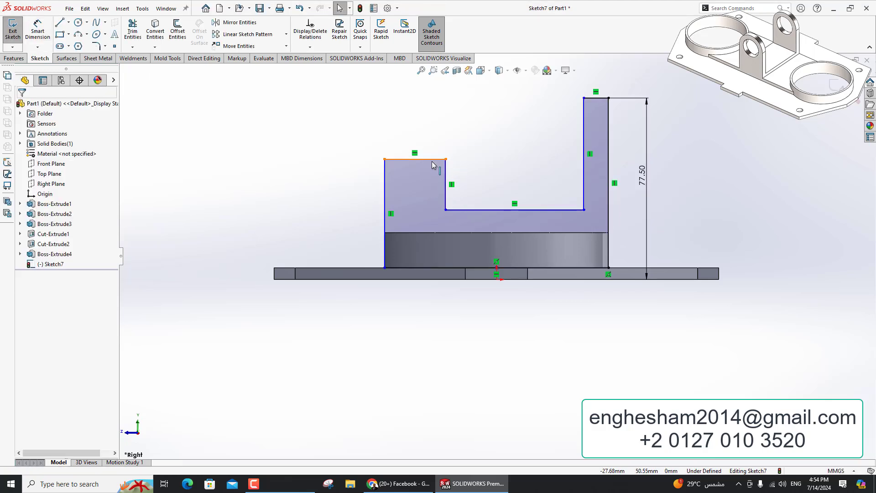
Make the left and right leg top lines collinear.
click(432, 162)
ctrl+click(597, 98)
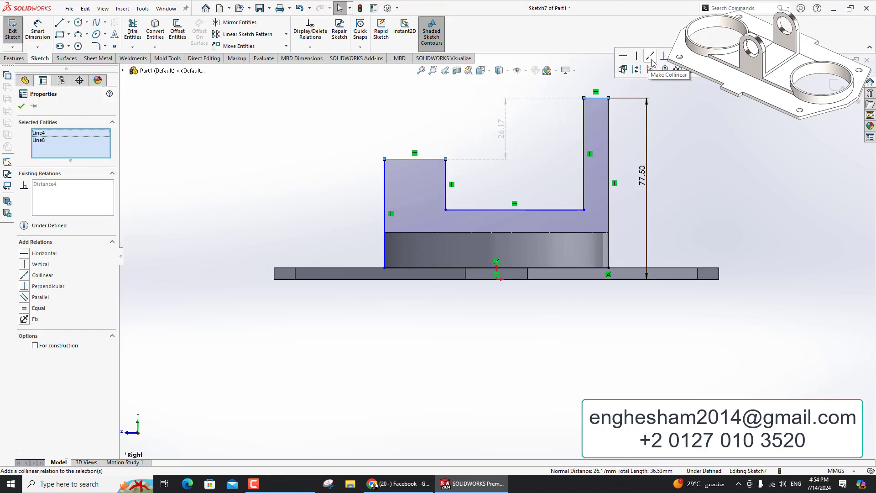
click(650, 57)
click(461, 124)
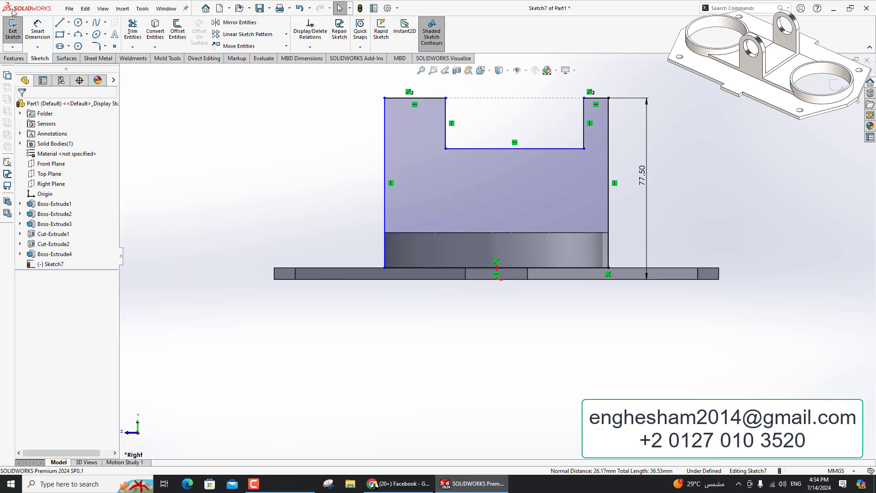
Dimension both upright top widths at 11.20 mm.
click(40, 33)
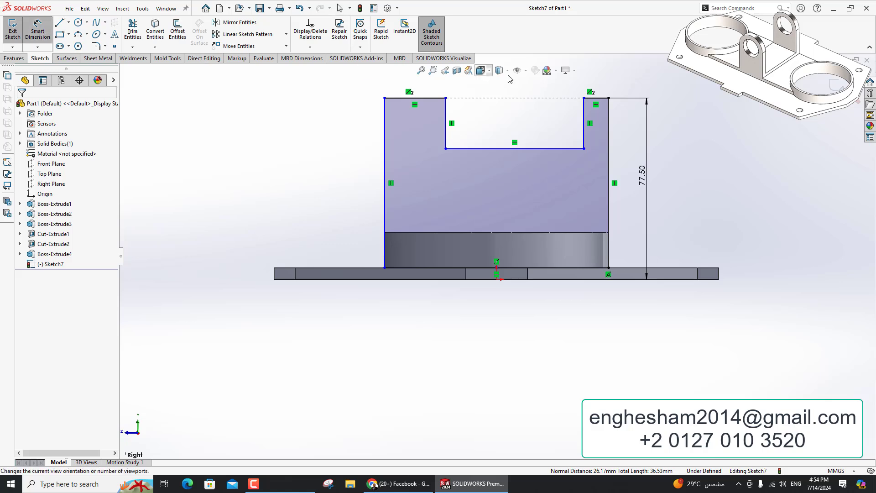
click(606, 103)
click(623, 120)
text(11.)
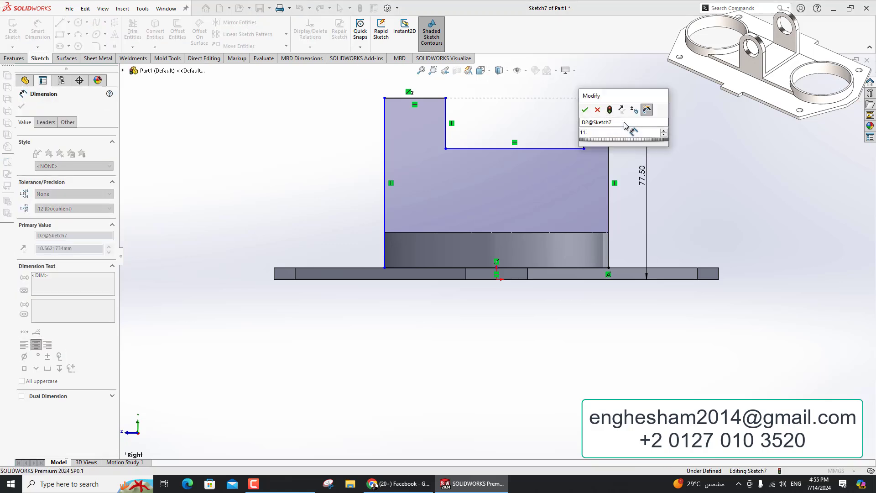
text(2)
key(Return)
click(413, 98)
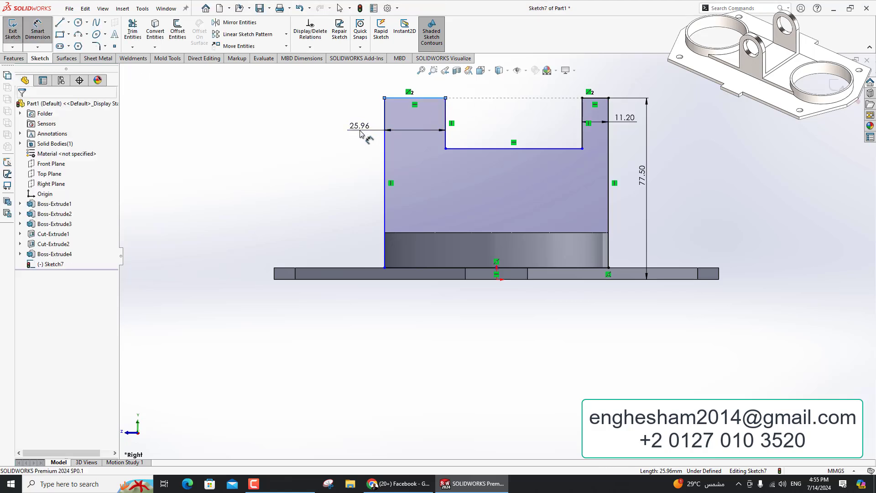
click(360, 132)
key(Return)
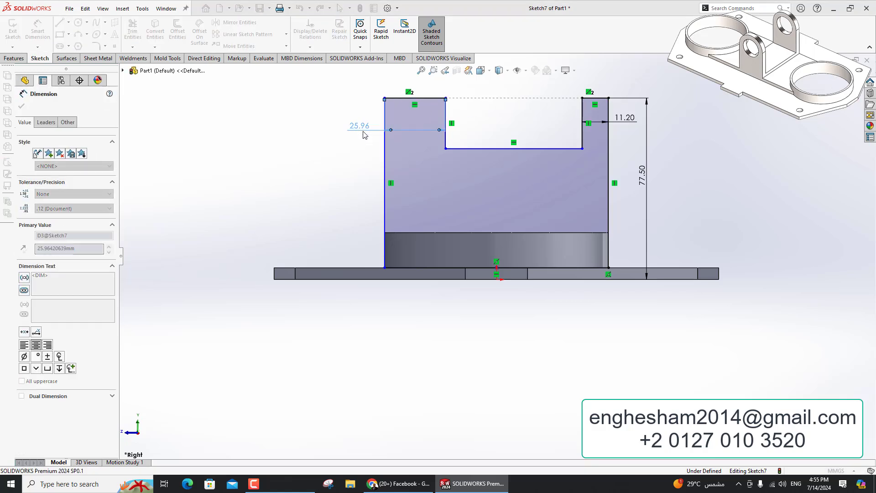
key(Return)
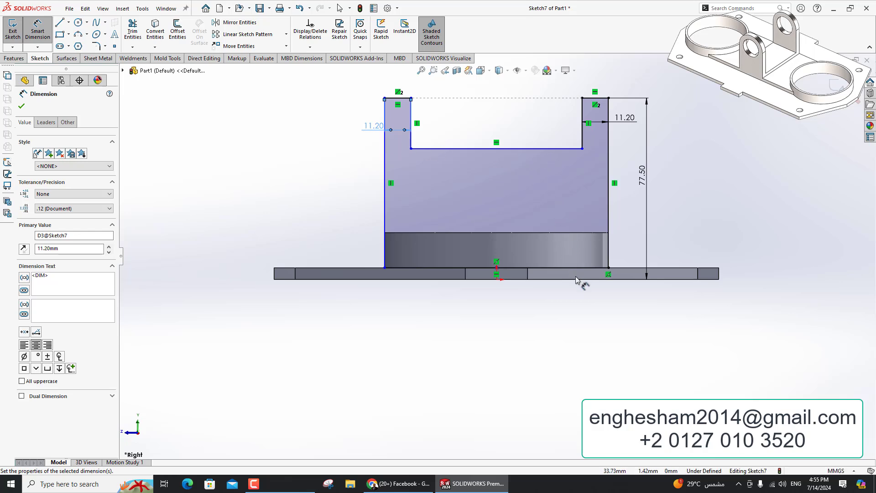
Dimension the bottom bar thickness at 10 mm, then change it to 15 mm.
click(562, 149)
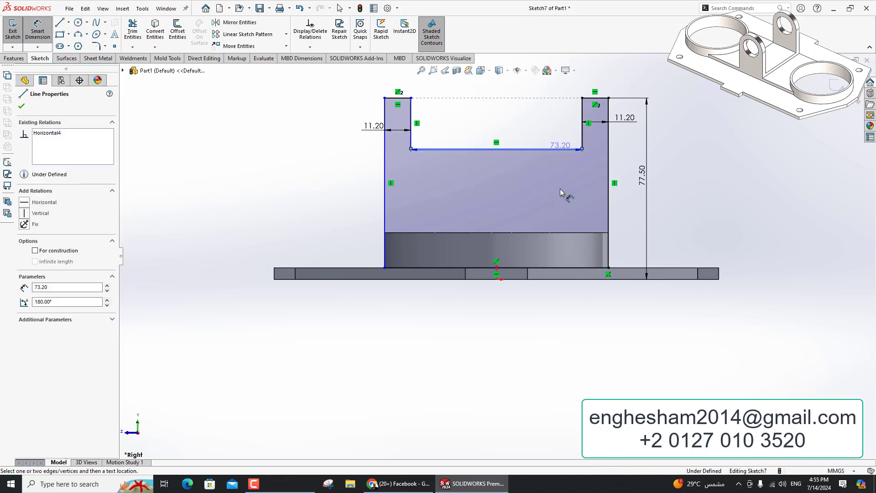
click(597, 279)
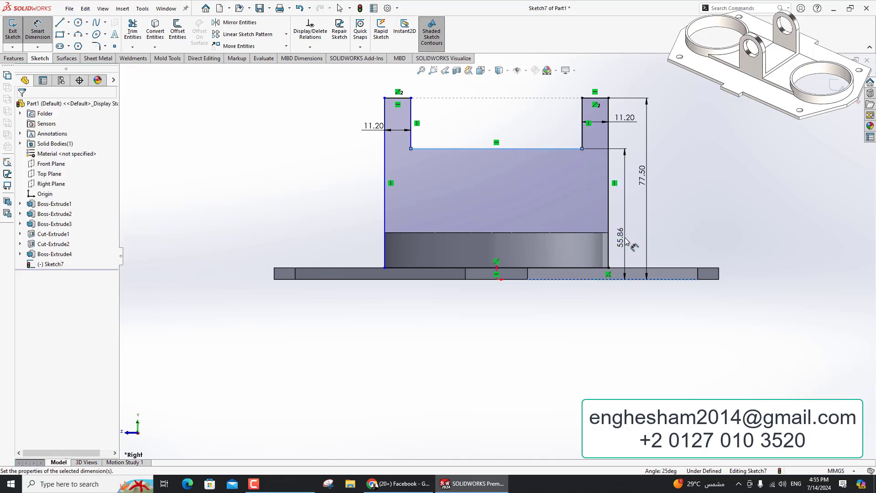
click(626, 240)
text(10)
key(Return)
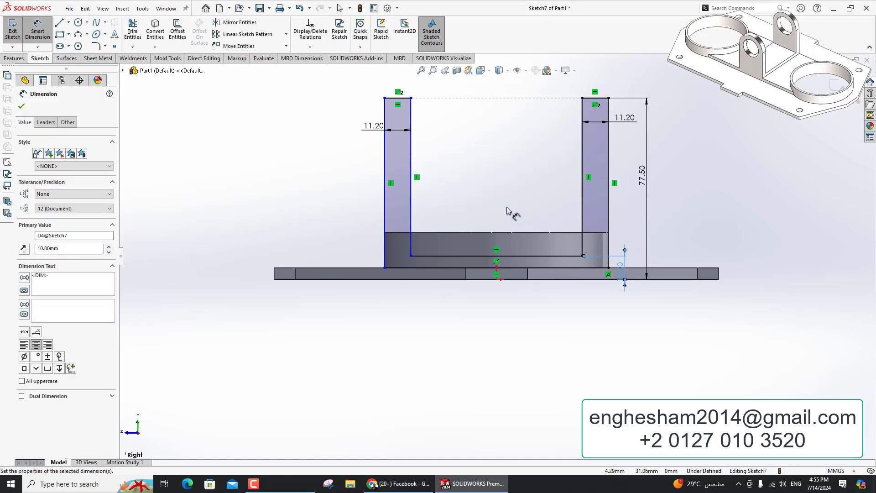
middle_drag(506, 210, 550, 236)
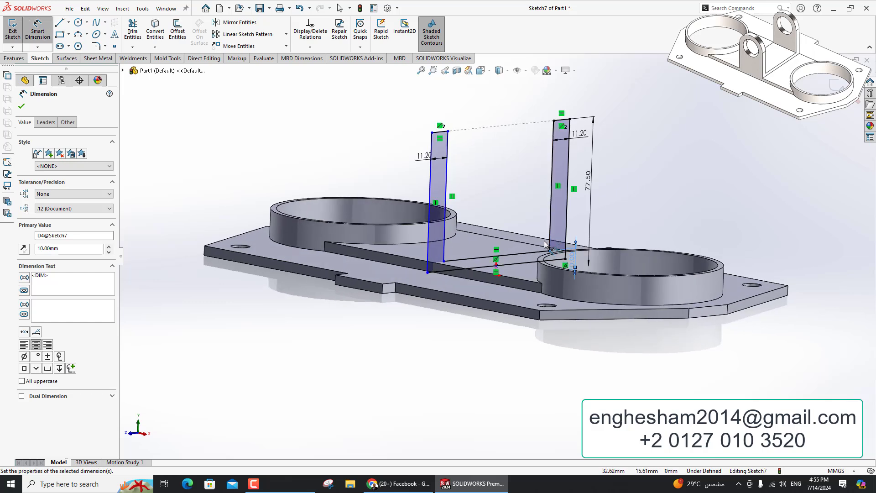
double_click(574, 258)
text(15)
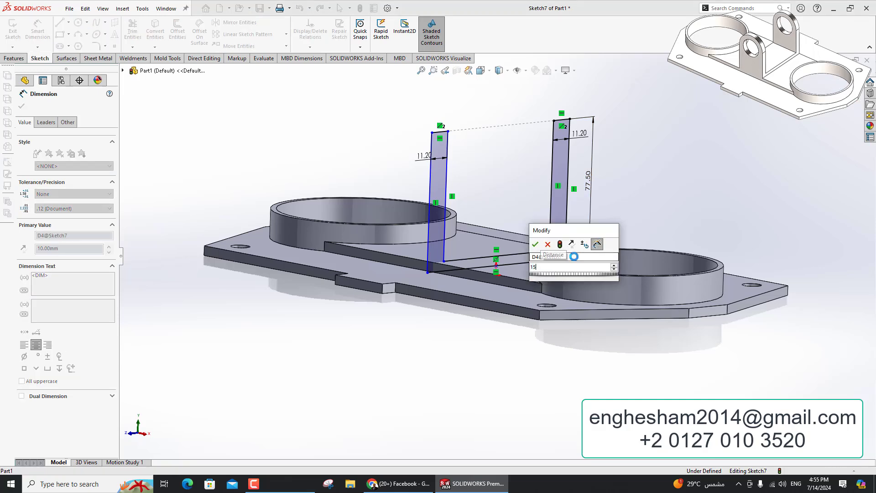
key(Return)
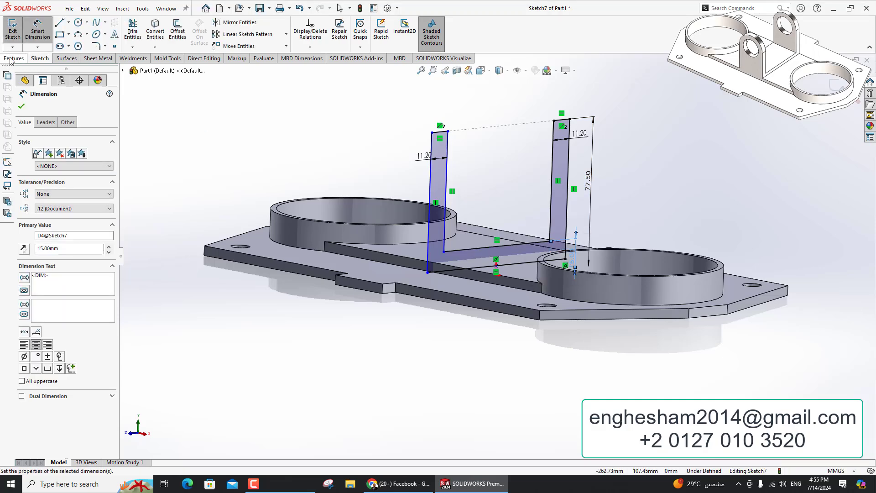
Extrude the U-shaped sketch as a Mid Plane boss, 45 mm deep.
click(13, 58)
click(11, 37)
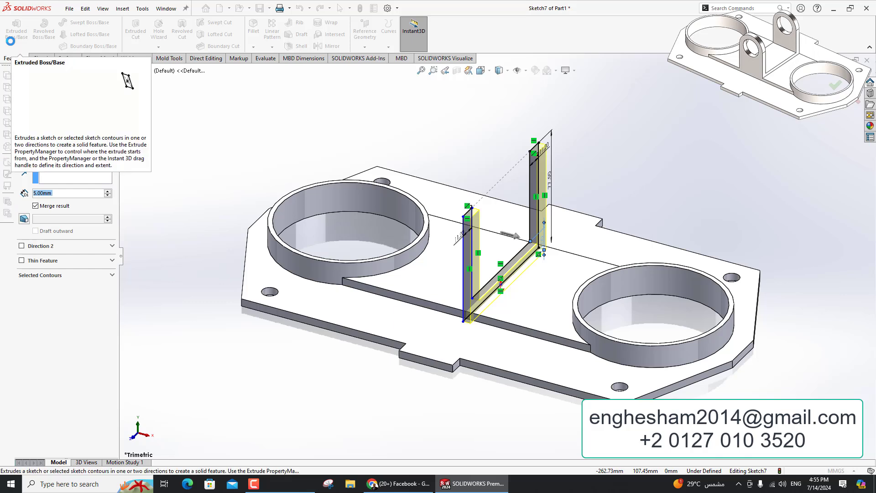
click(55, 164)
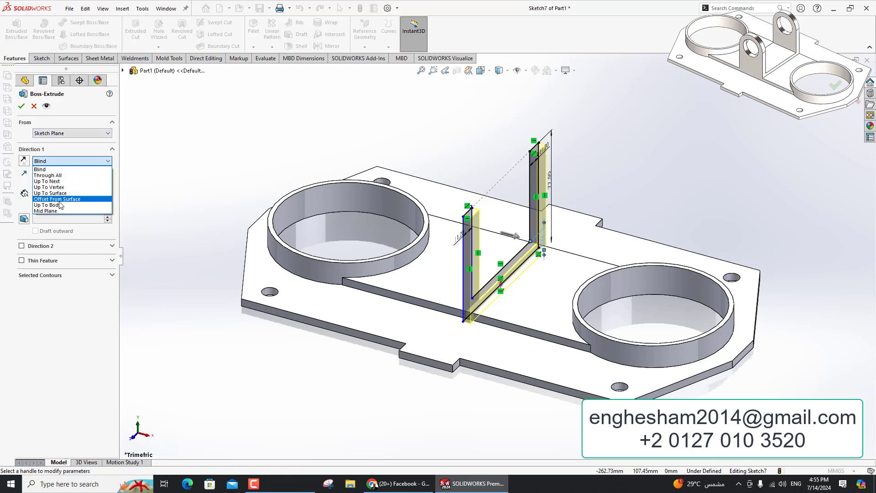
click(61, 209)
text(45)
key(Return)
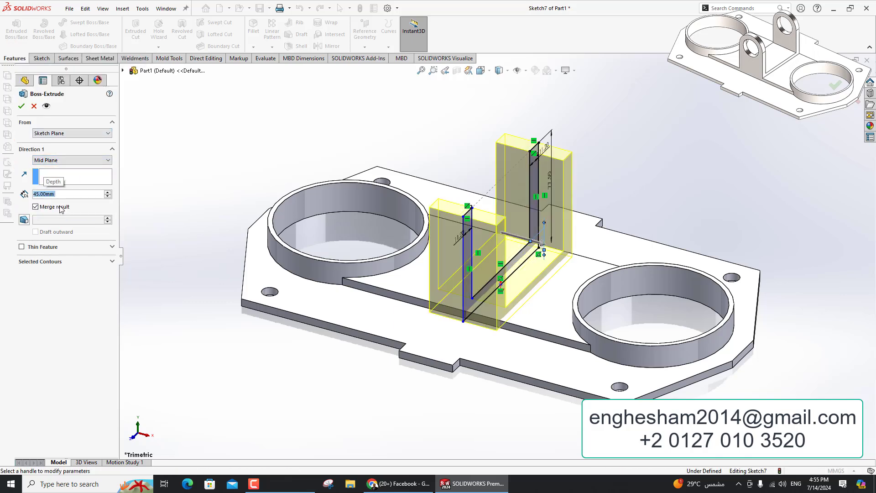
Accept the 45 mm boss extrusion, creating Boss-Extrude5.
click(22, 107)
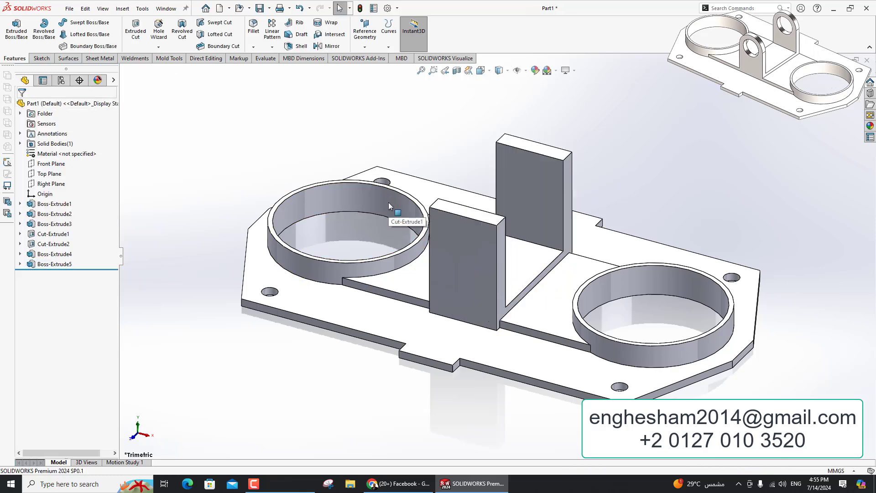
middle_drag(554, 233, 504, 246)
scroll(504, 247, down, 2)
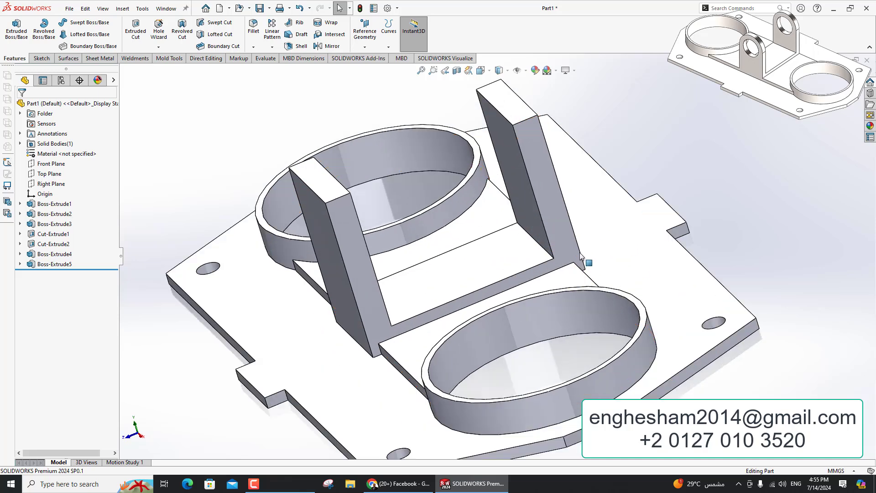
scroll(505, 246, down, 3)
click(55, 265)
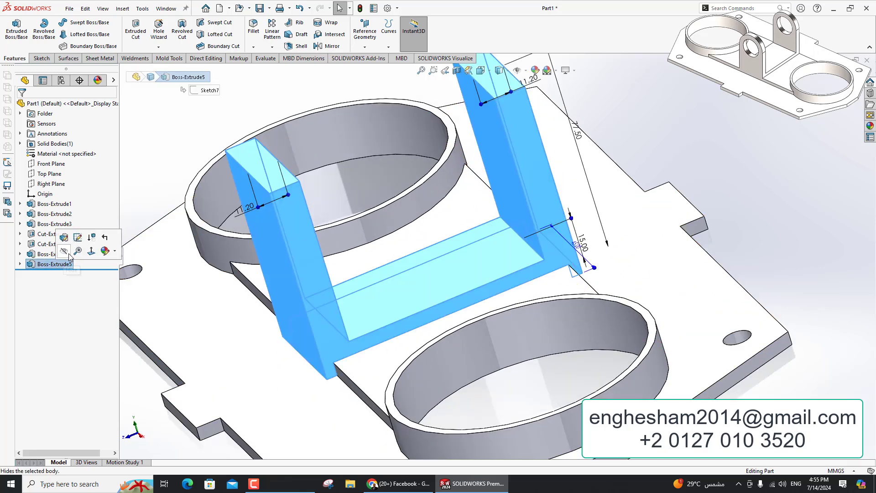
key(Escape)
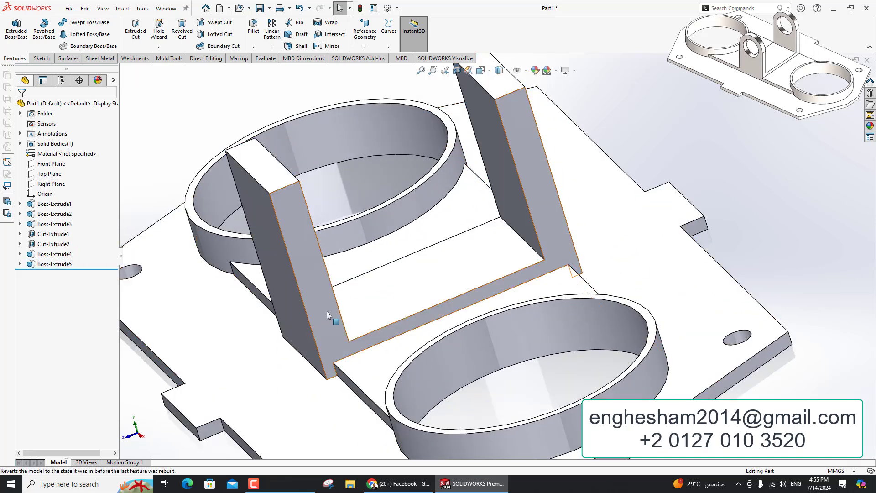
Sketch two corner rectangles on the boss face along the left and right uprights.
click(325, 322)
click(376, 304)
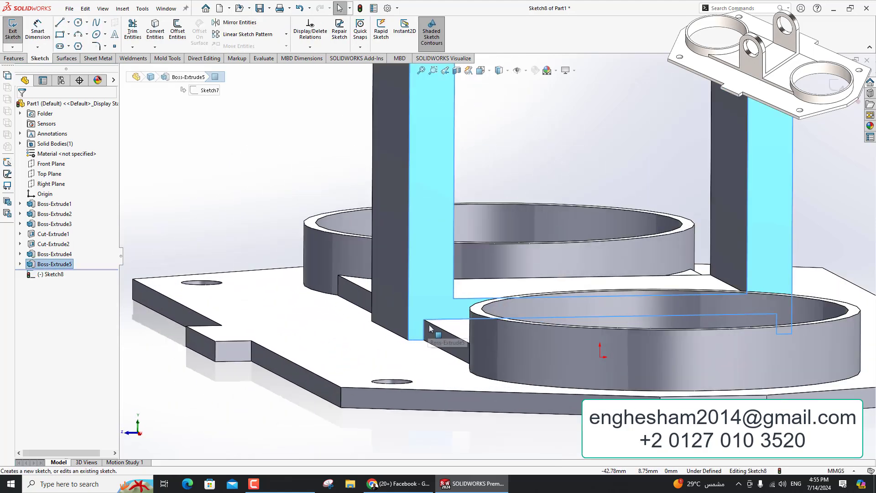
click(61, 35)
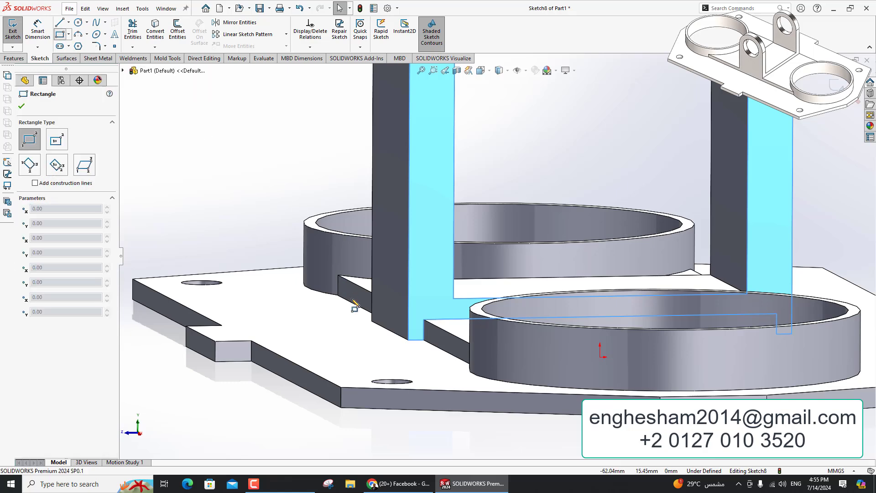
click(409, 340)
scroll(416, 199, down, 2)
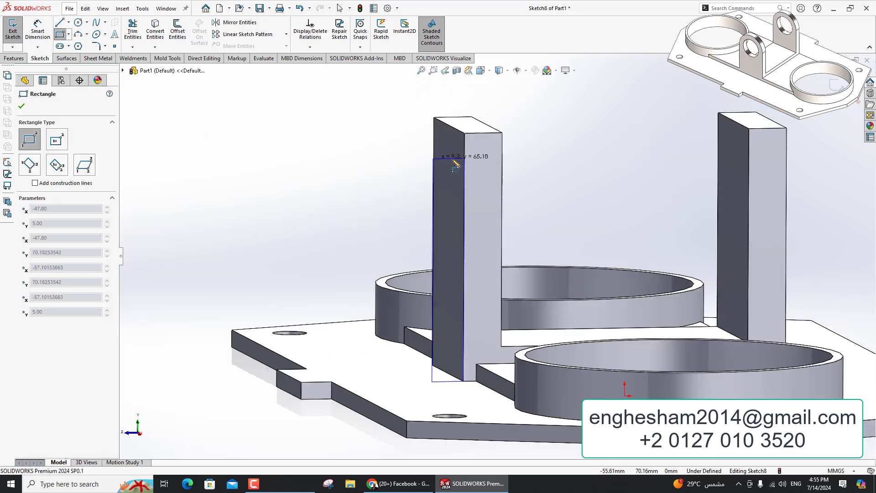
click(473, 130)
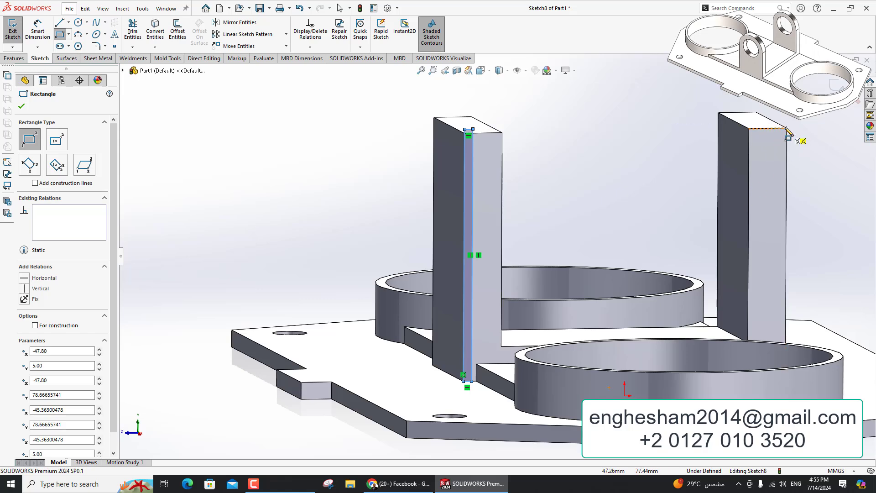
middle_drag(792, 132, 801, 379)
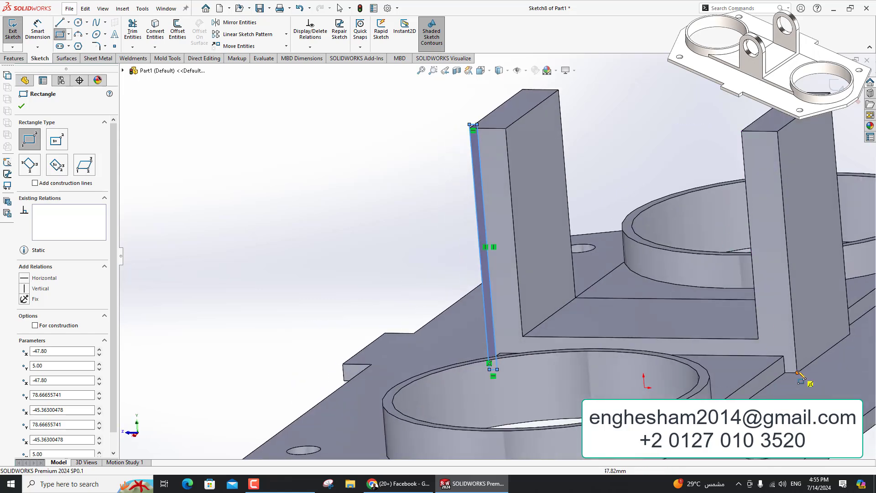
click(798, 373)
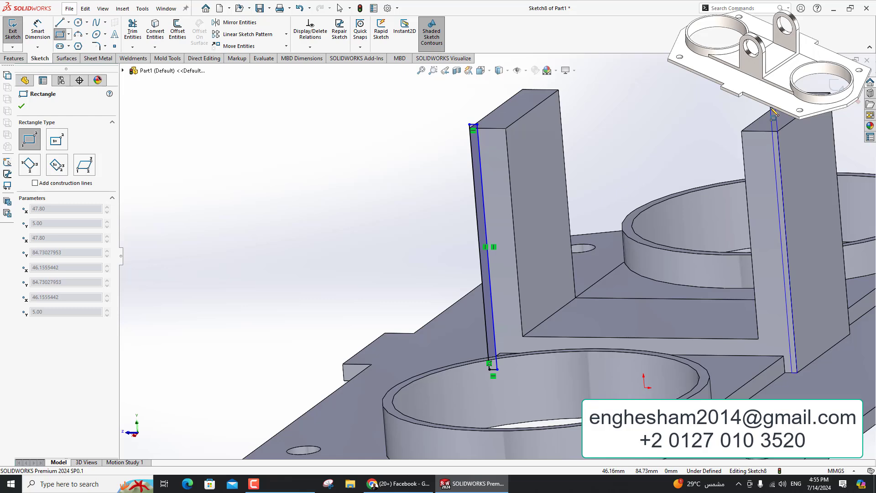
click(774, 112)
key(Escape)
Make each rectangle's long edge collinear with its upright's edge.
click(787, 310)
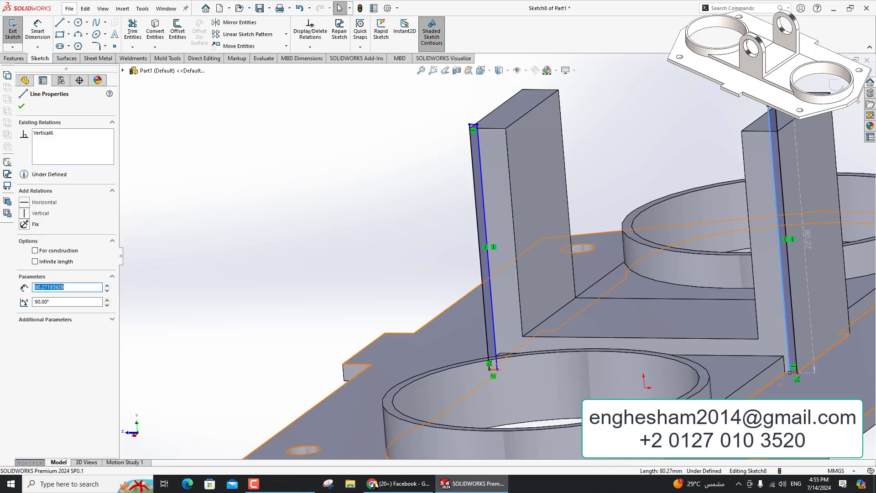
ctrl+click(751, 332)
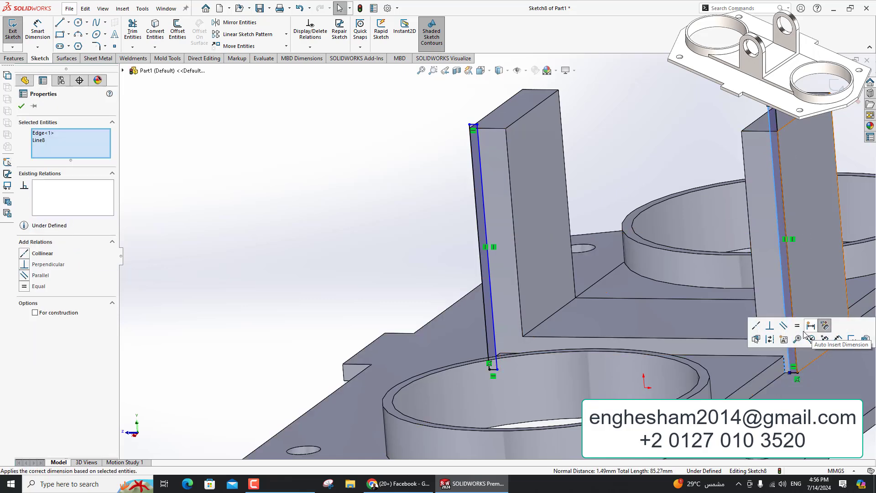
click(755, 325)
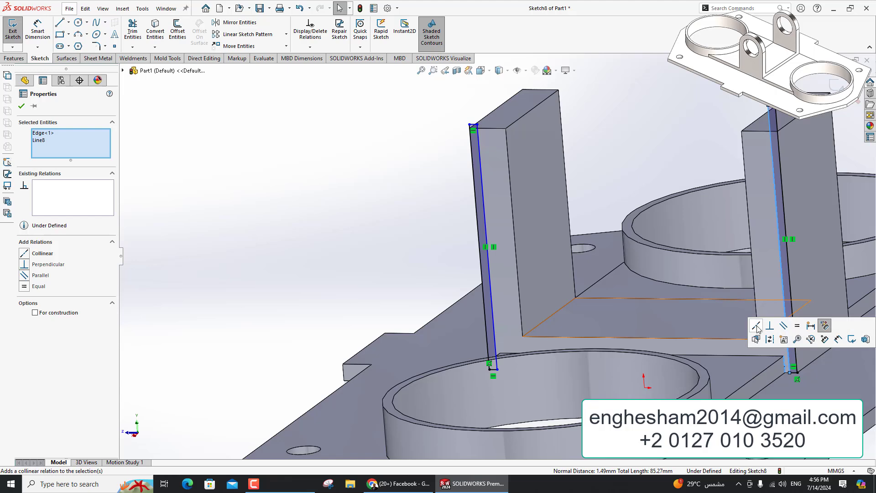
click(496, 328)
middle_drag(496, 328, 497, 360)
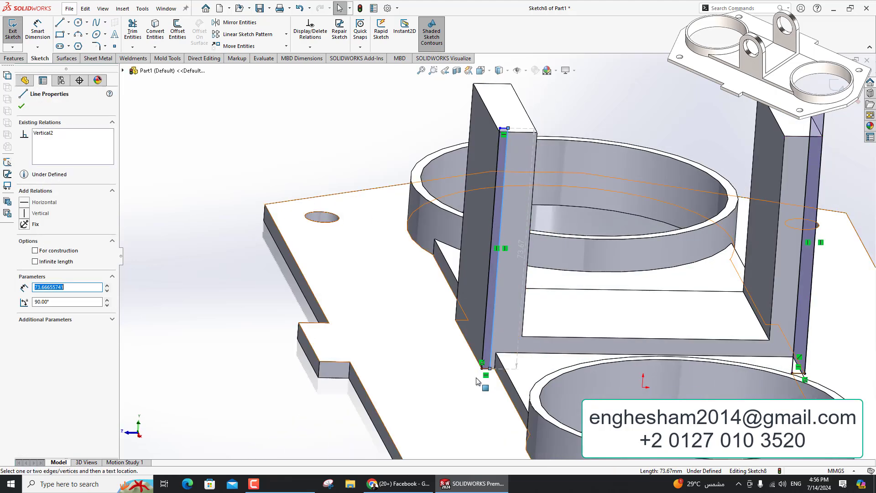
ctrl+click(502, 355)
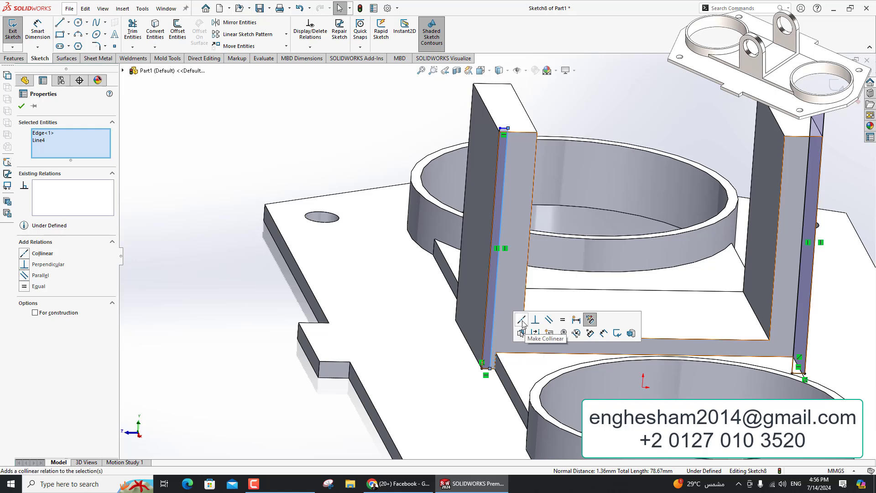
click(525, 325)
key(Escape)
Cut the rectangles Blind 45 mm deep to thin the uprights.
click(13, 59)
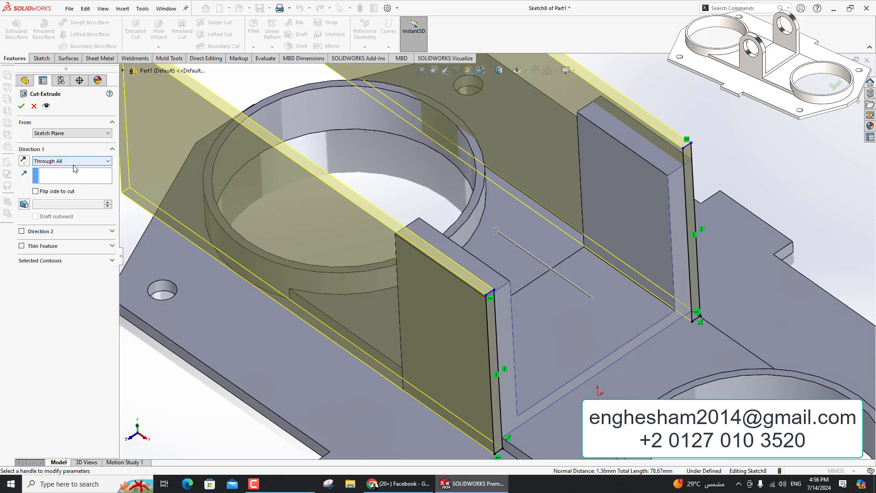
click(73, 161)
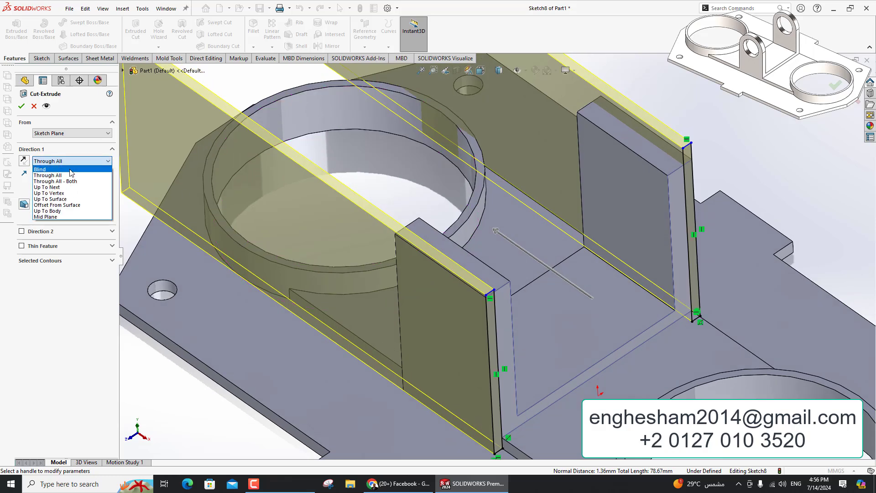
click(21, 106)
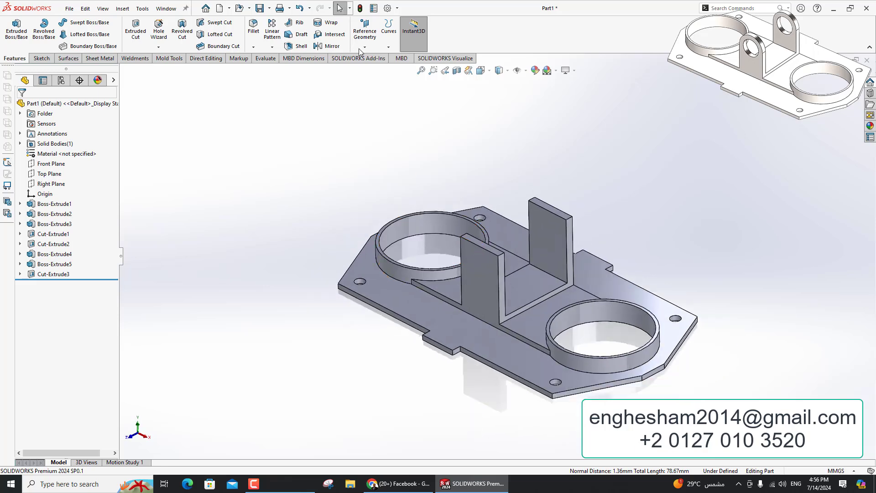
Add a full round fillet to the first wall using both side faces and its top face.
click(254, 27)
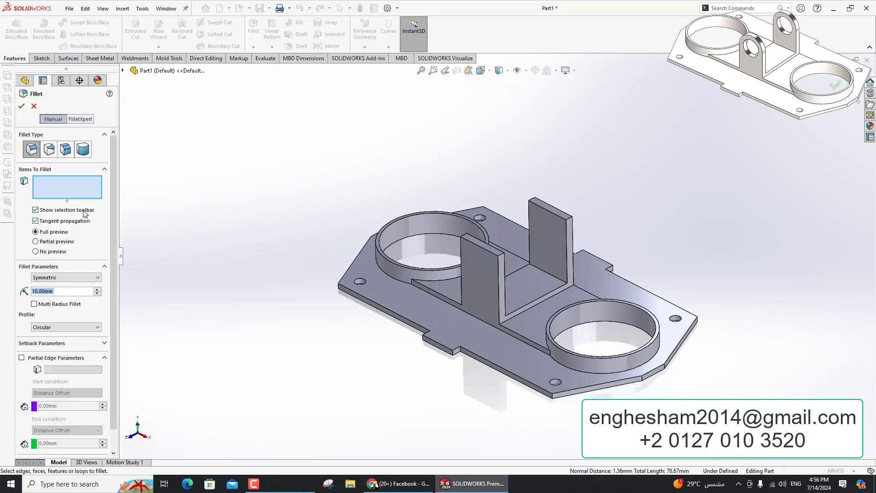
click(83, 150)
scroll(560, 286, down, 5)
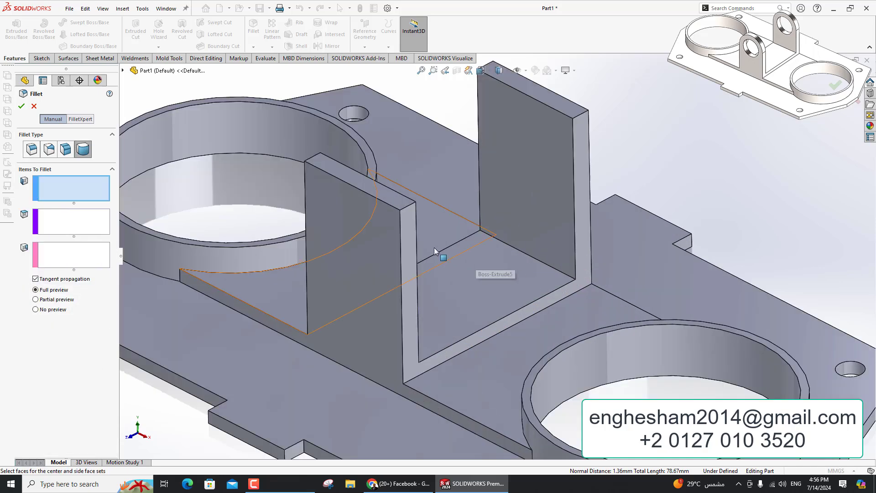
click(406, 230)
click(89, 221)
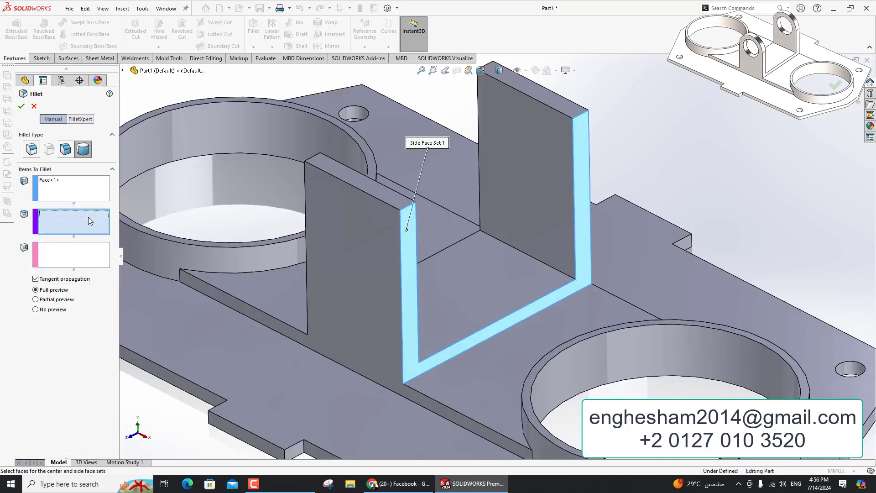
click(360, 185)
middle_drag(264, 251, 346, 292)
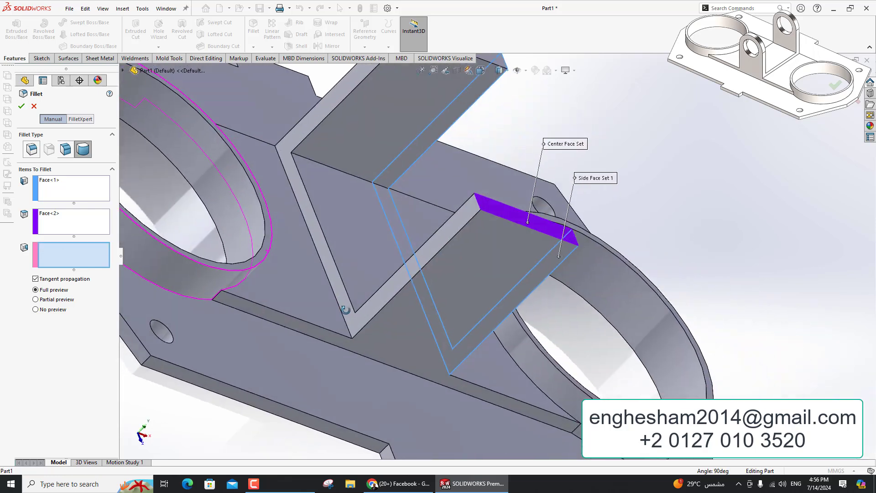
click(371, 304)
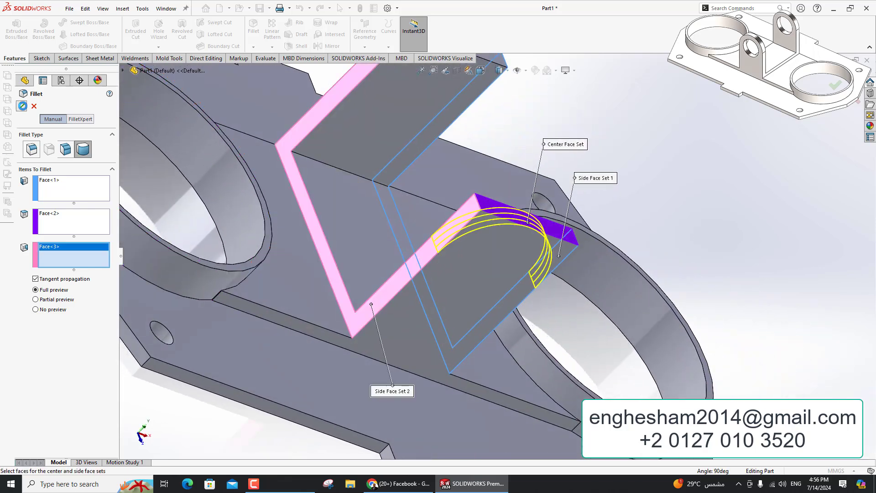
key(Return)
Add a full round fillet to the second wall's top the same way.
click(255, 26)
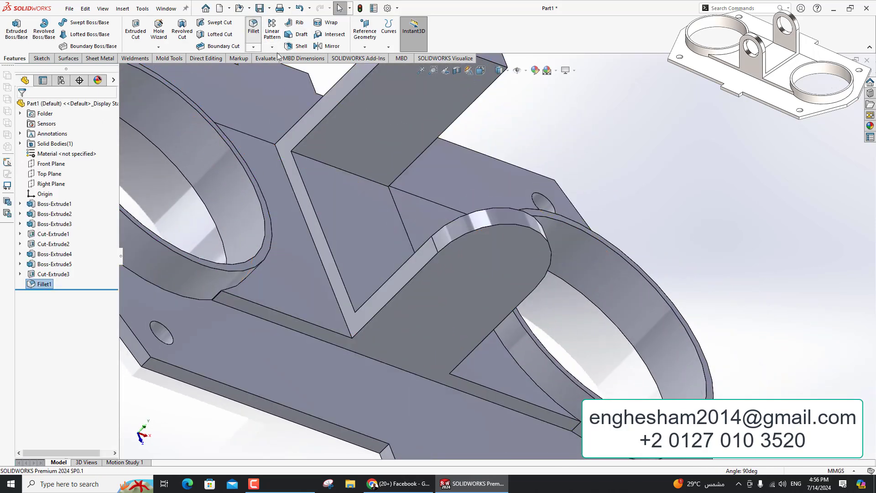
click(336, 97)
middle_drag(336, 98, 312, 101)
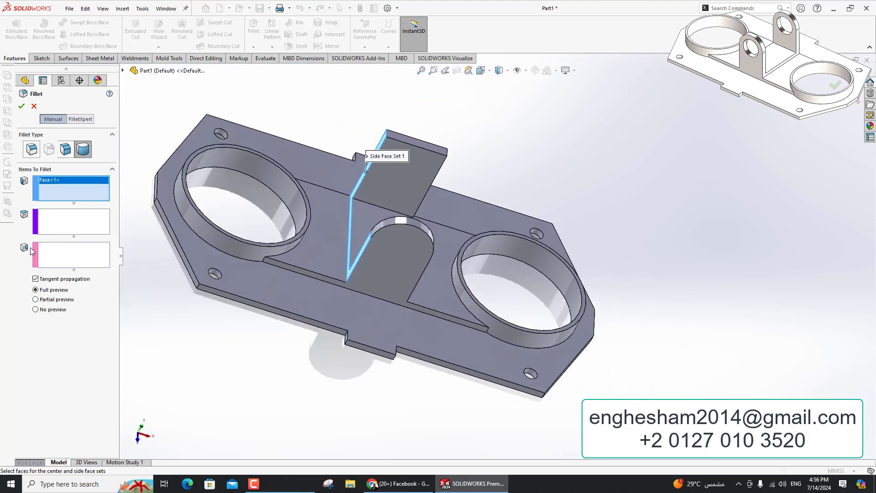
click(62, 226)
scroll(310, 96, down, 3)
click(490, 146)
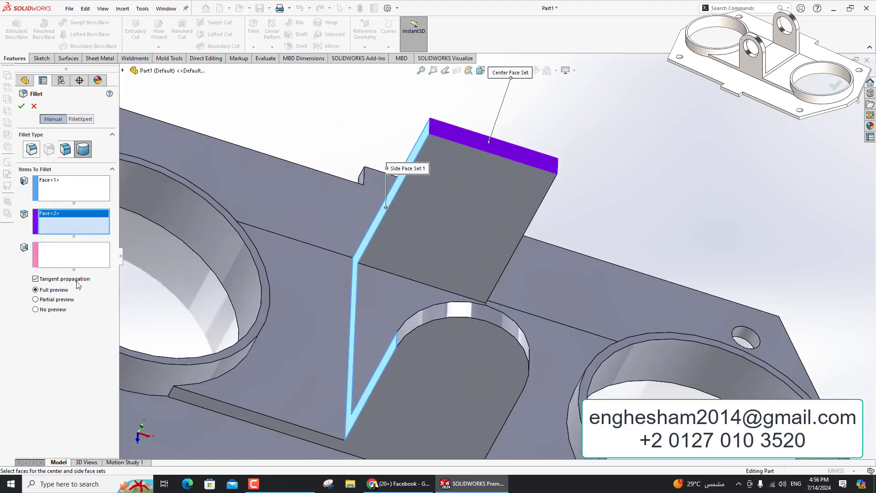
middle_drag(489, 146, 408, 166)
click(408, 166)
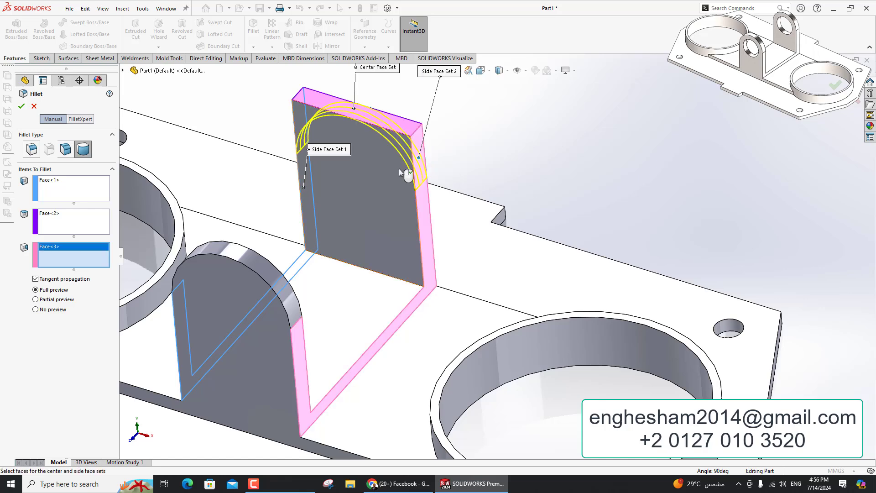
click(22, 107)
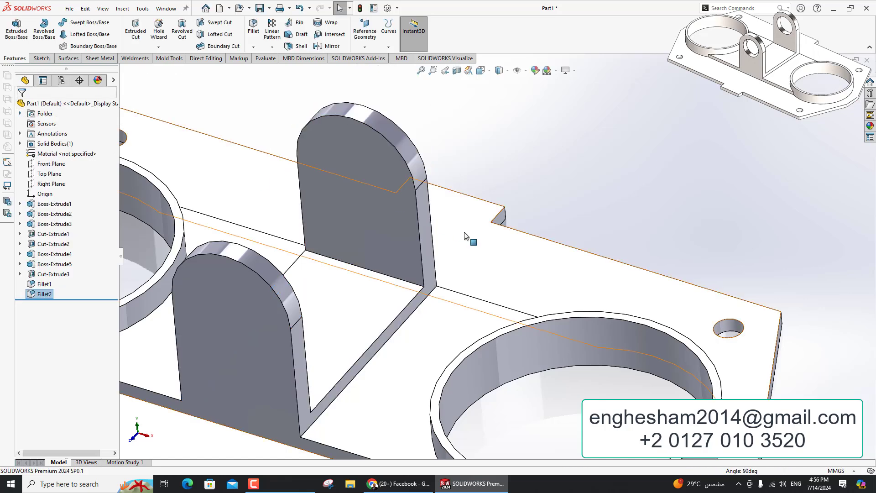
Sketch a 30 mm diameter circle on the lug face at the arc centre.
click(374, 193)
click(252, 331)
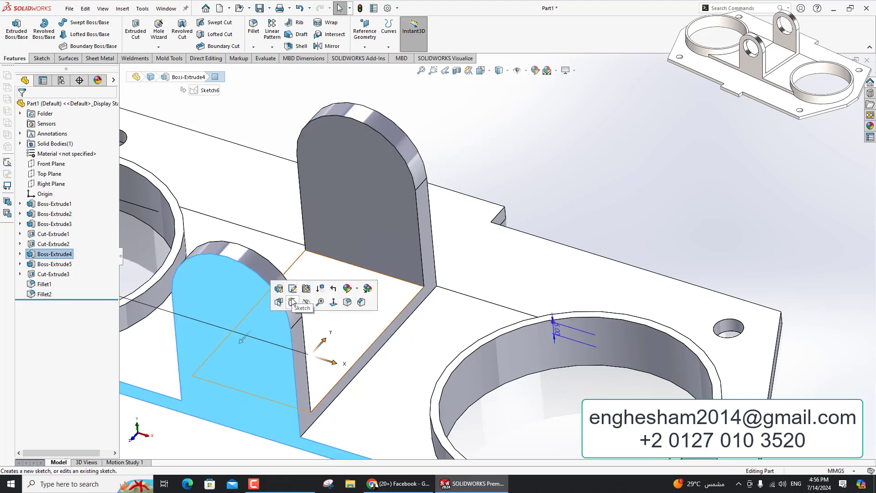
click(292, 303)
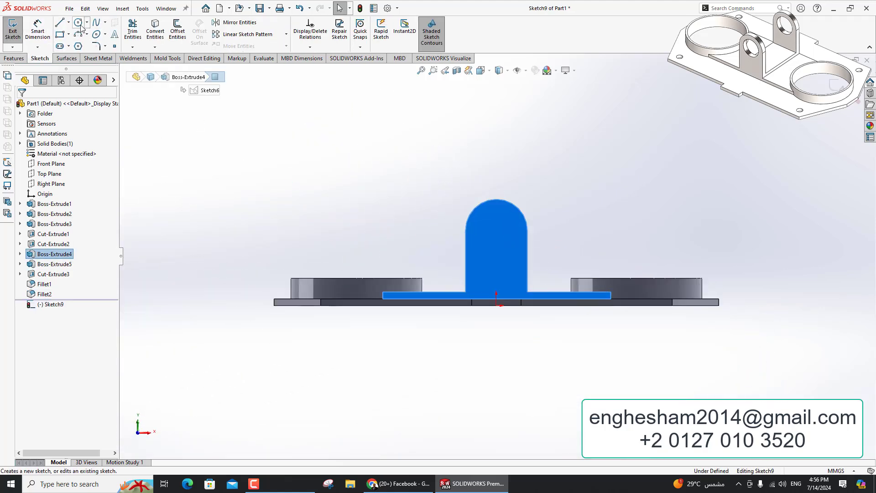
click(79, 24)
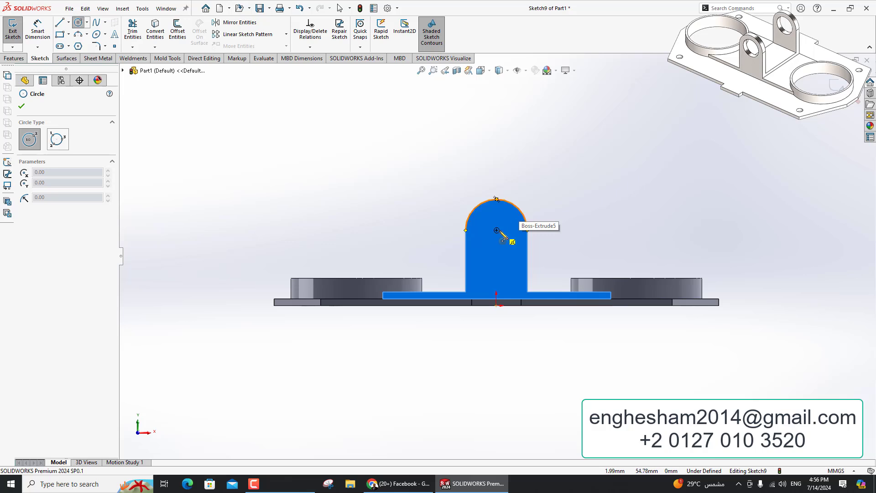
click(496, 230)
click(509, 245)
click(38, 31)
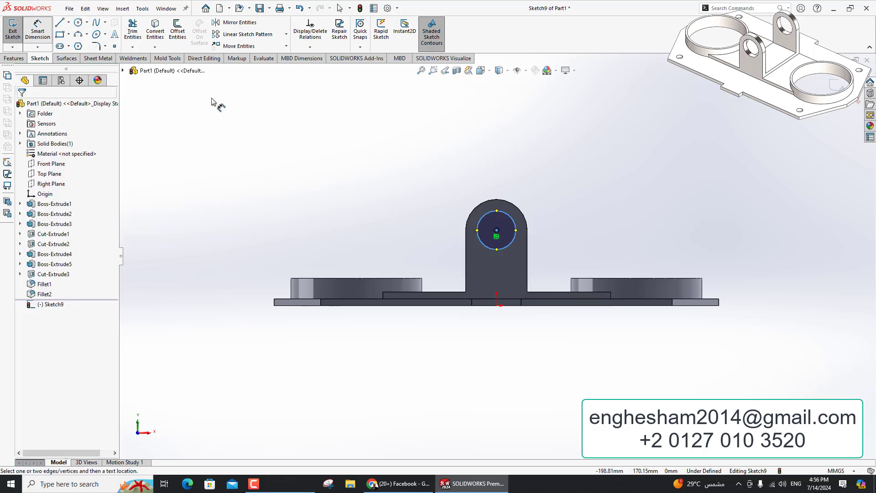
click(508, 249)
click(600, 228)
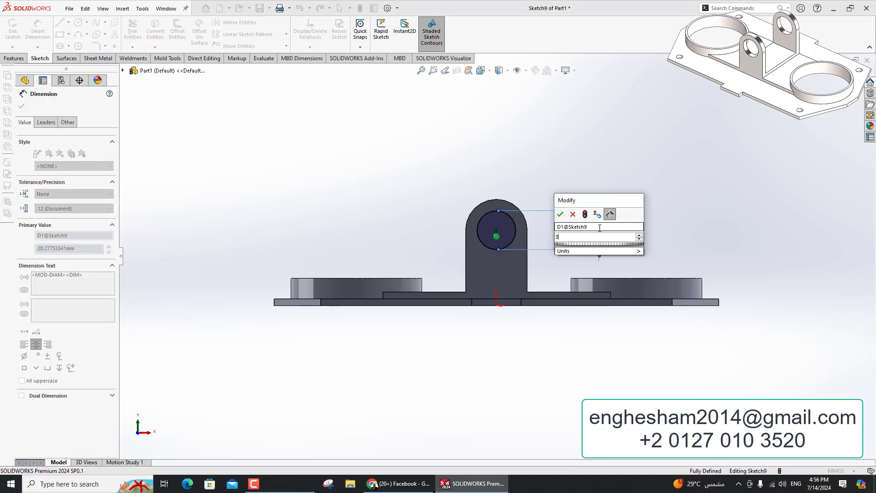
text(30)
key(Return)
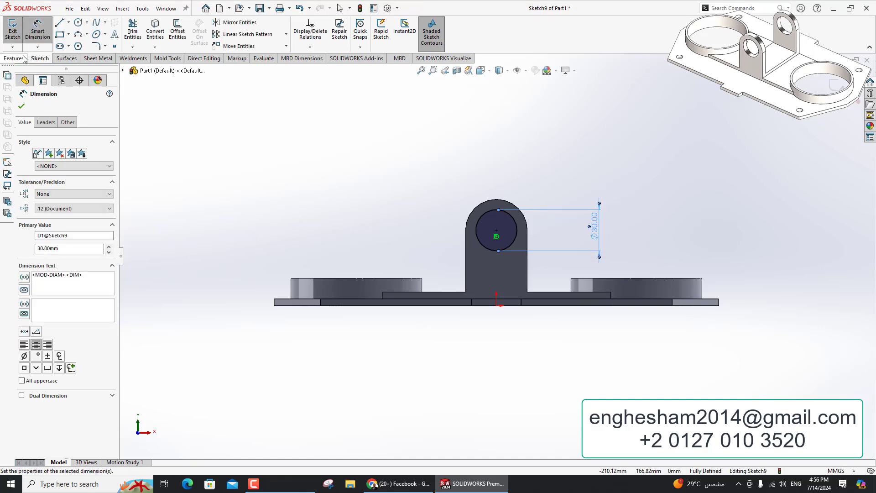
Extrude-cut the circle Through All to bore the hole in both lugs.
click(24, 59)
click(136, 31)
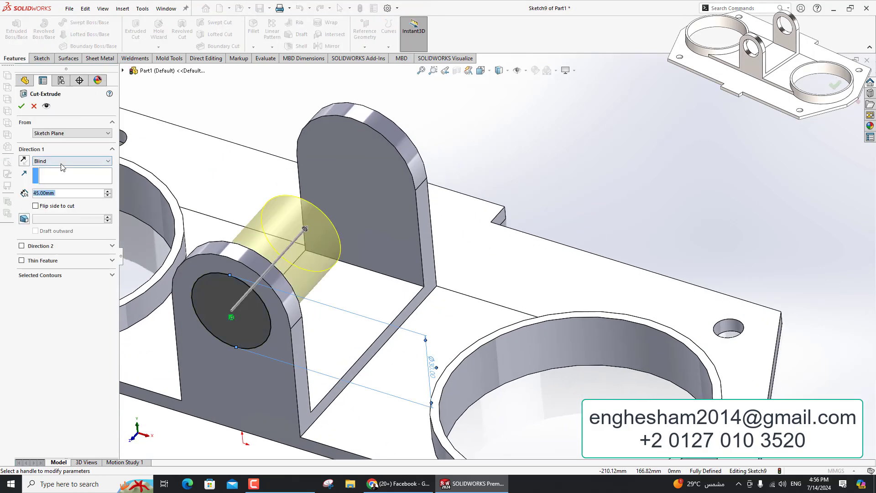
click(64, 160)
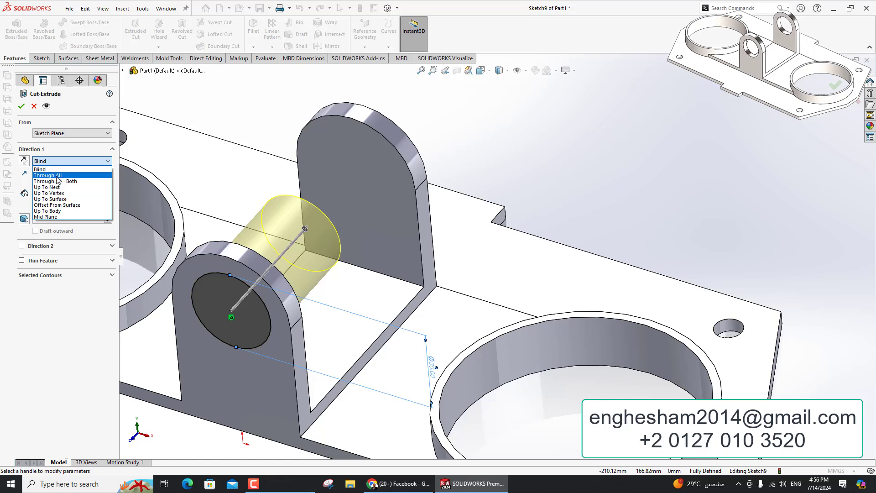
click(48, 175)
click(21, 106)
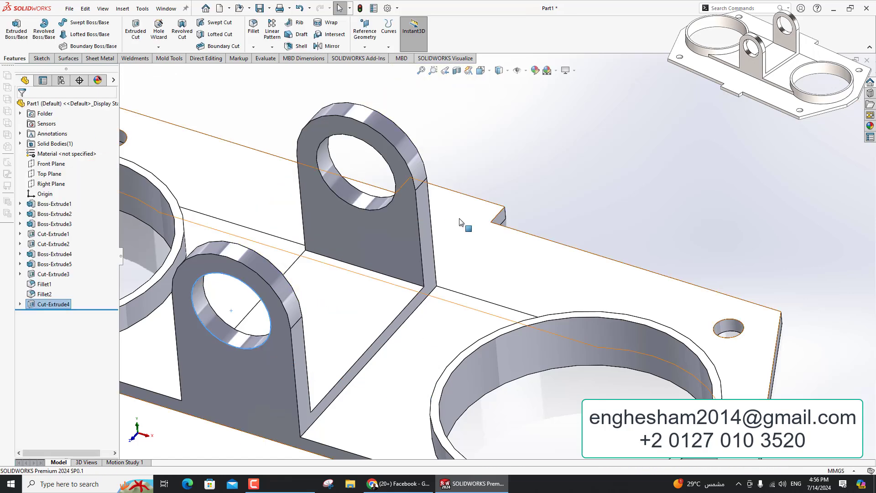
scroll(482, 234, up, 5)
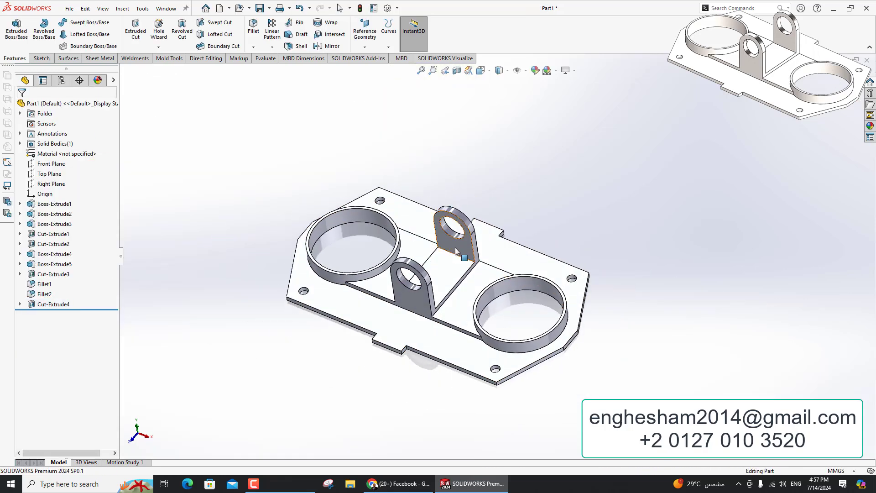
Assign Cast Alloy Steel as the part material via Edit Material.
scroll(345, 267, down, 3)
right_click(54, 154)
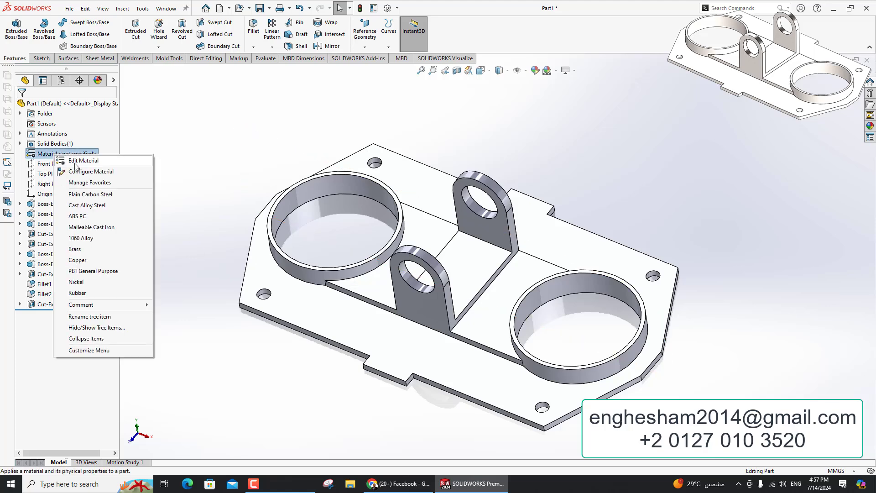
click(77, 161)
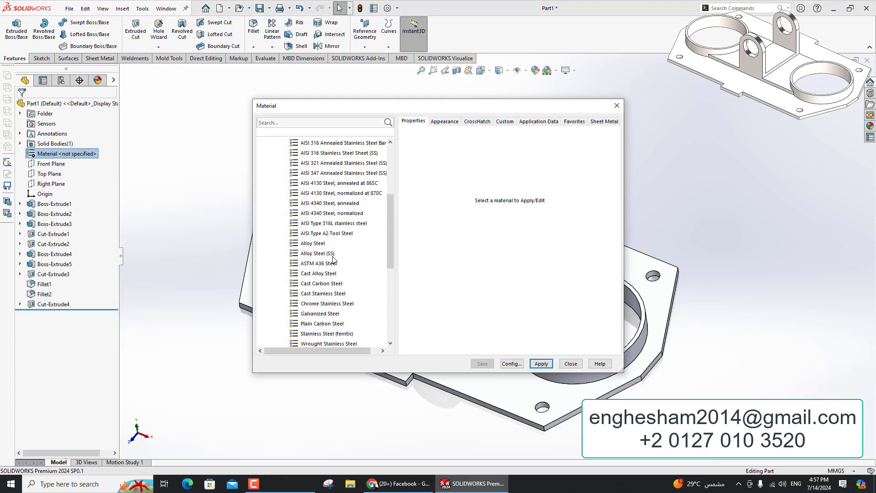
click(541, 363)
click(570, 364)
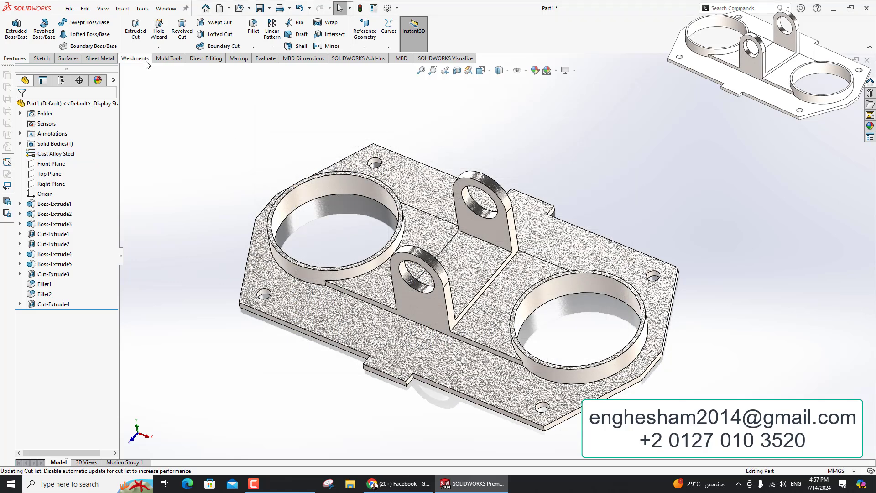
Check the mass properties, showing 2341.84 grams, then close the report.
click(259, 59)
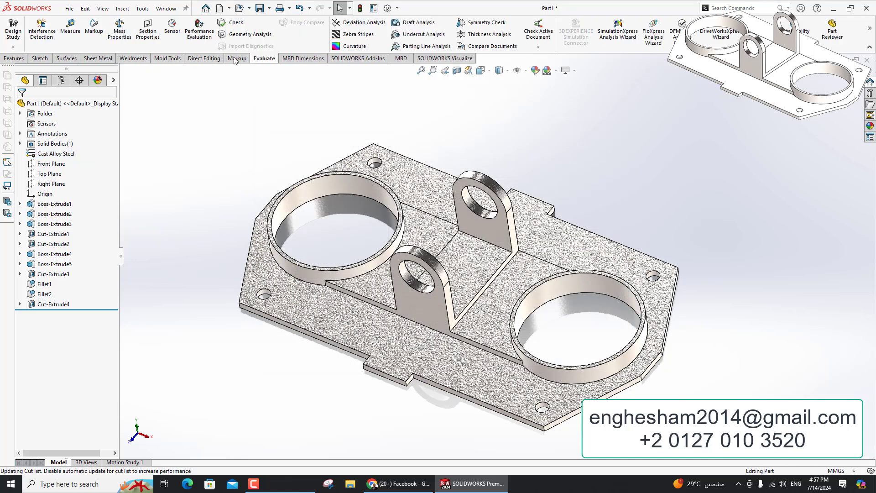
click(116, 28)
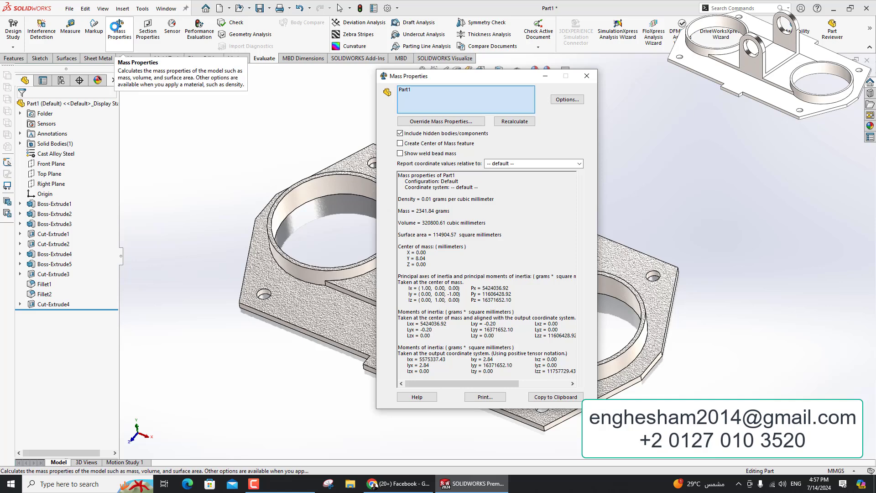
key(Escape)
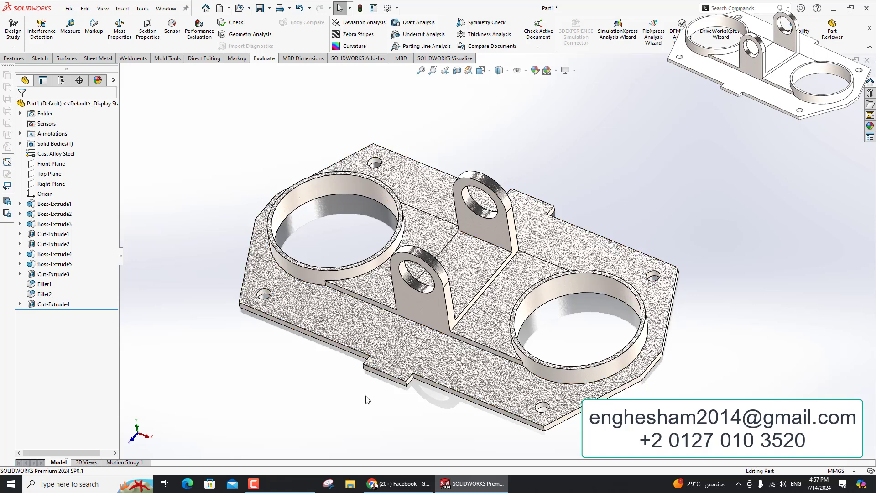
Switch to the Chrome window showing the Learn SolidWorks Arabic Facebook page.
click(386, 489)
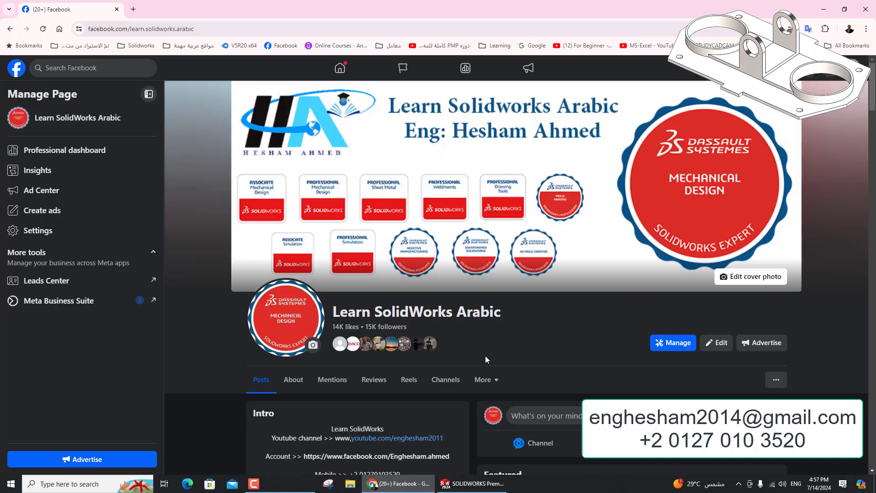